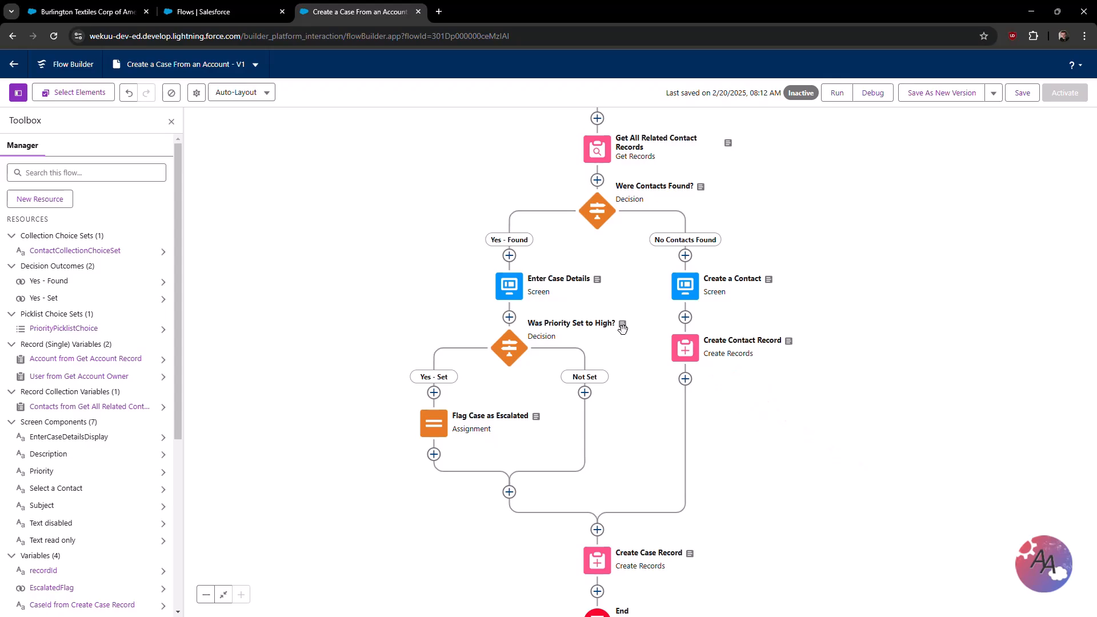
Step: Insert a Screen element before the Were Contacts Found? decision, labelled "Enter Details" with the description "Provide Details"
mouse_move(624, 332)
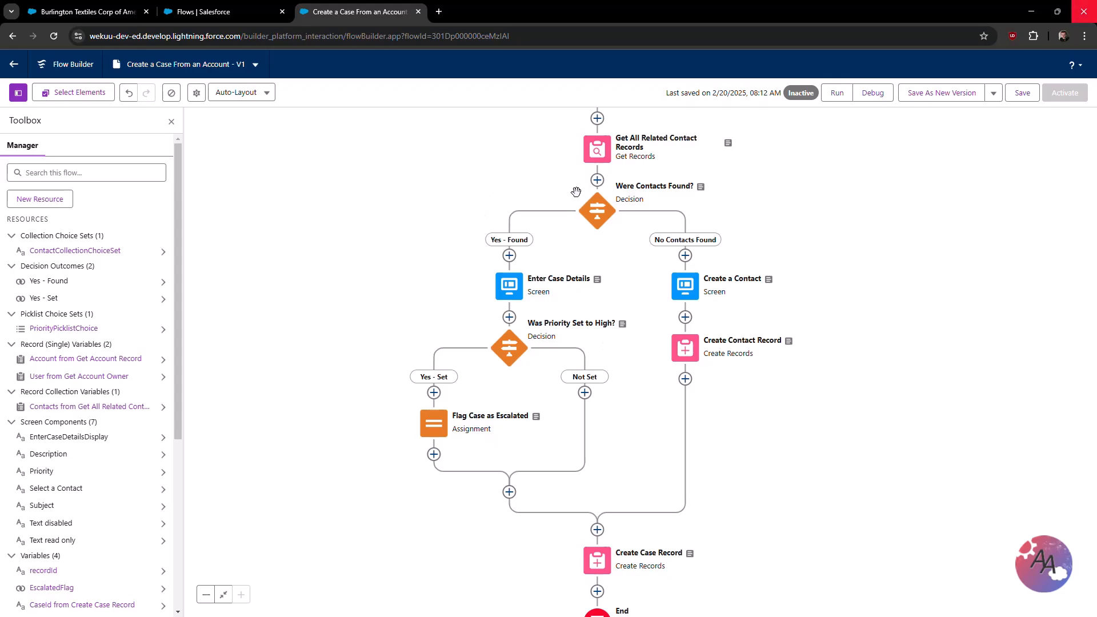
click(597, 180)
click(574, 274)
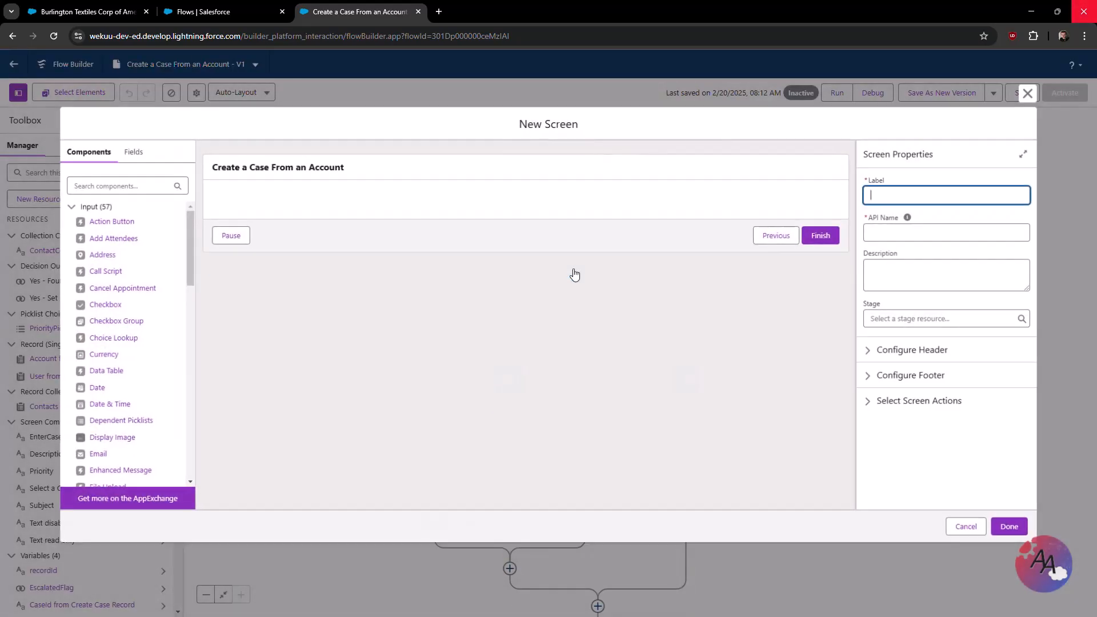
text(Enter Details)
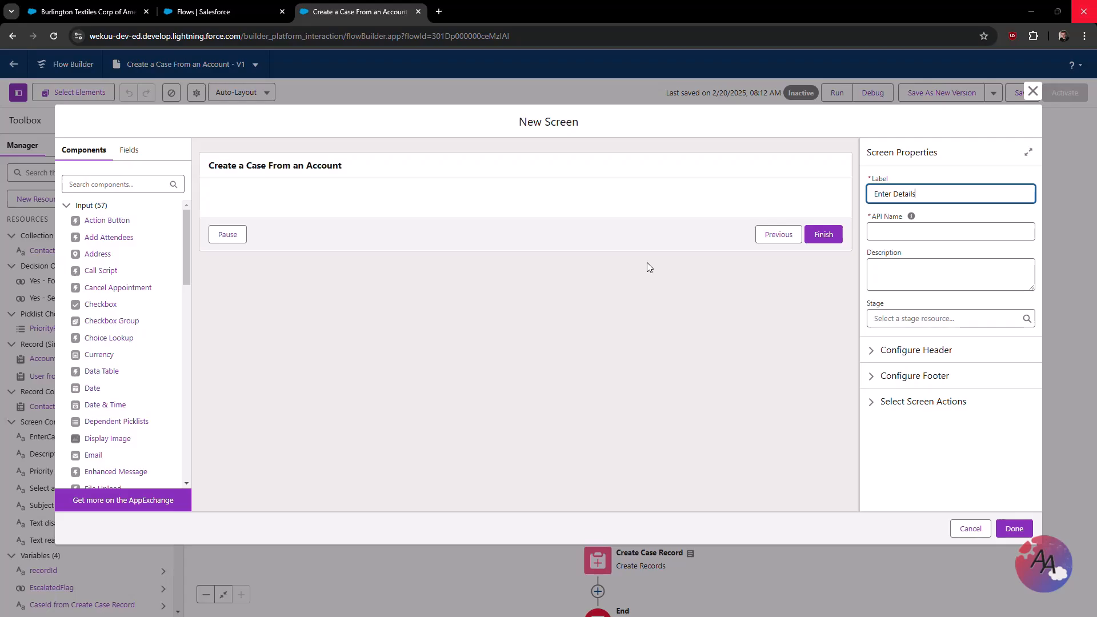
key(Tab)
key(Tab)
text(Provide Detai)
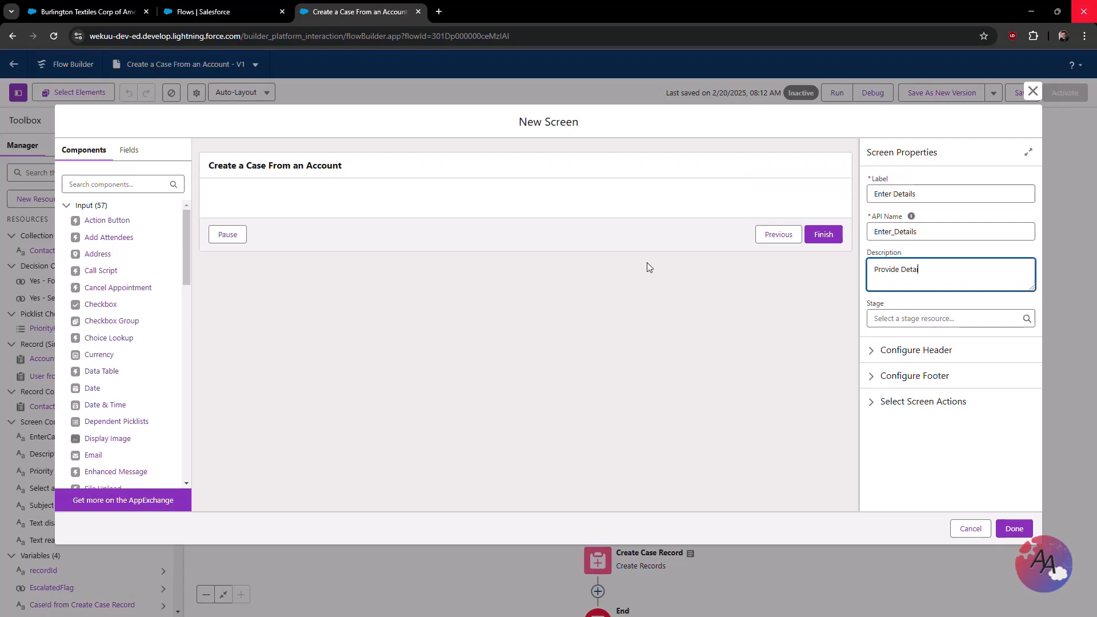
text(ls)
key(Tab)
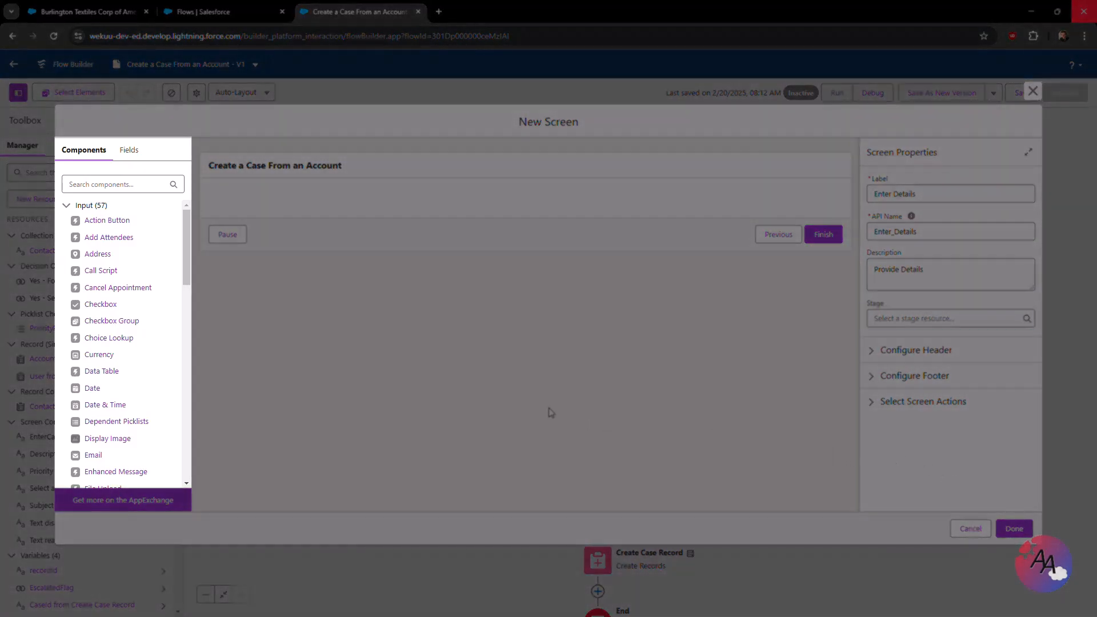
Step: Add a Date component to the screen and place a Text component below it
drag(110, 388, 300, 225)
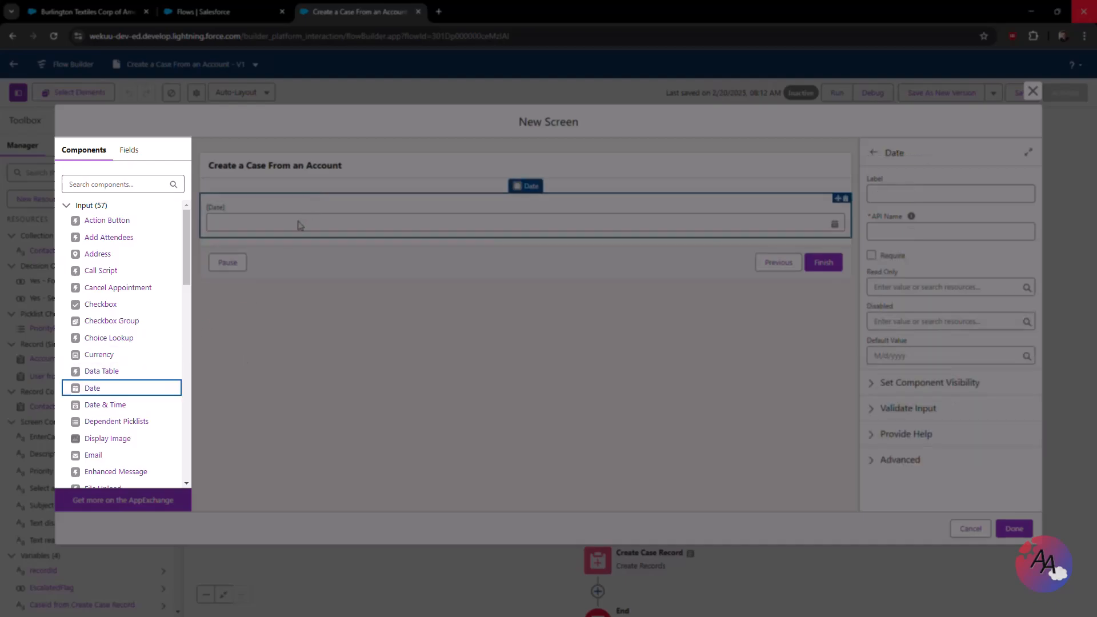
scroll(123, 285, down, 10)
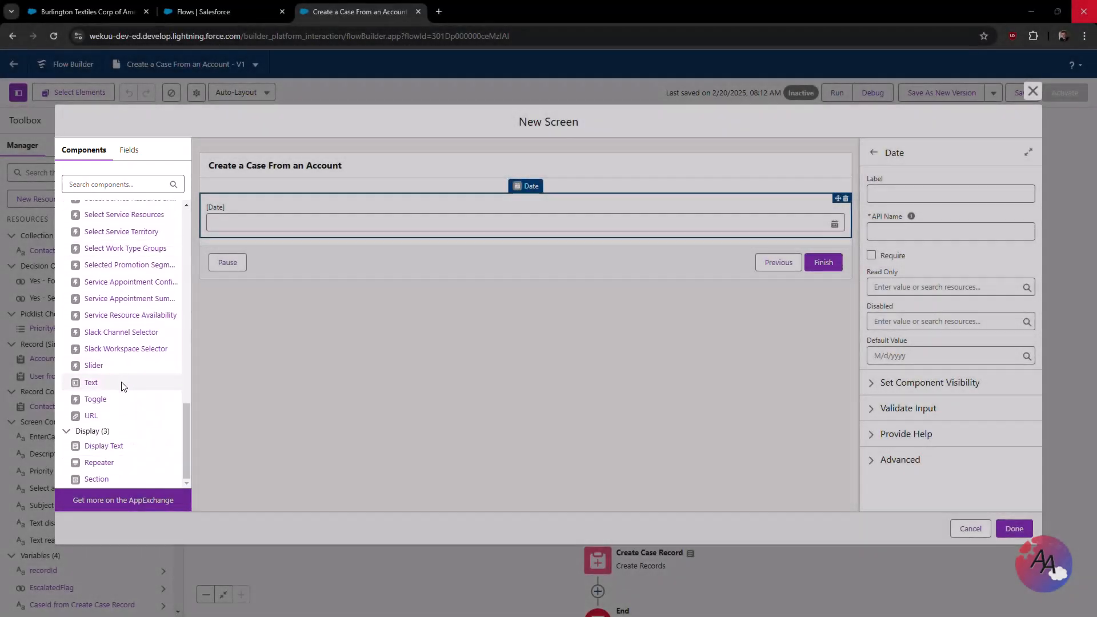
drag(121, 387, 284, 245)
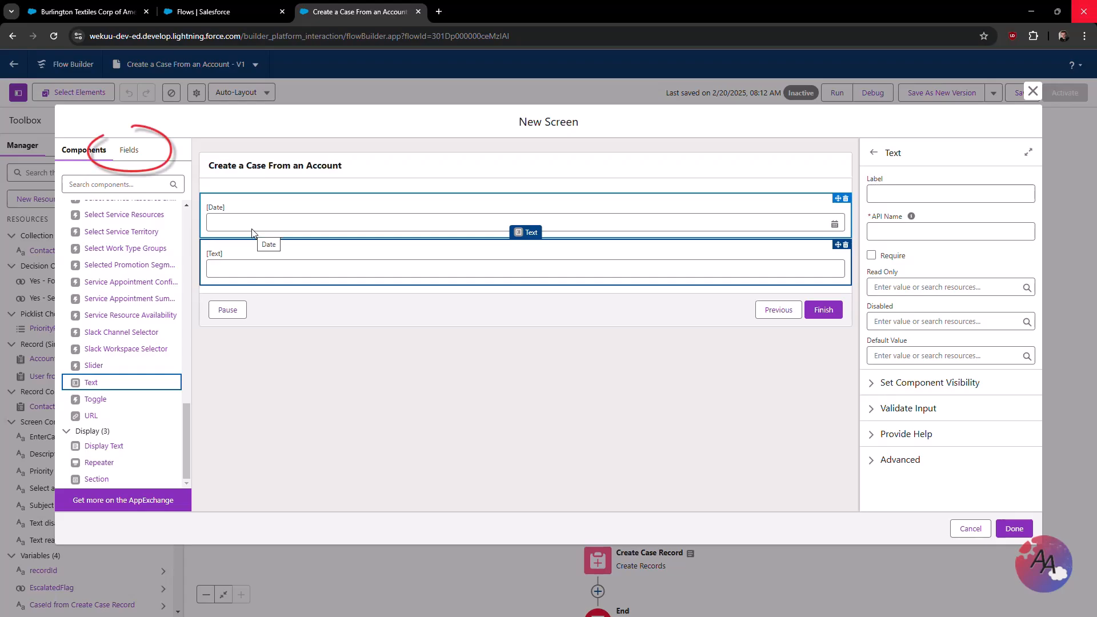
Step: Choose the account from Get_Account_Record as the record variable for the screen's available record fields
click(129, 149)
click(115, 232)
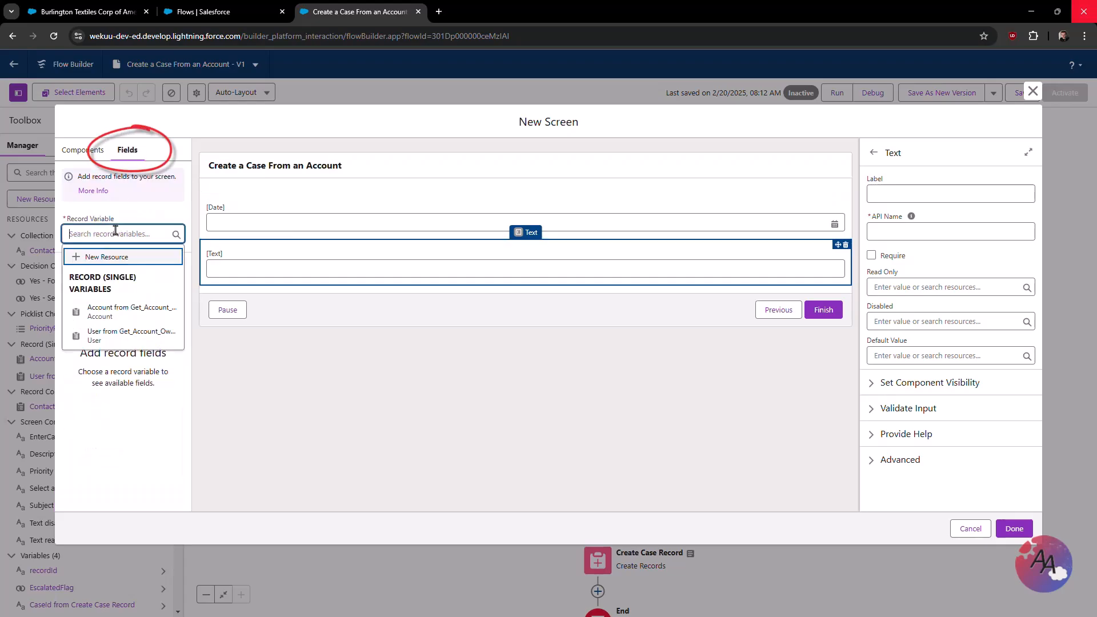
click(115, 312)
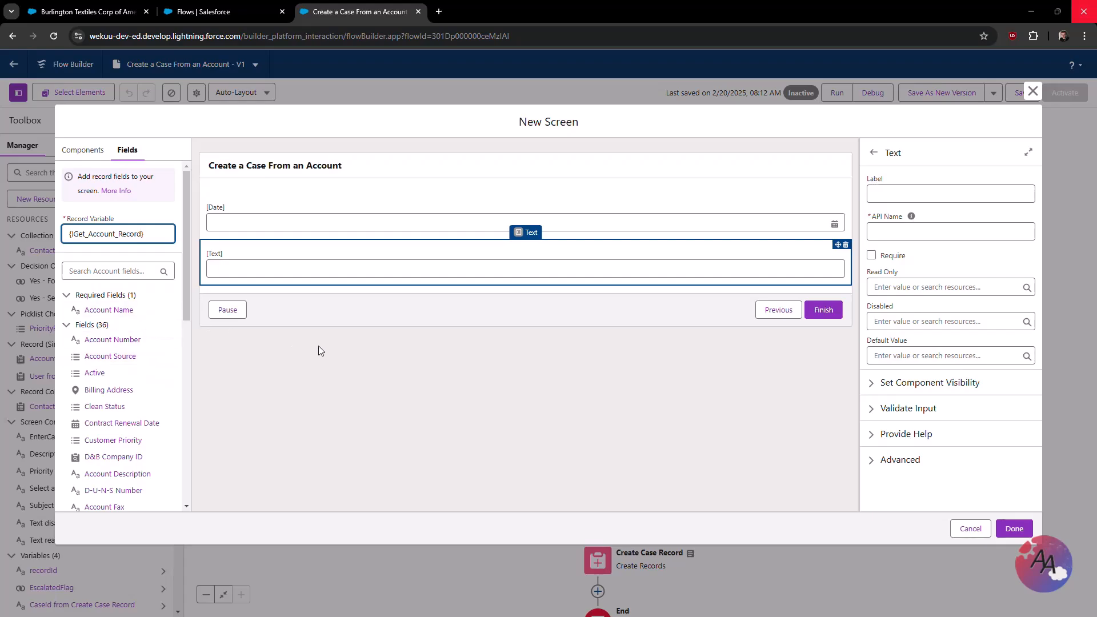
click(350, 346)
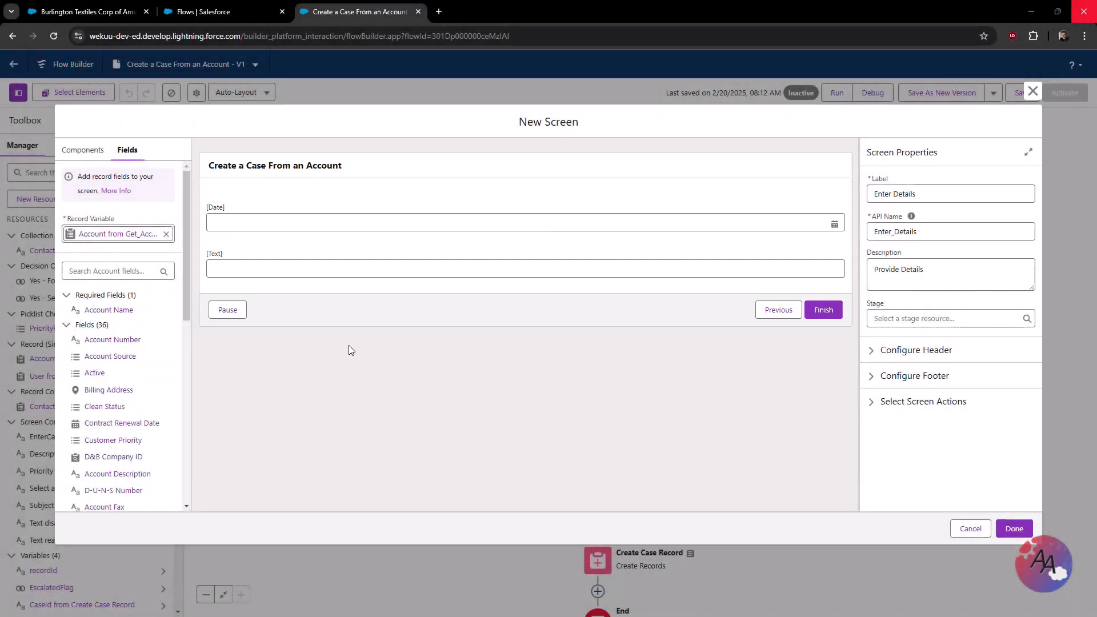
Step: Look over the screen's header and footer configuration and try the expanded view of its properties
click(871, 350)
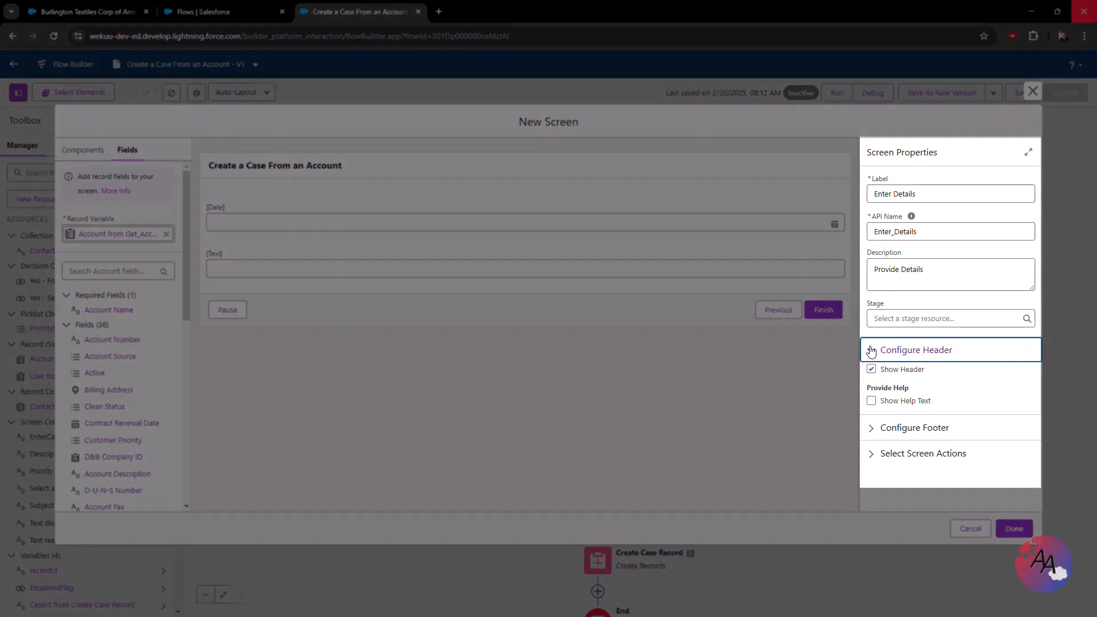
click(871, 350)
click(867, 376)
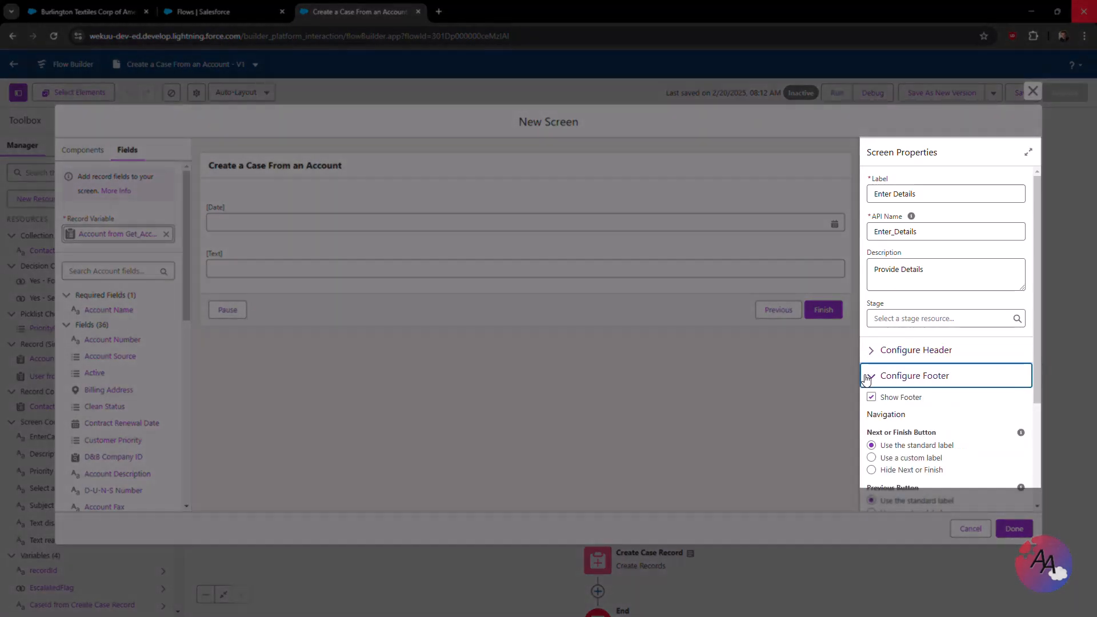
click(867, 377)
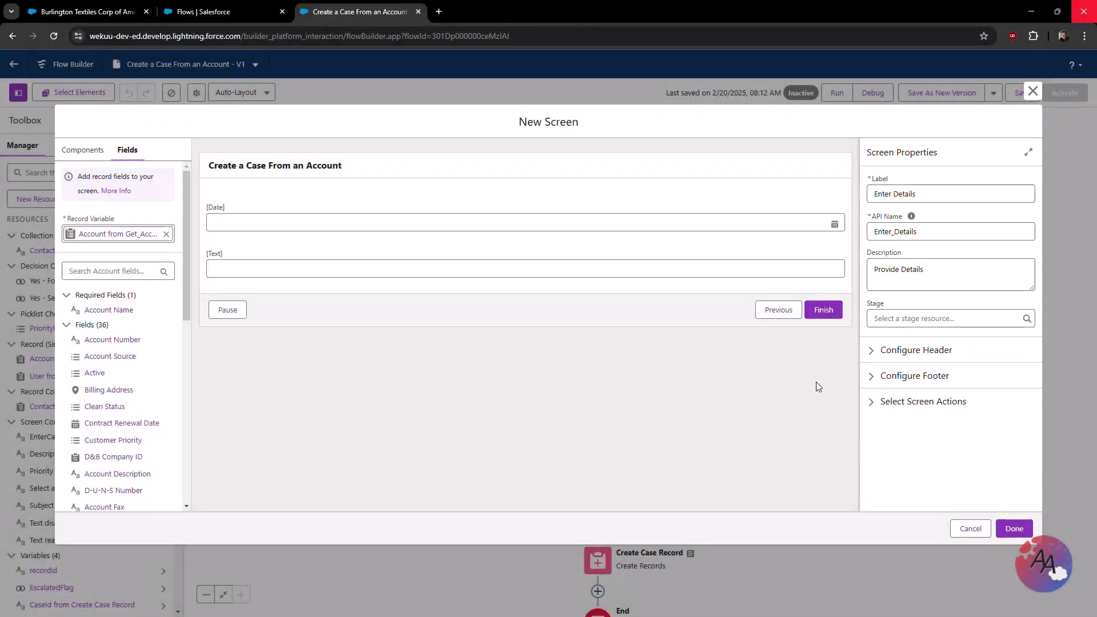
click(1029, 153)
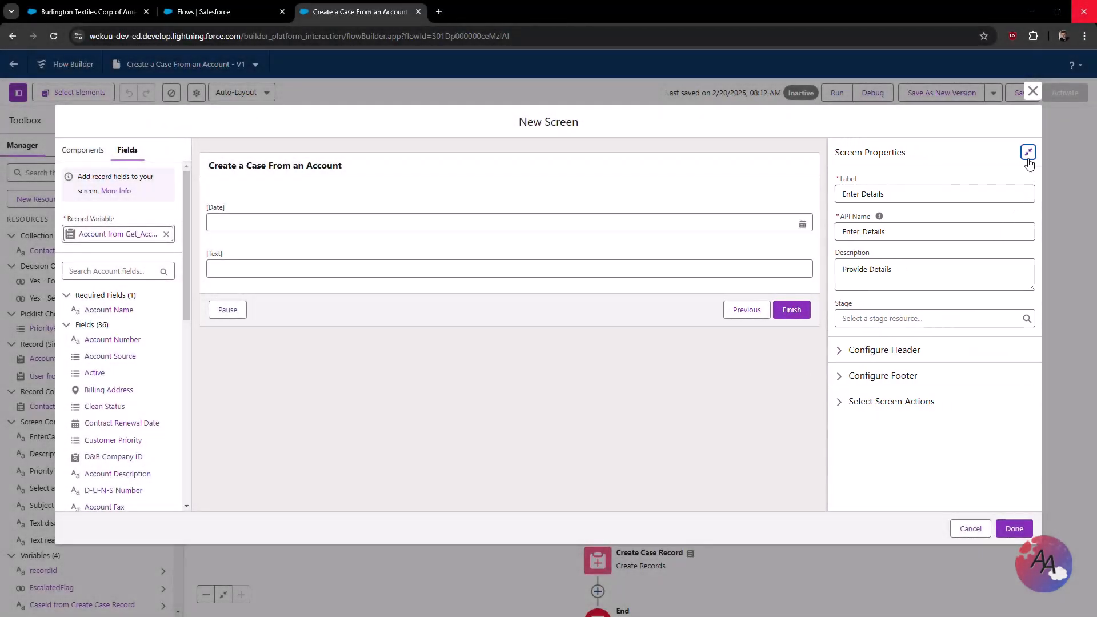
click(1028, 153)
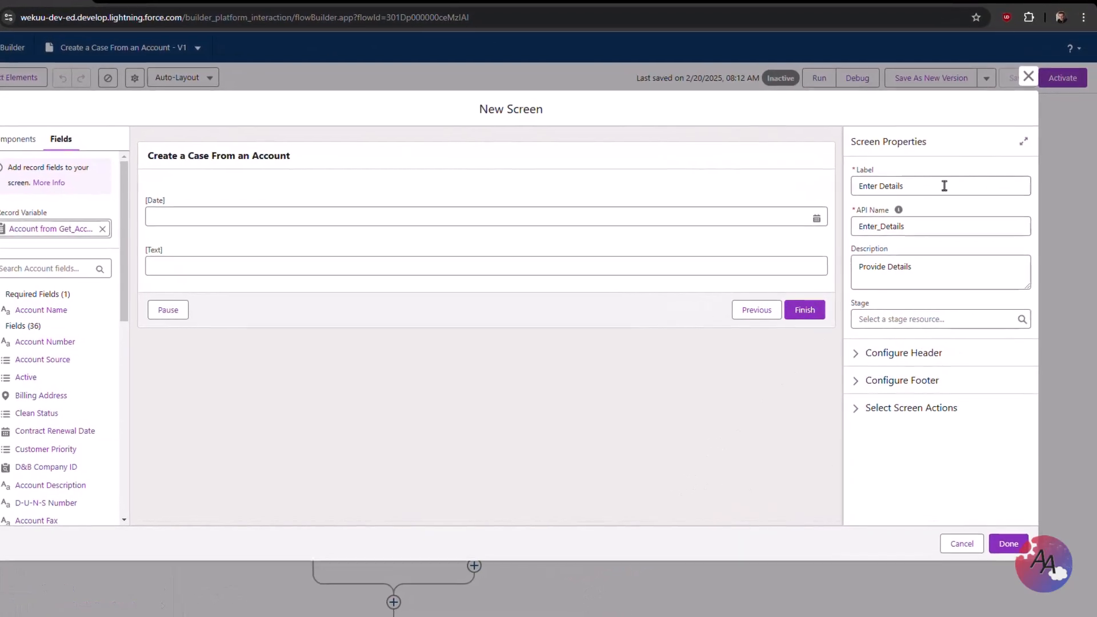
Step: Review the screen's label, API name, description and header settings, along with the footer's navigation and pause options
click(944, 186)
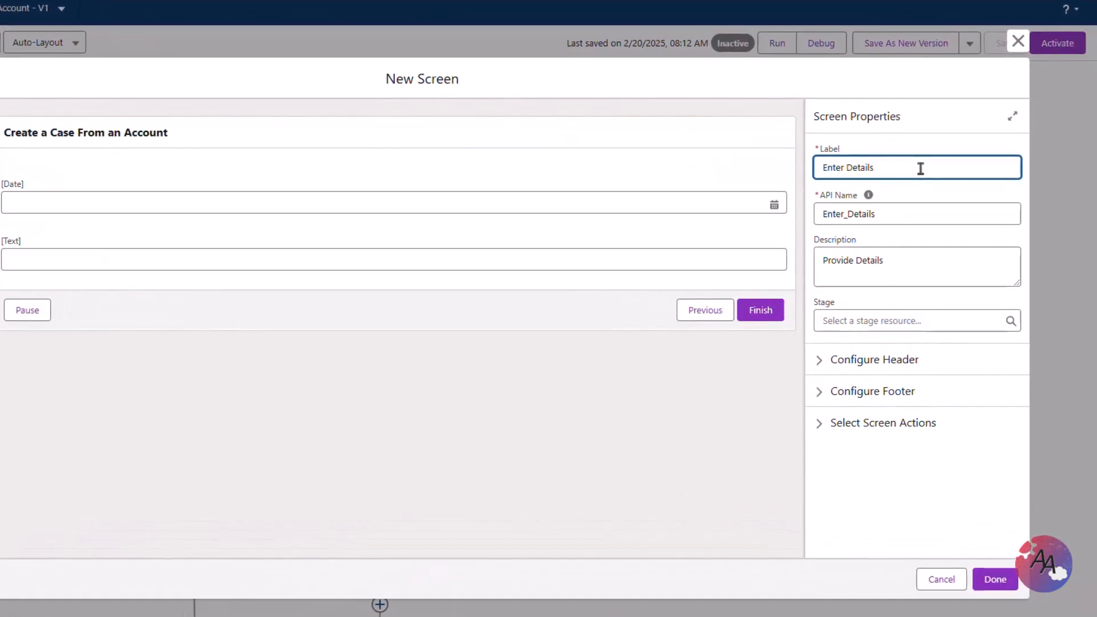
click(909, 212)
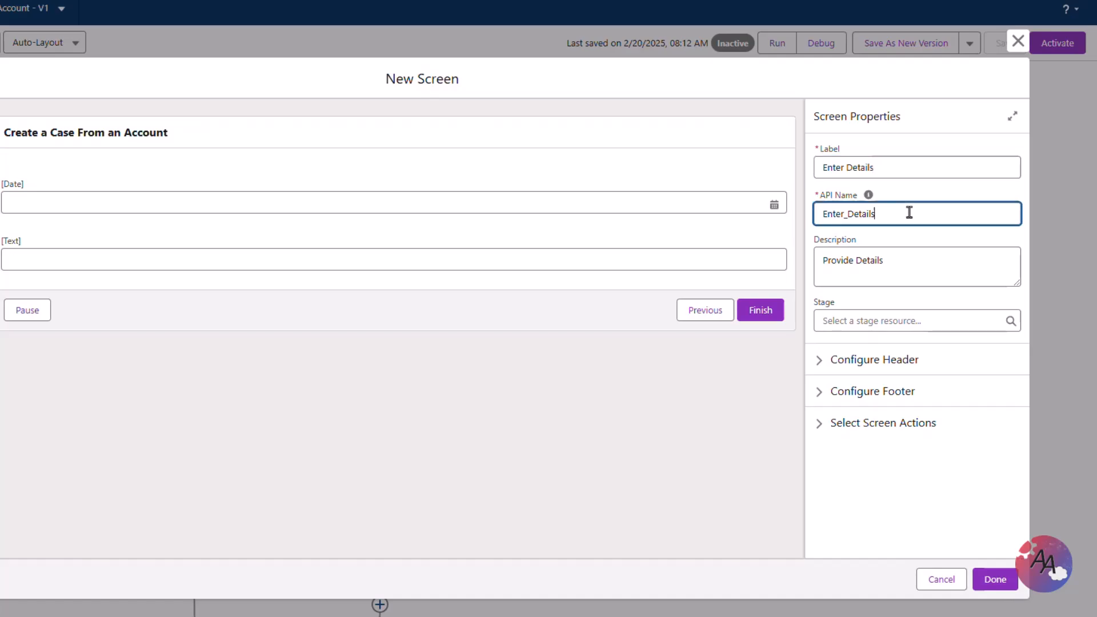
click(916, 267)
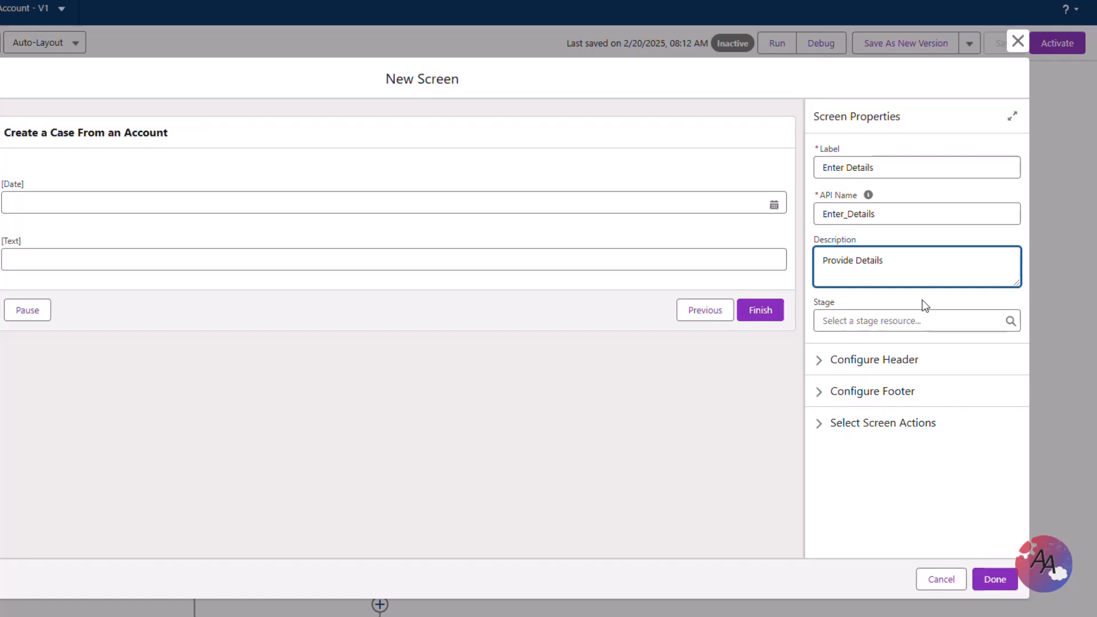
click(817, 366)
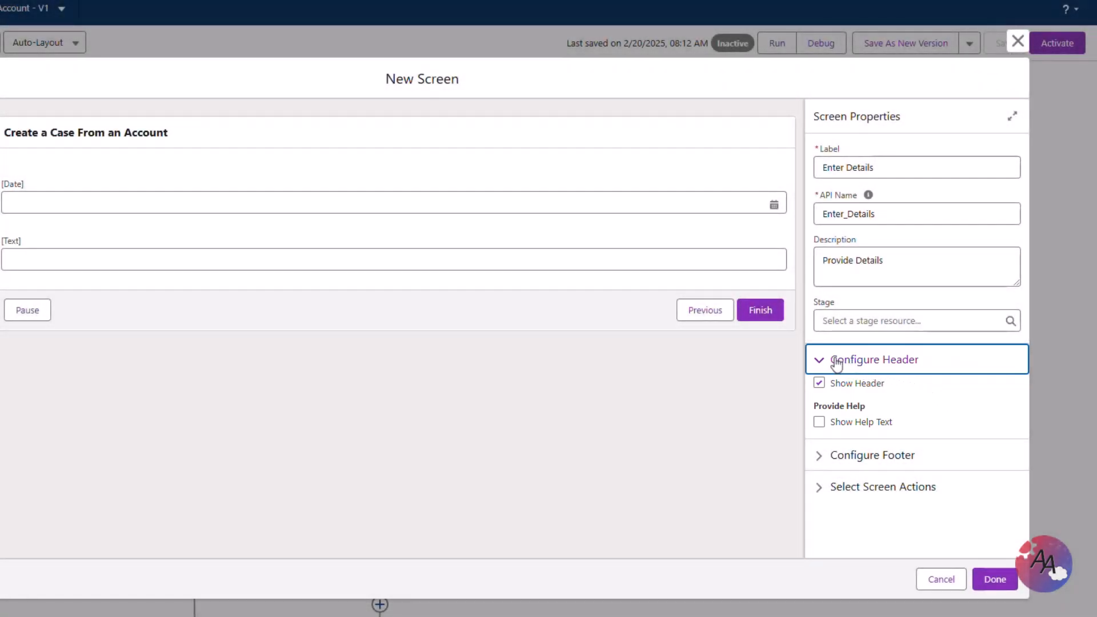
click(845, 364)
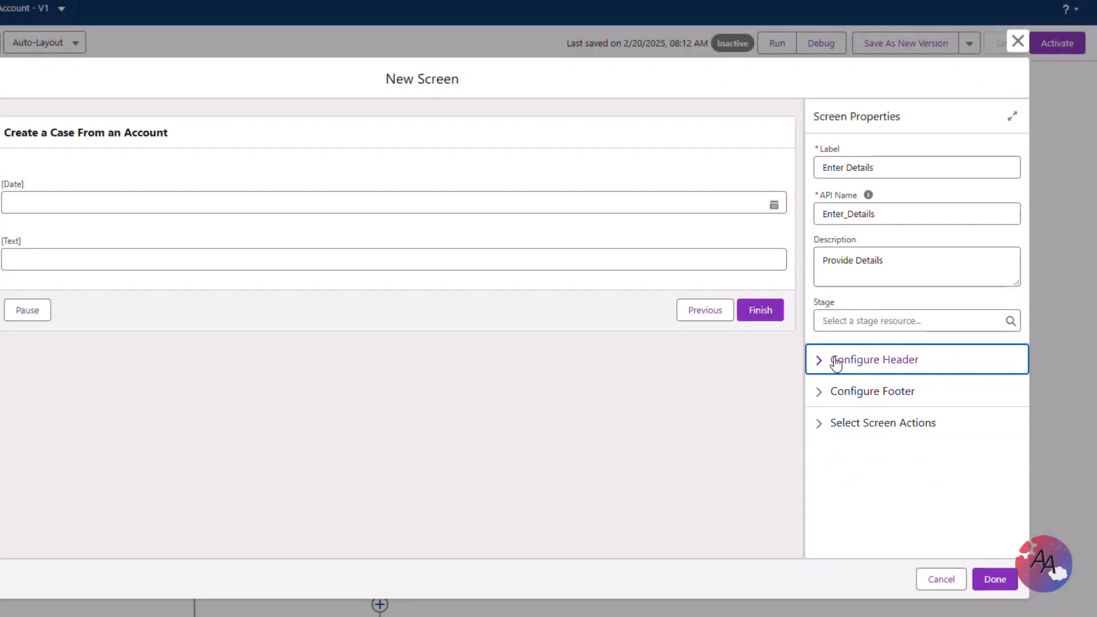
click(918, 392)
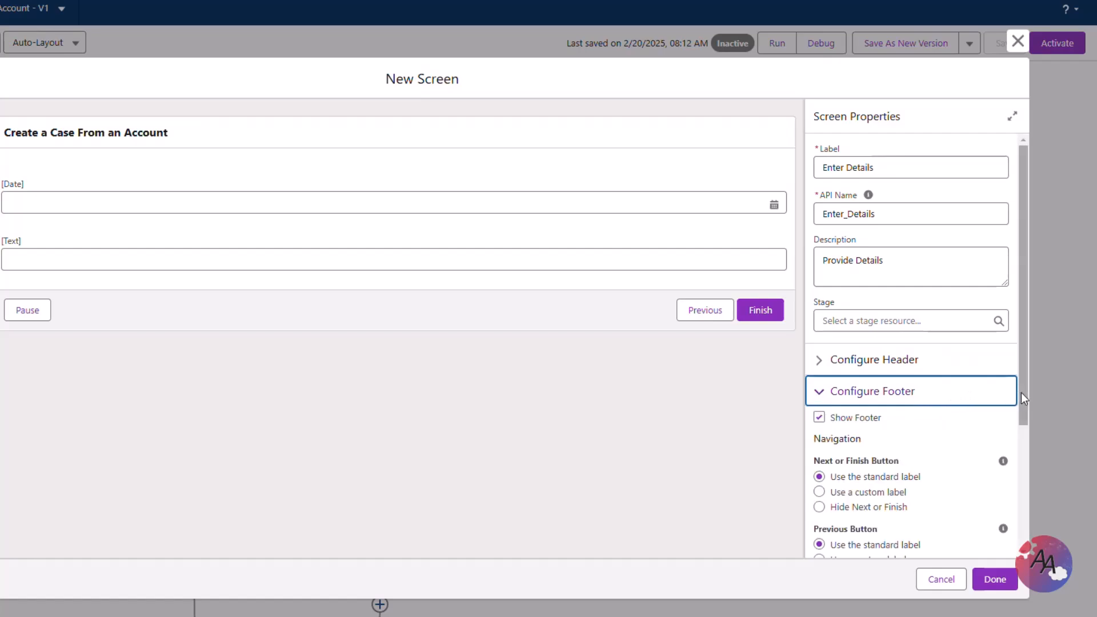
drag(1021, 393, 1042, 524)
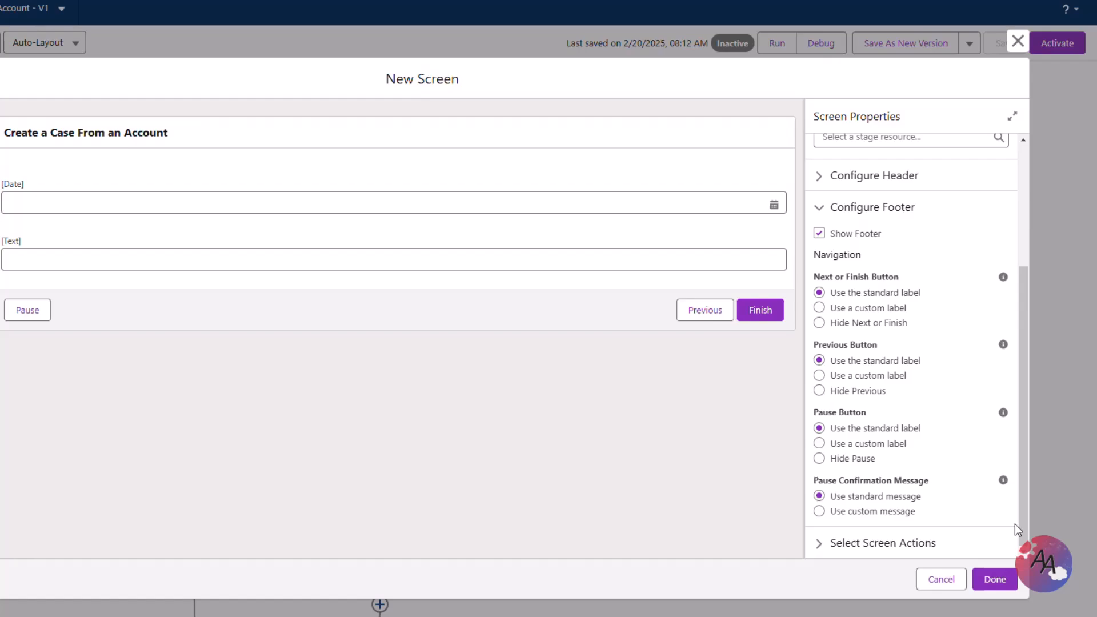
Step: Try out the Get Work Types flow as a screen action with its recordId input, and remove the action
click(819, 544)
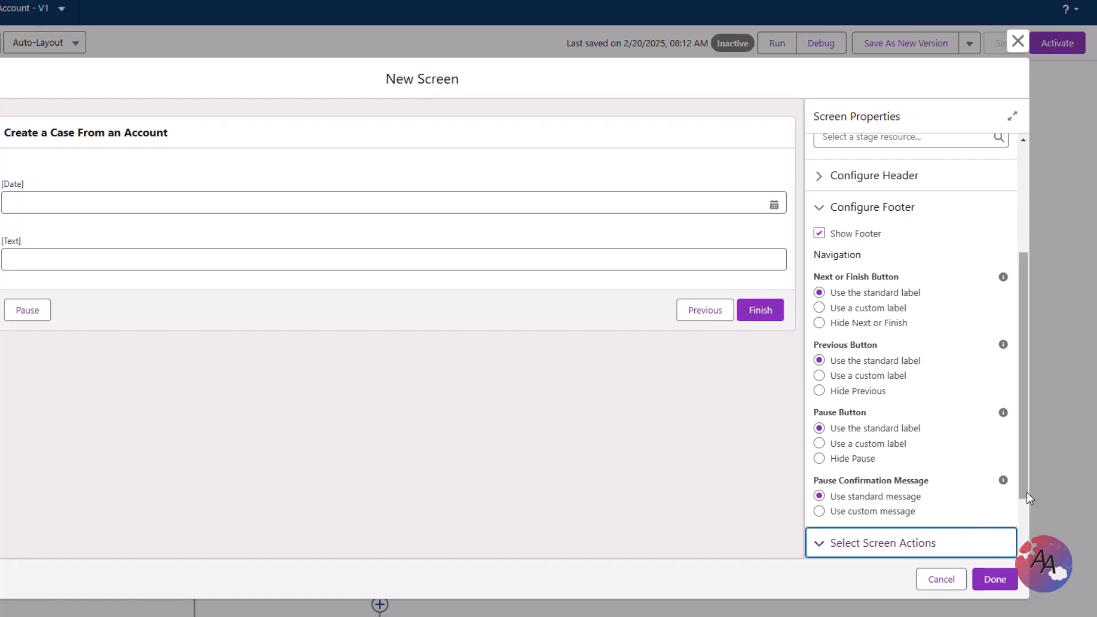
drag(1026, 493, 1020, 556)
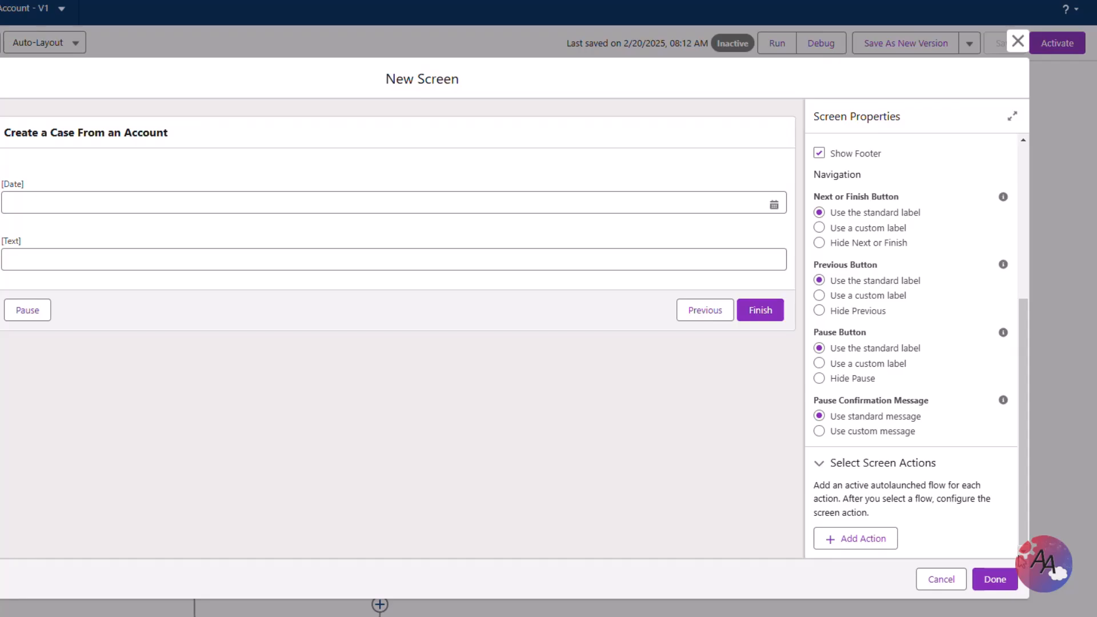
click(875, 539)
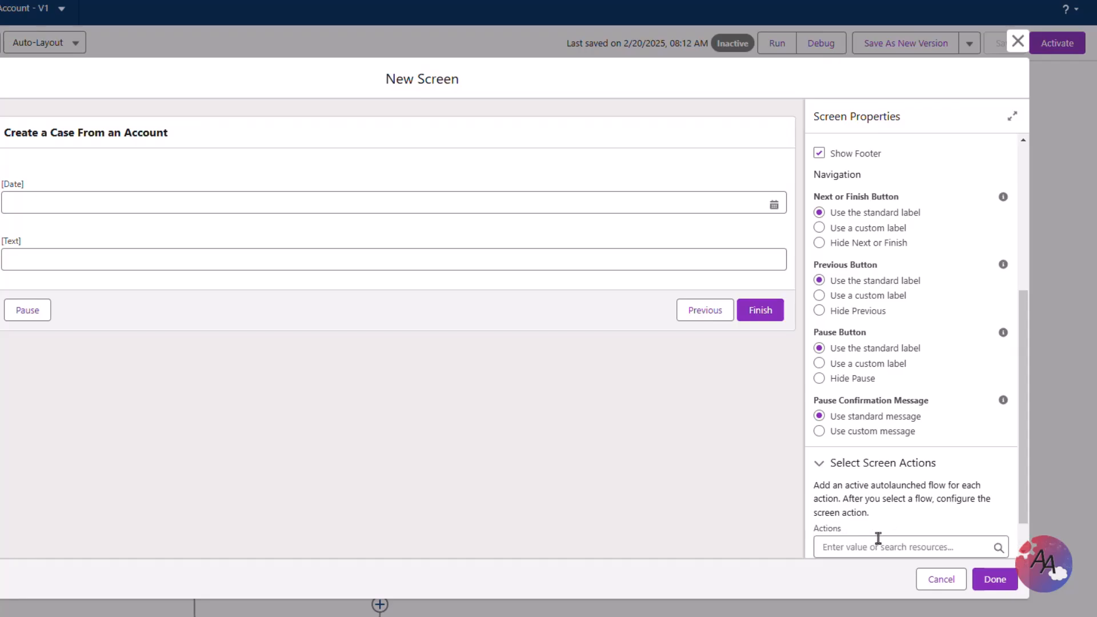
click(880, 516)
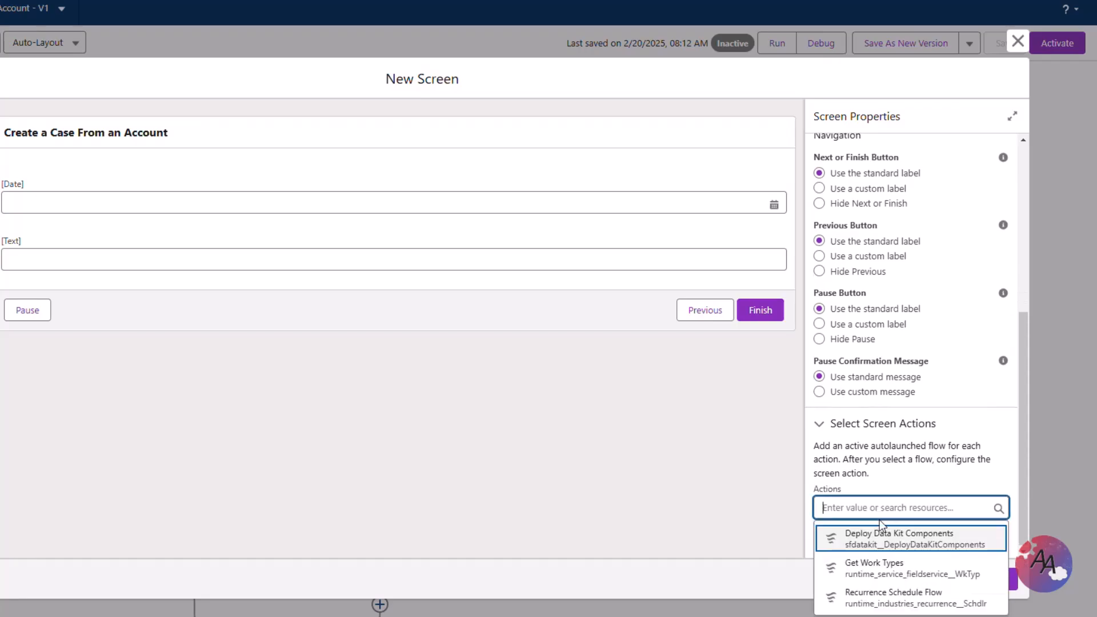
click(880, 567)
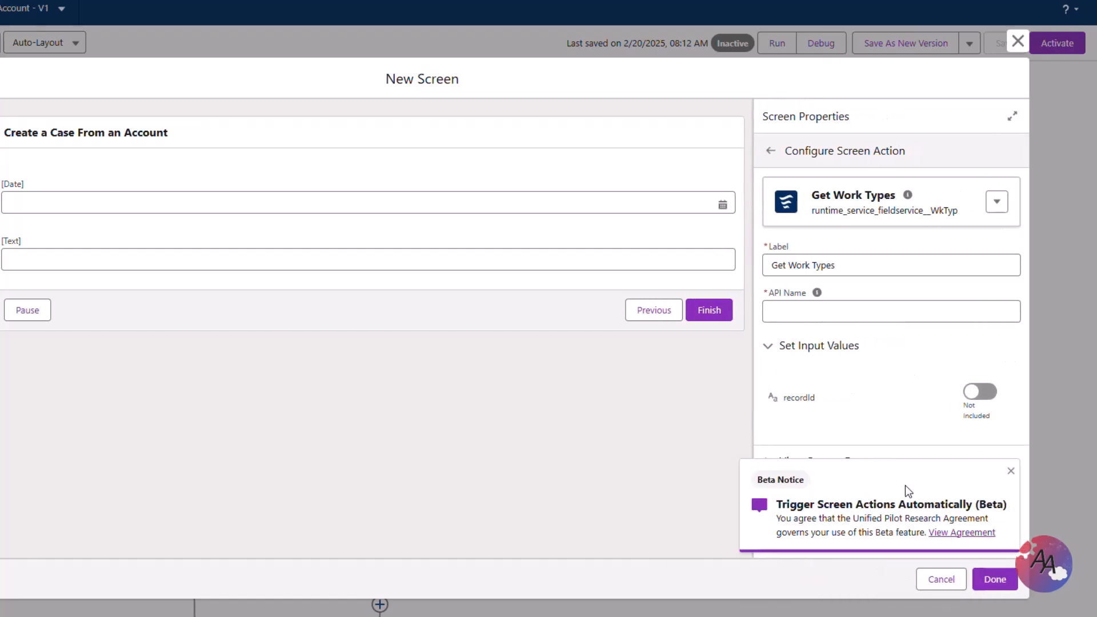
click(1011, 471)
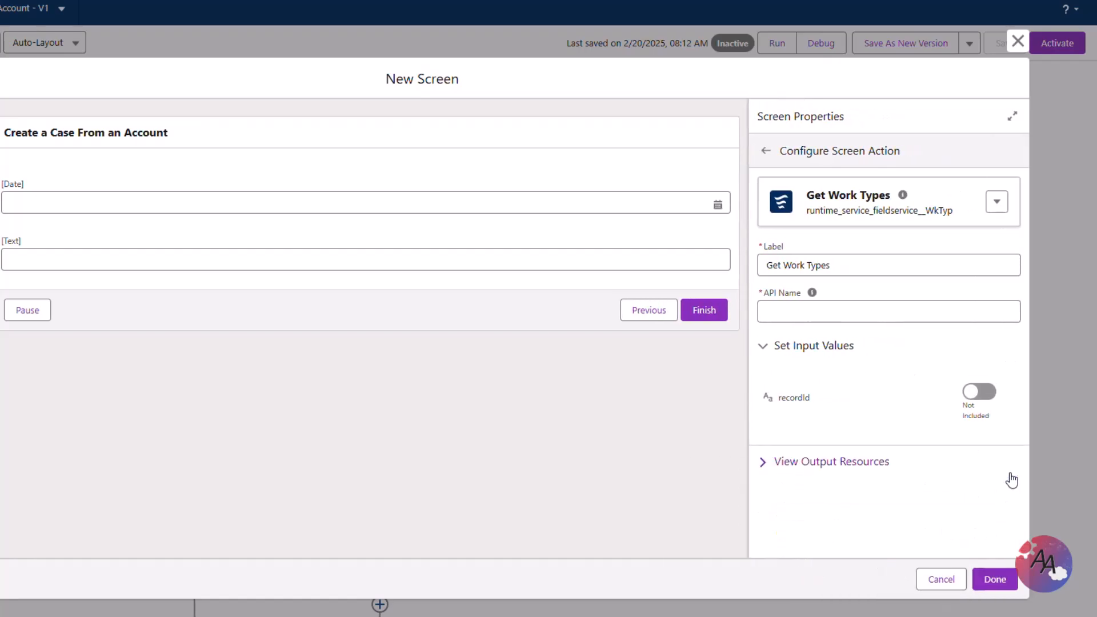
click(981, 394)
click(981, 393)
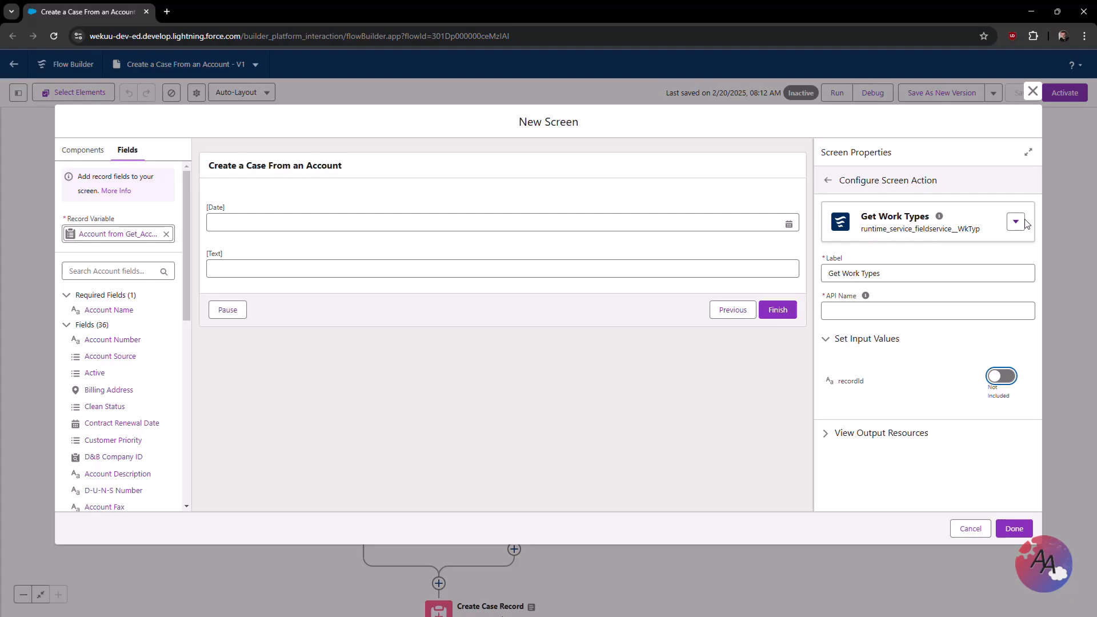
click(1016, 222)
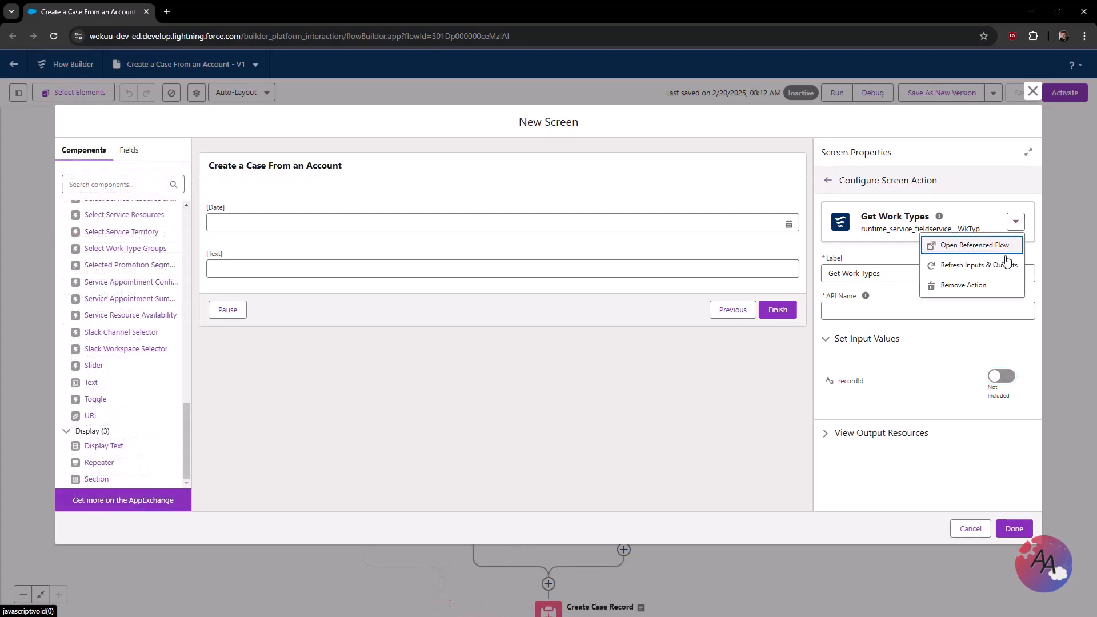
click(989, 286)
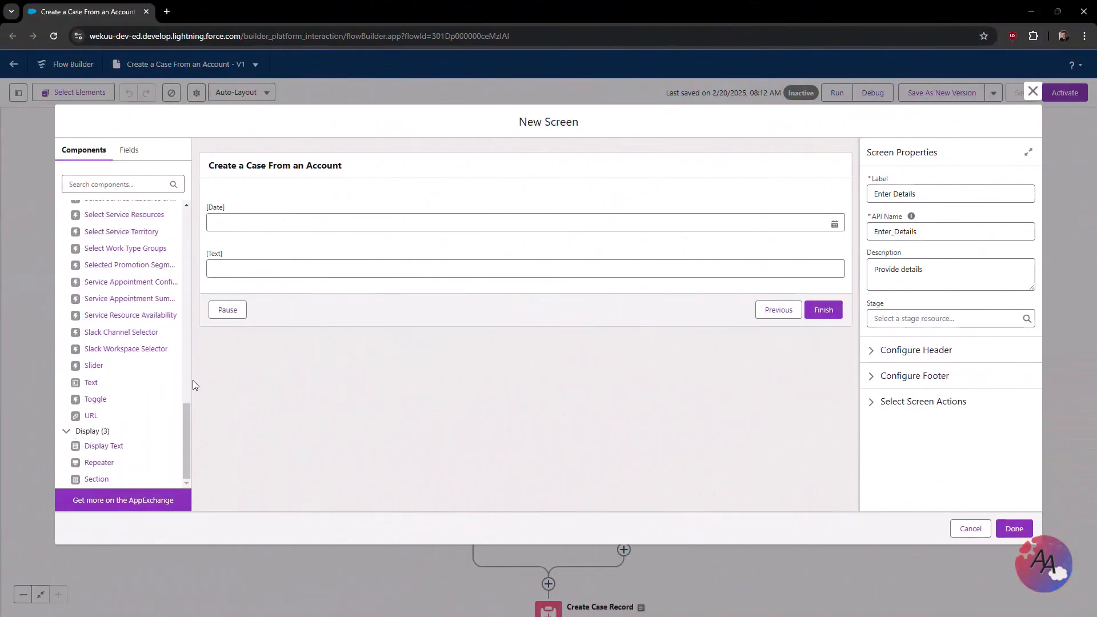
Step: Add a second Text component below the existing one and label it "Subject Line"
drag(143, 385, 359, 290)
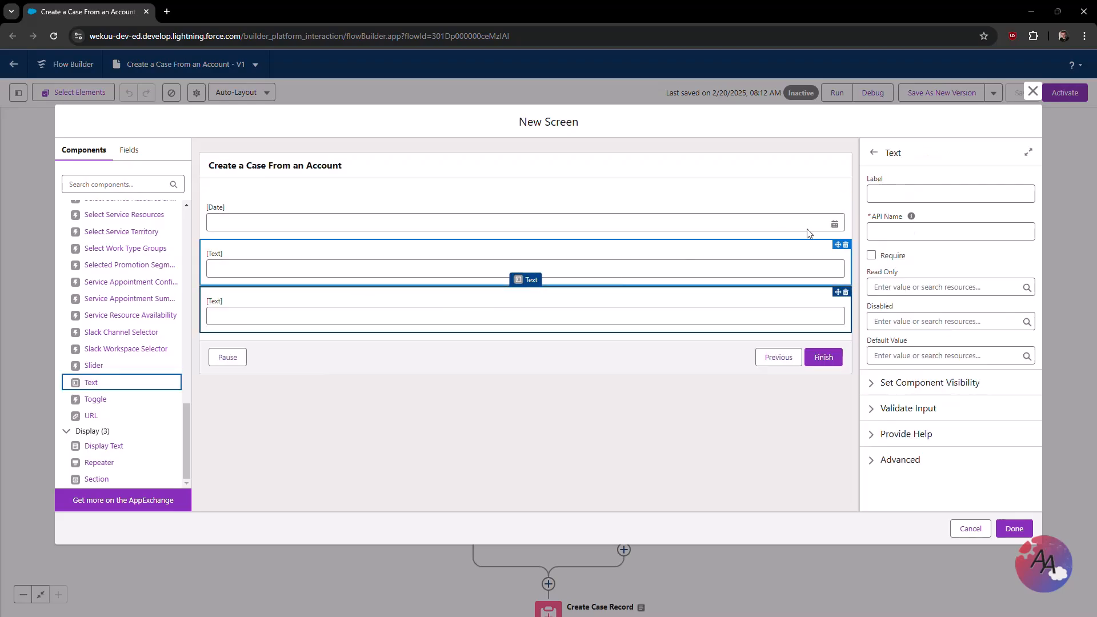
click(932, 192)
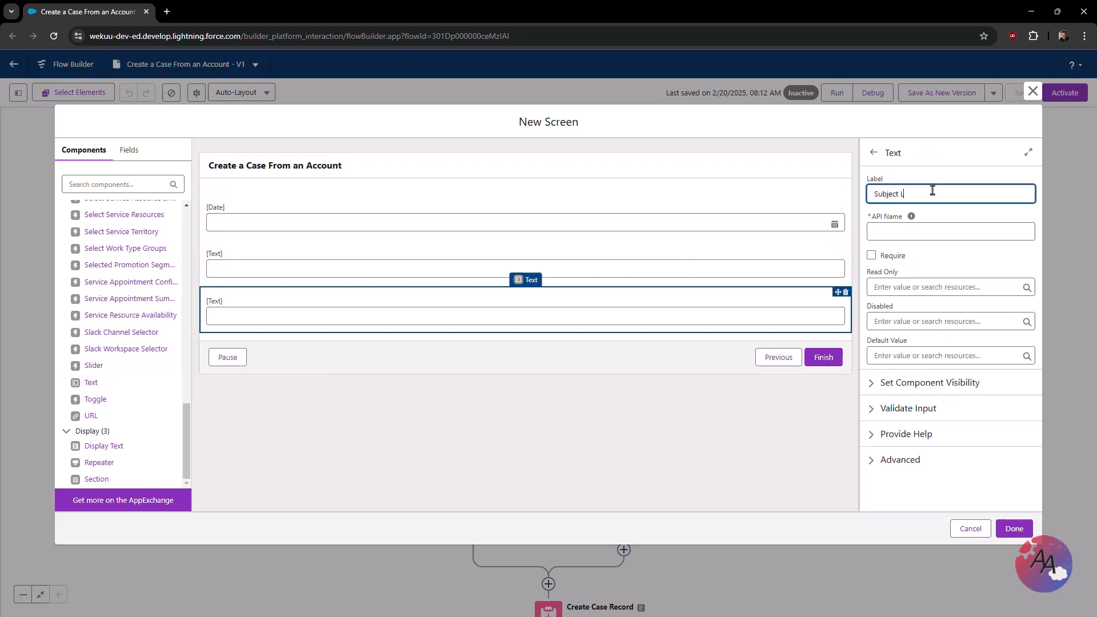
key(Tab)
key(Tab)
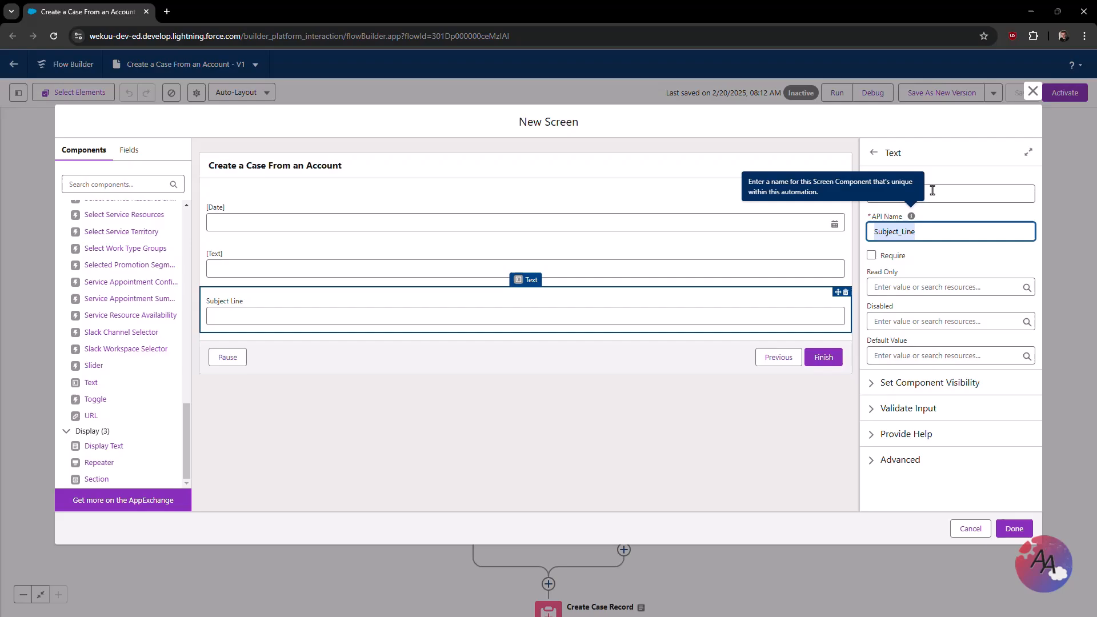
Step: Make the Subject Line component required and move it above the unlabelled Text component
click(872, 257)
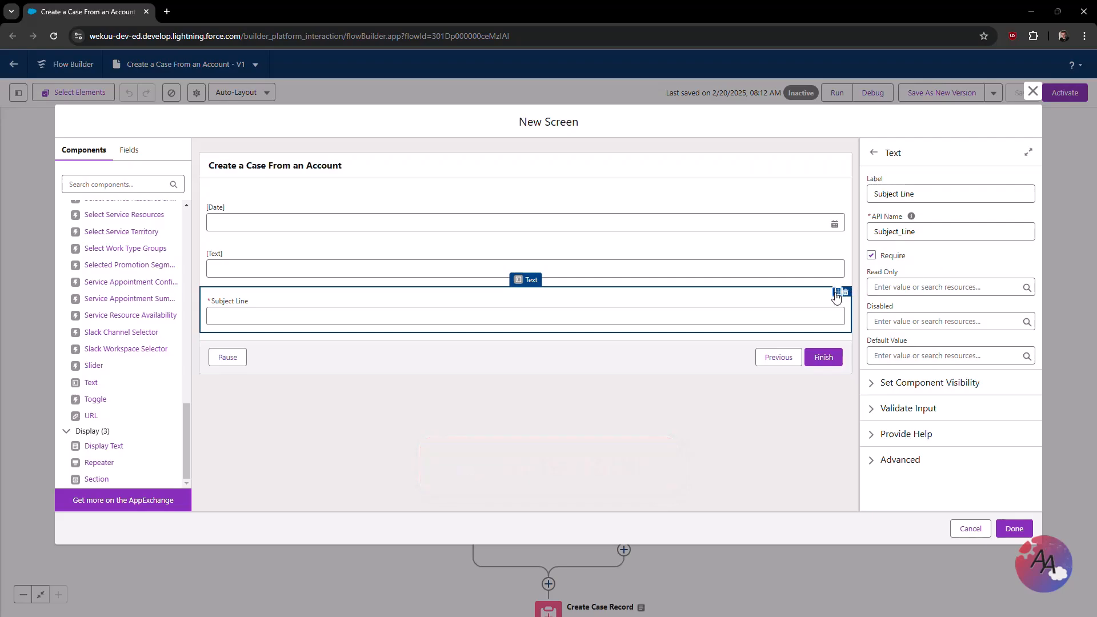
drag(838, 292, 829, 252)
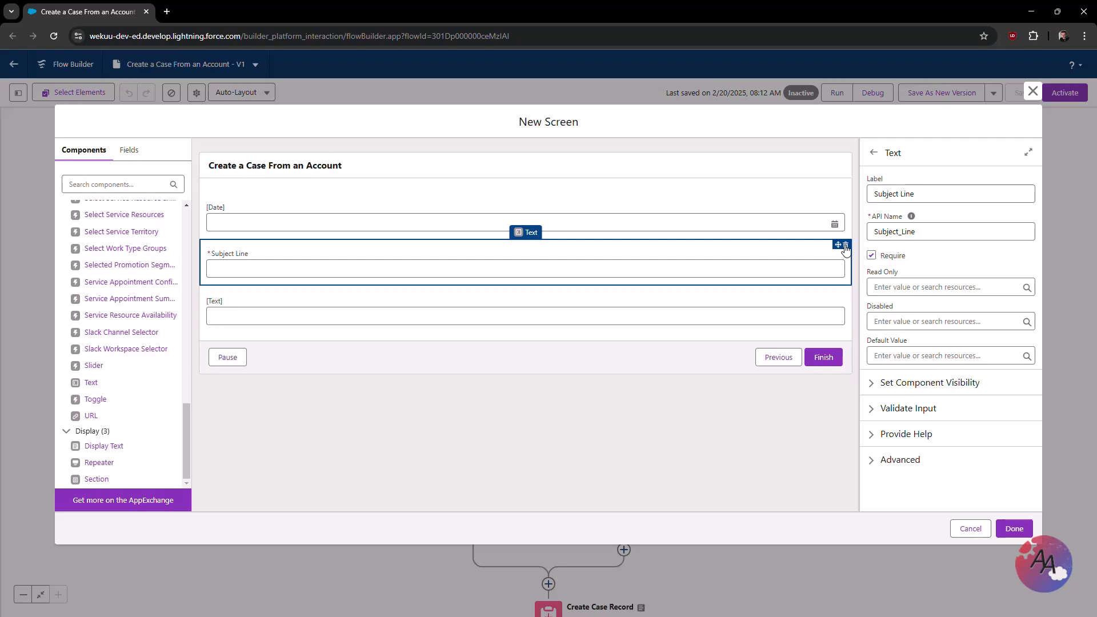
Step: Delete the Subject Line component from the screen and look over the available components and the remaining text field
click(846, 246)
click(637, 356)
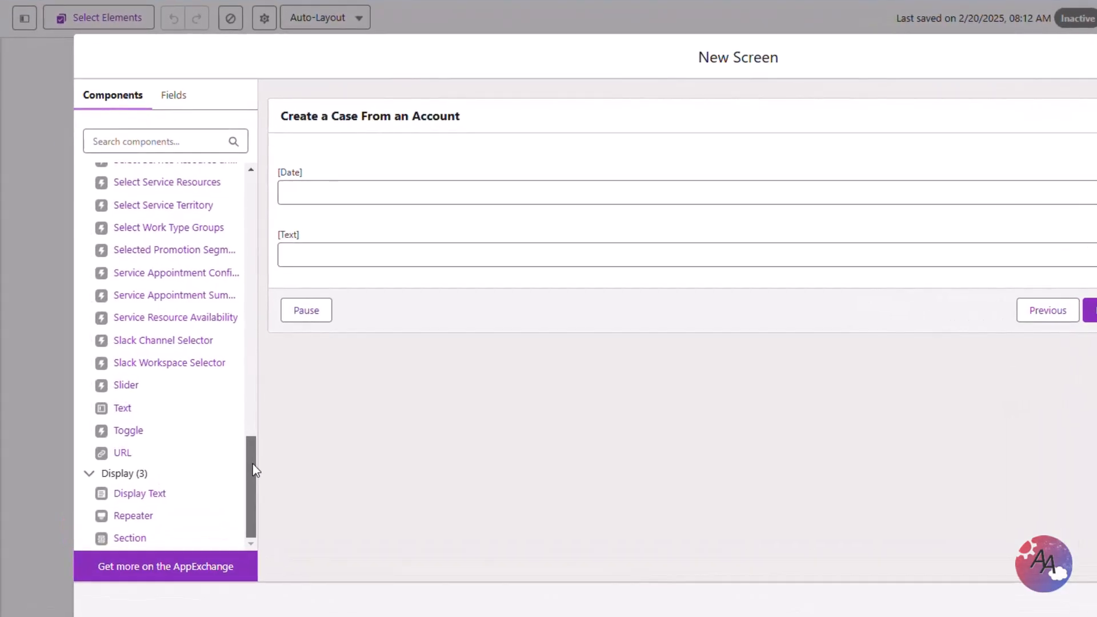
drag(253, 464, 253, 205)
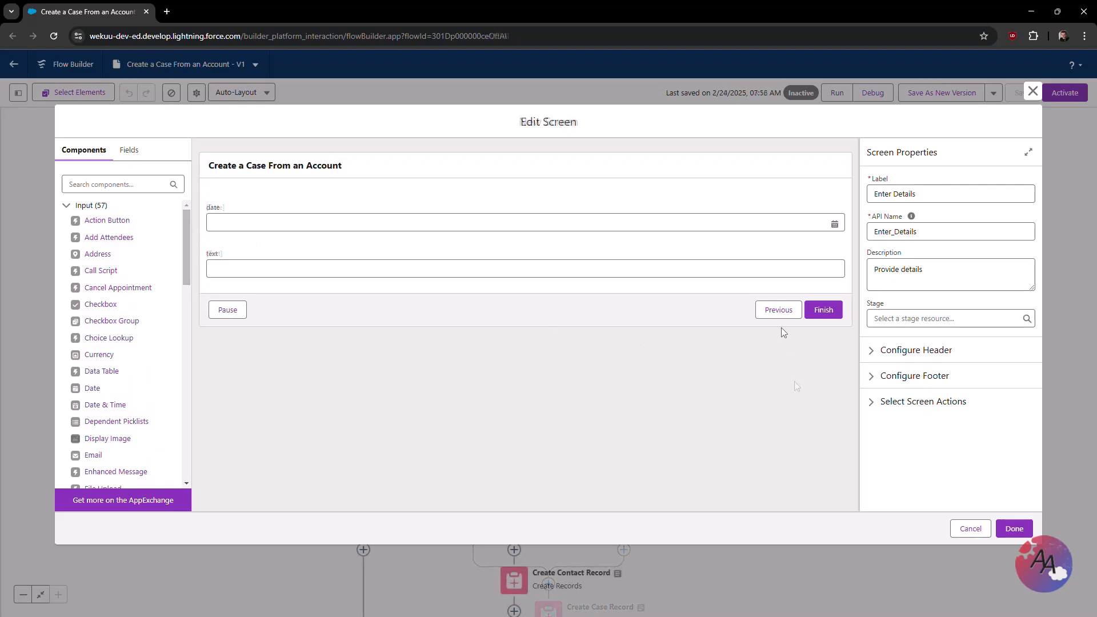
click(767, 269)
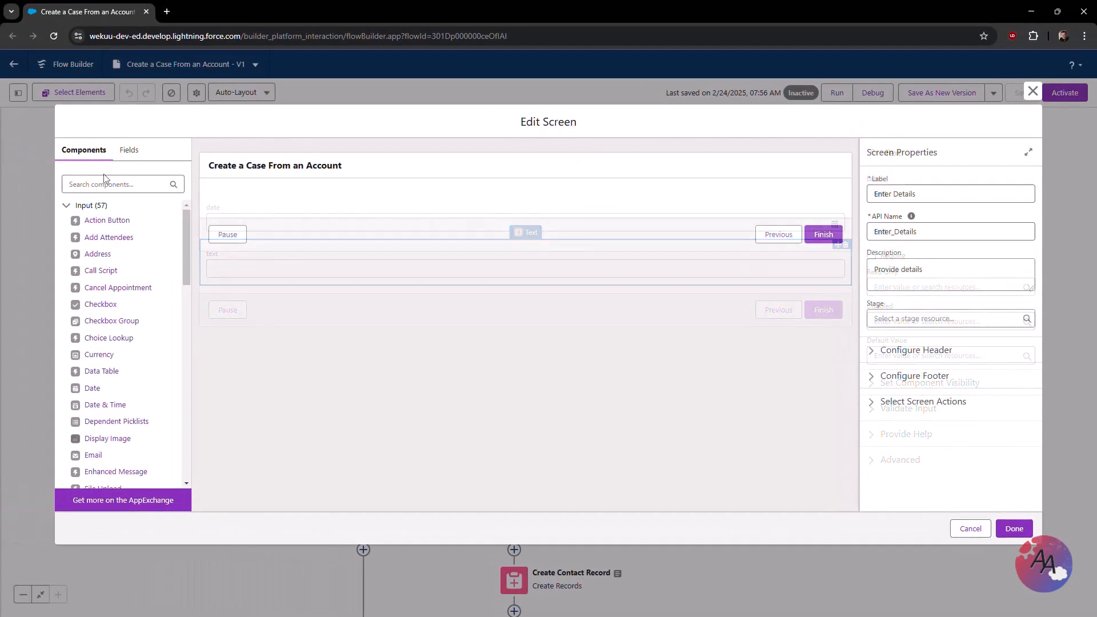
Step: Add a Display Text component with "Please enter your details" and "Please enter details related to the Account {!Get_Account_Record.Name}"
click(104, 181)
text(disp)
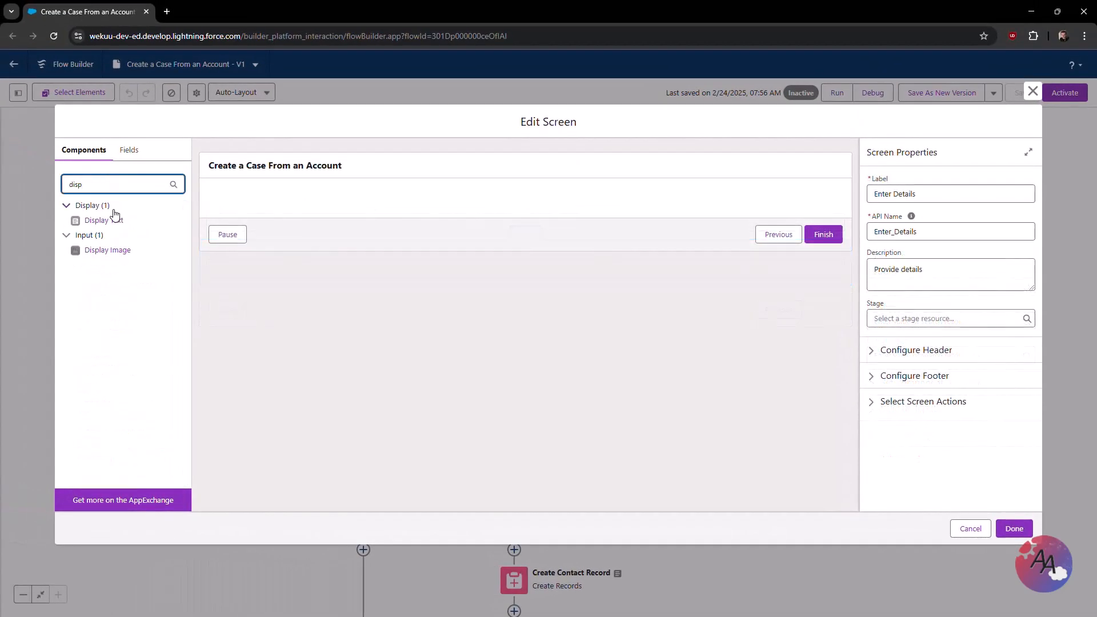
drag(114, 215, 796, 264)
click(914, 275)
text(Please enter your details  Please enter details related to the Account {!Get_Account_Record.Name})
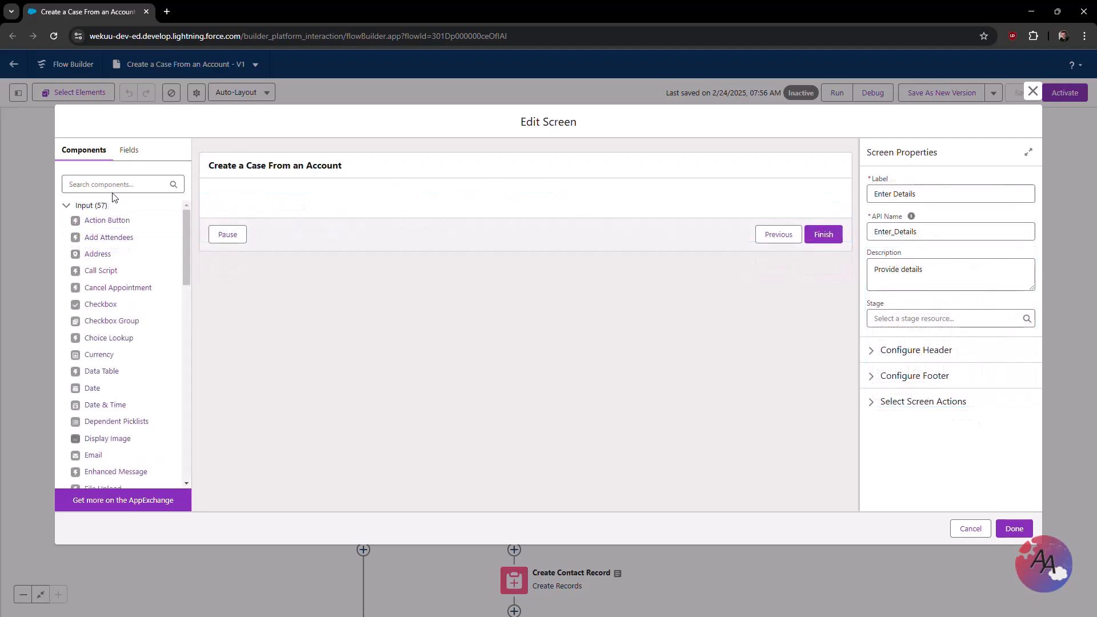
Step: Add a Section component to the screen and divide it into three columns
click(112, 184)
text(sect)
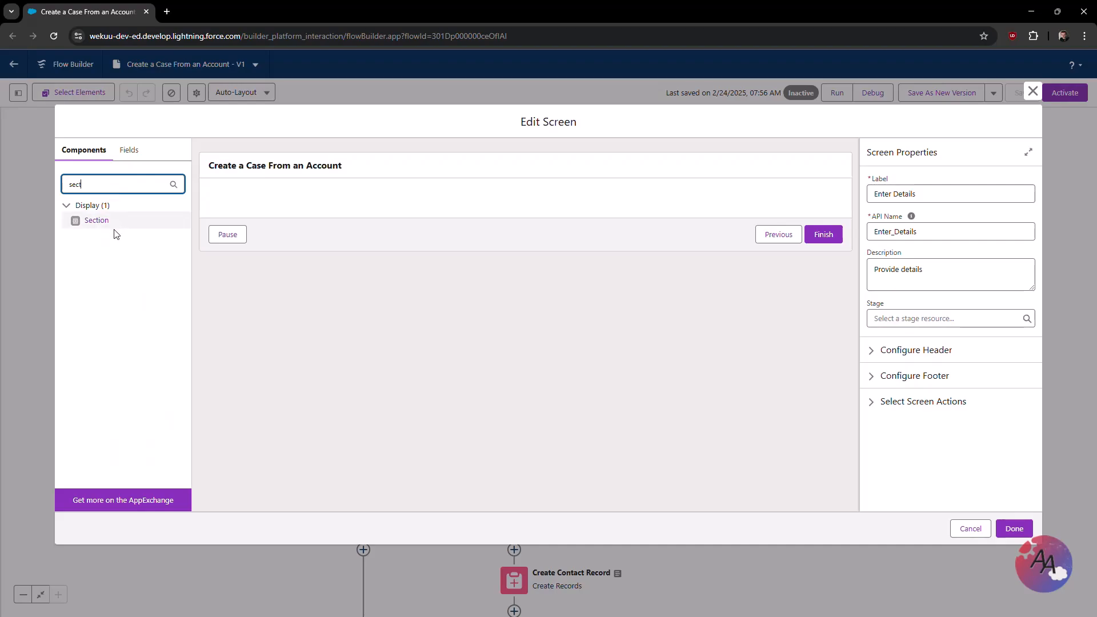
click(111, 224)
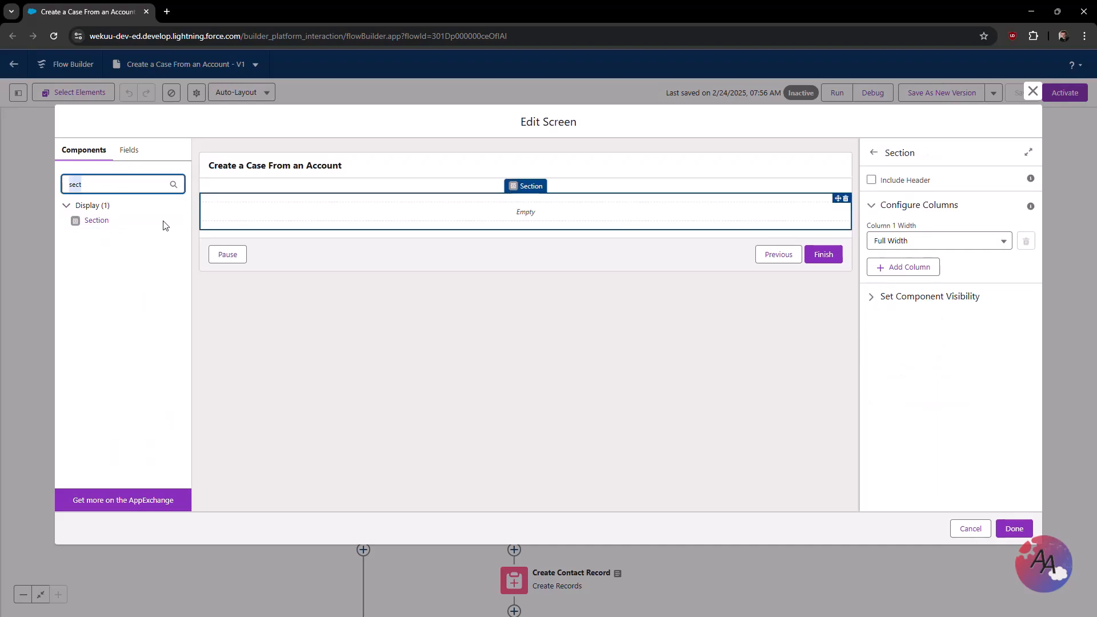
click(919, 273)
click(920, 296)
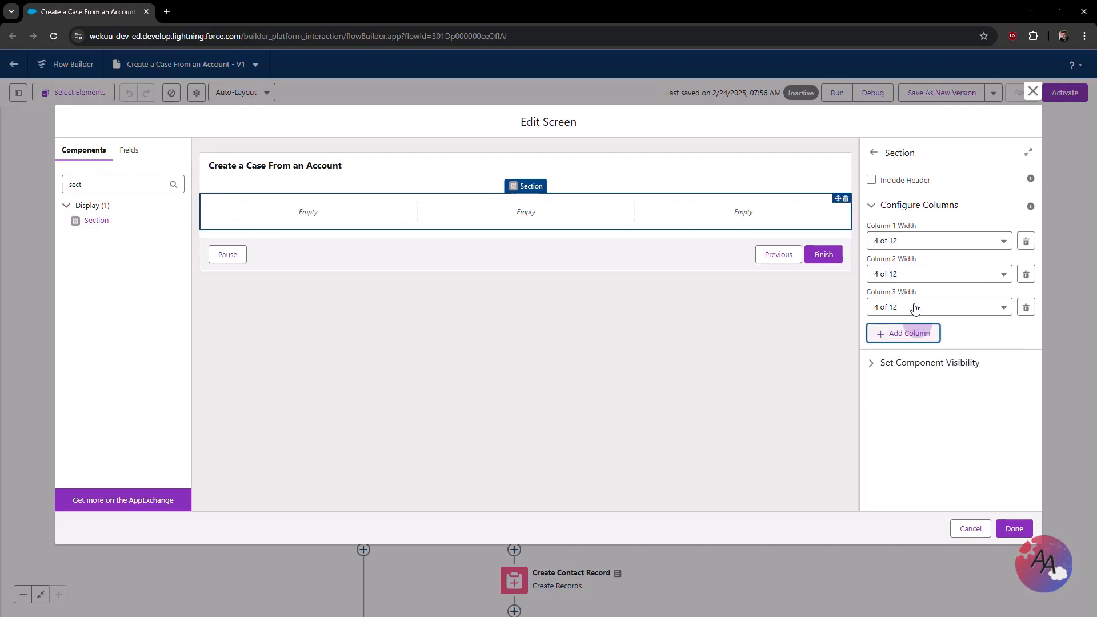
Step: Place Text components in the section's first and third columns and a Long Text Area in the middle column
drag(90, 184, 66, 184)
text(text)
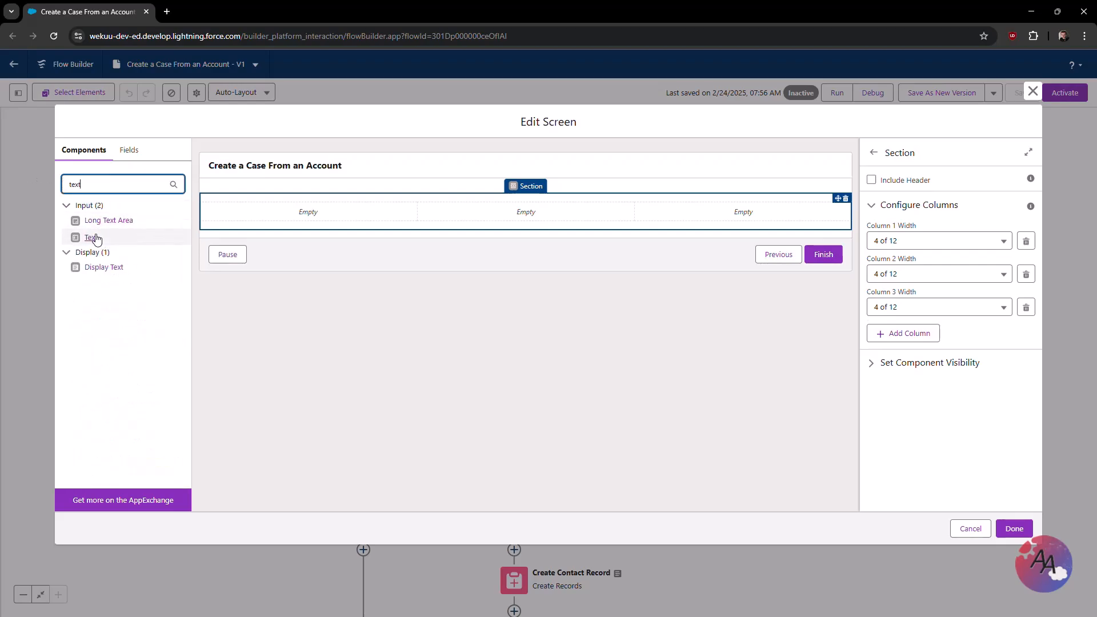
drag(94, 237, 281, 216)
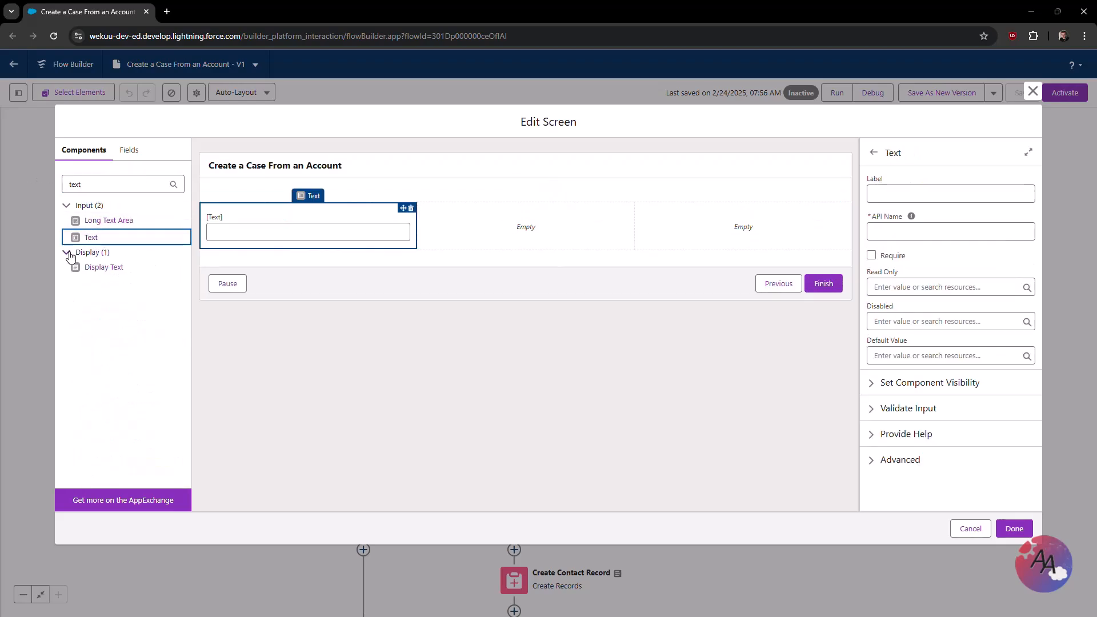
drag(91, 237, 712, 233)
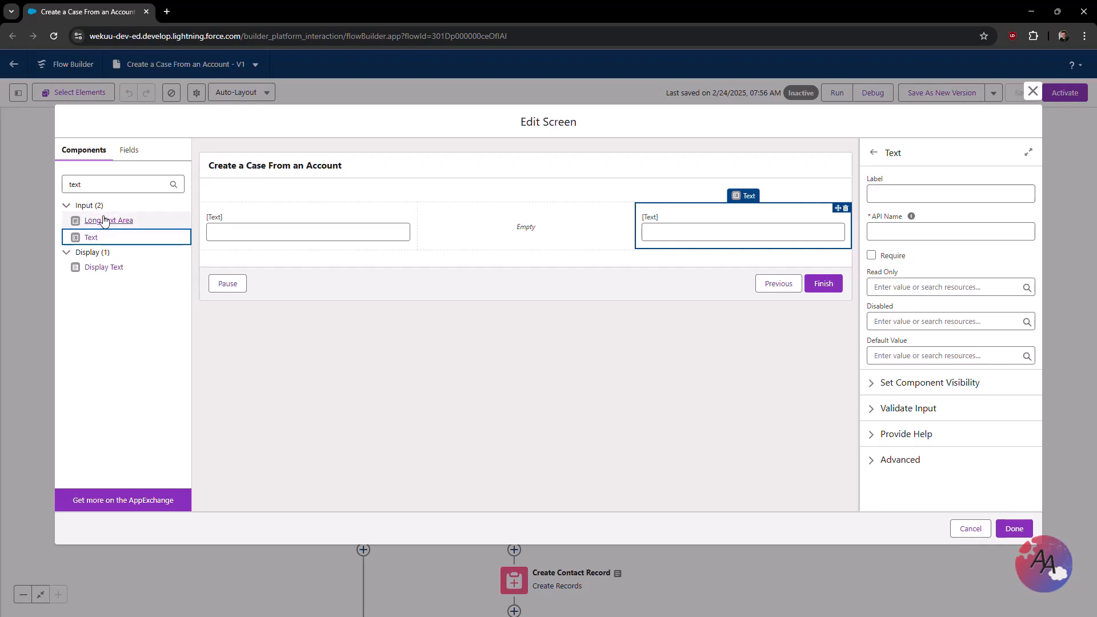
drag(109, 221, 457, 235)
click(504, 373)
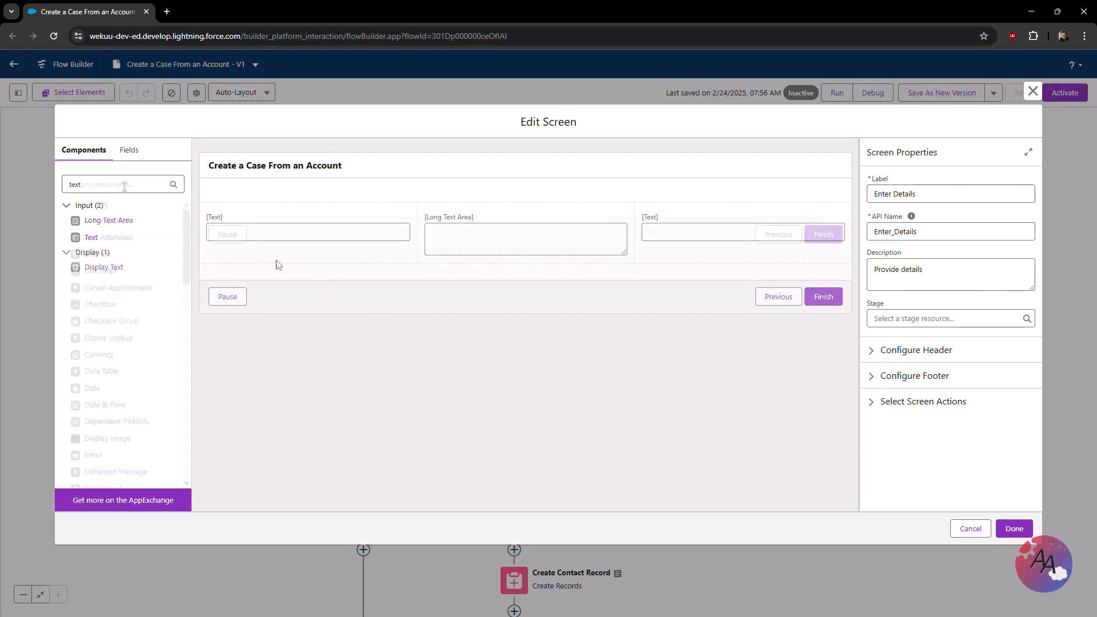
Step: Add a Text component to the empty screen and label it "Subject Line"
click(122, 183)
text(text)
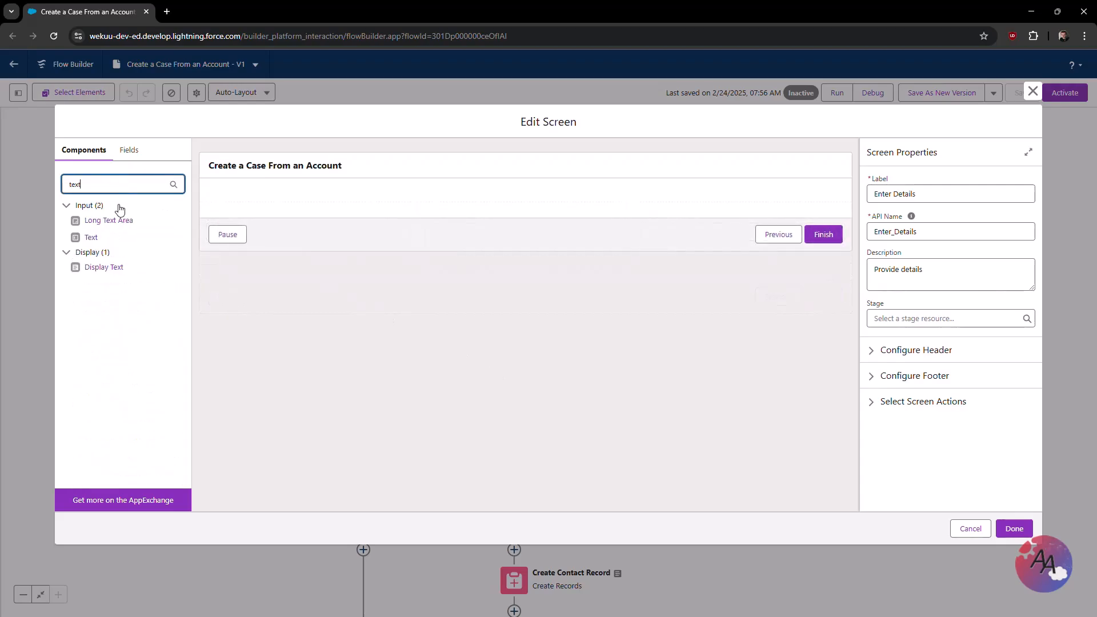
click(91, 238)
click(973, 193)
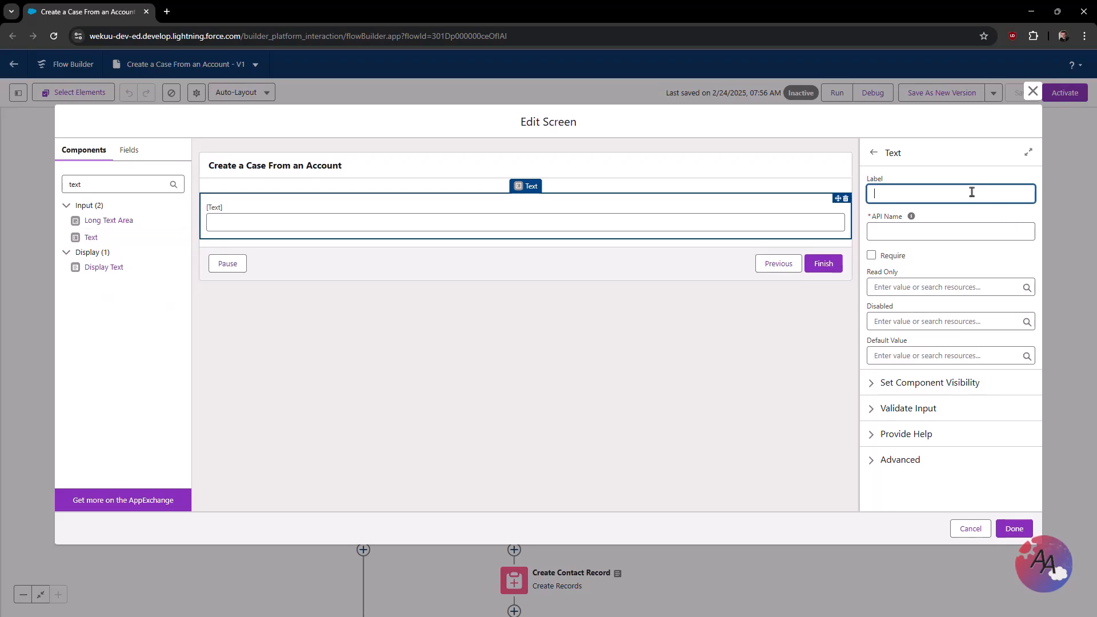
text(Subject Line)
key(Tab)
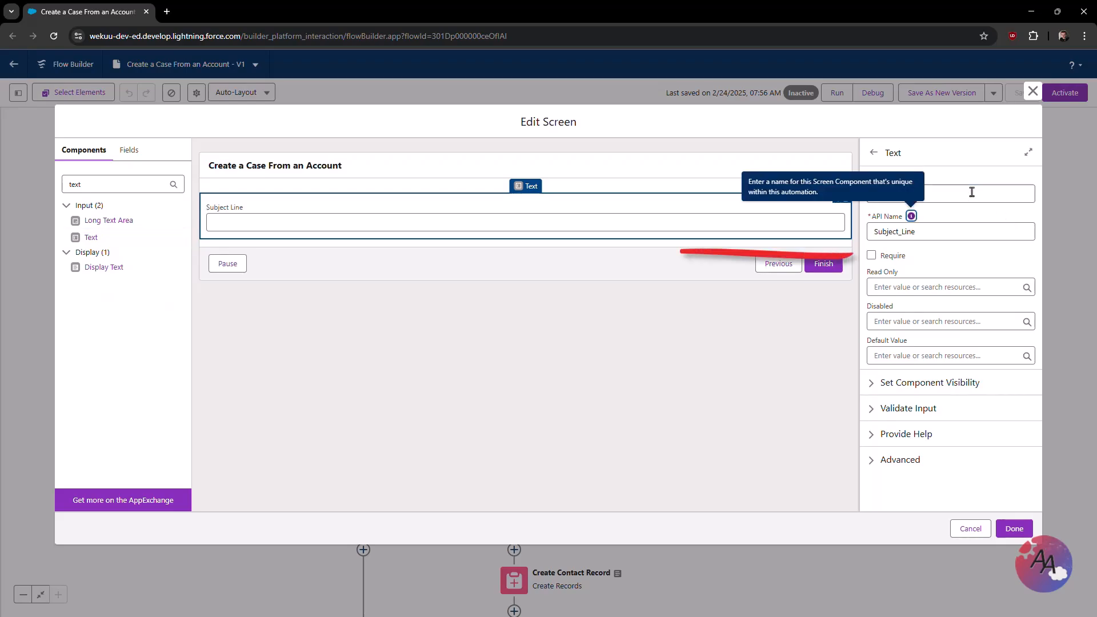
Step: Make the Subject Line component required and set its default value to "New User Setup"
click(871, 256)
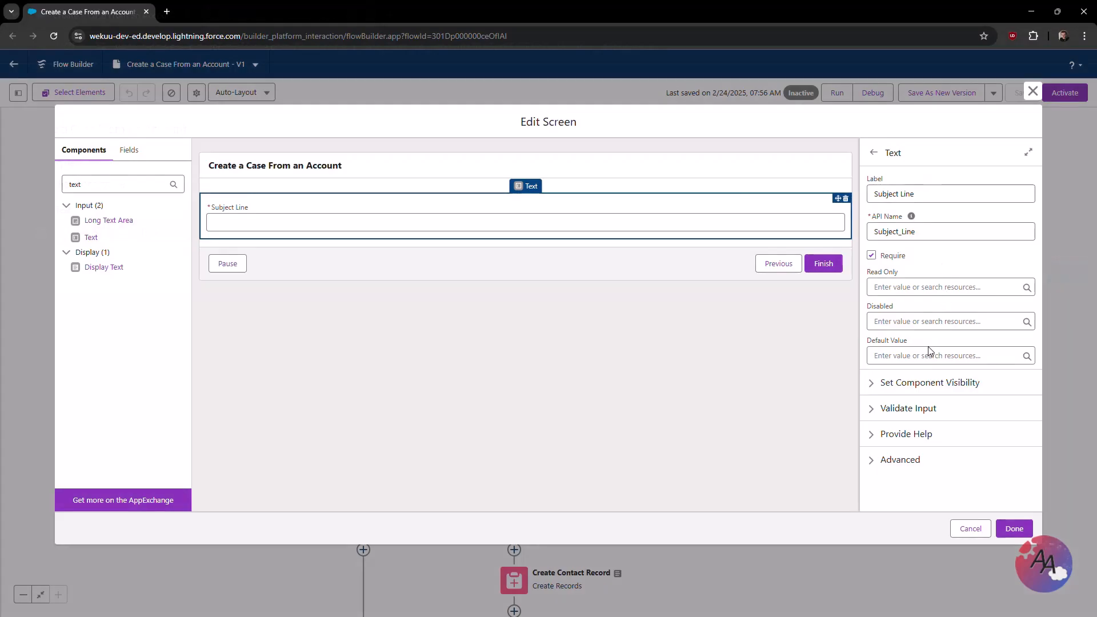
click(919, 356)
text(New User Setup)
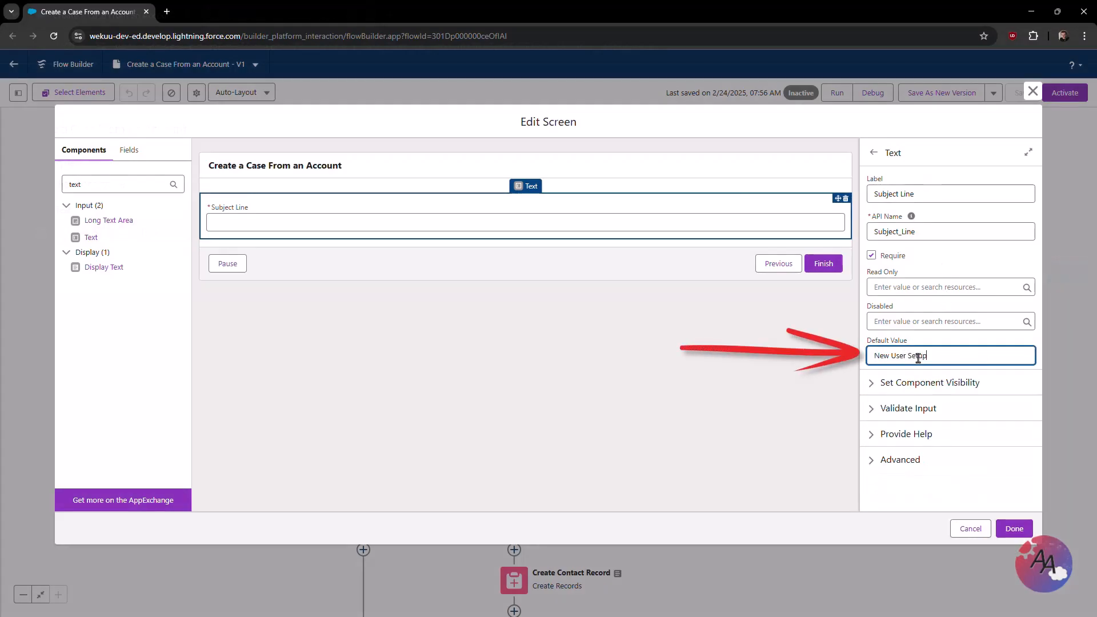
key(Tab)
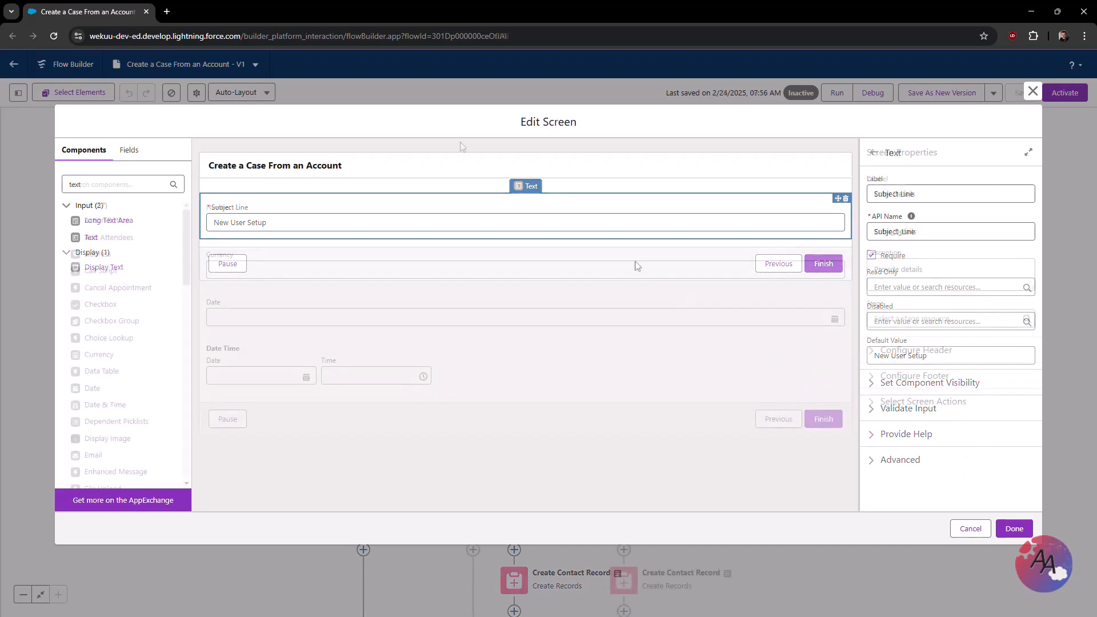
Step: Review the properties of the Number, Currency, Date, Date Time and Checkbox components
click(433, 222)
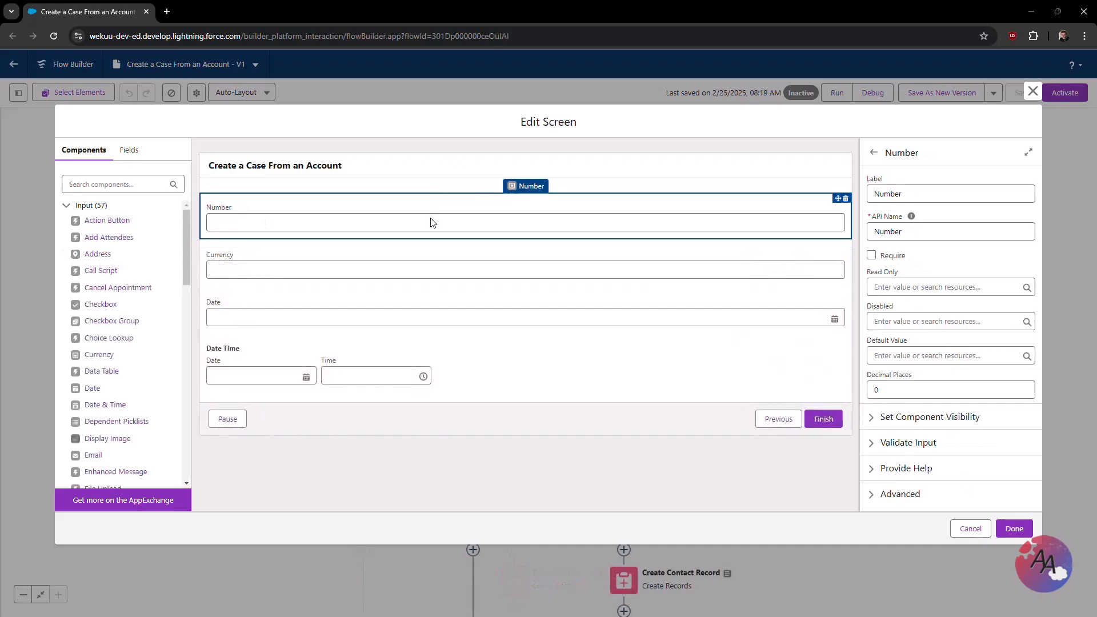
click(417, 263)
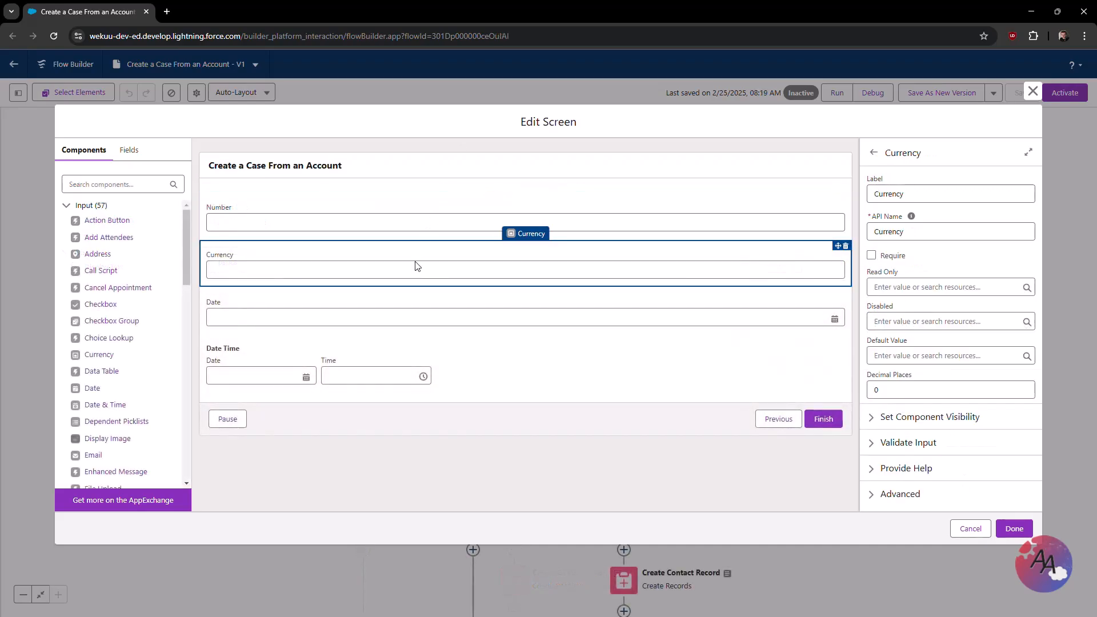
click(410, 316)
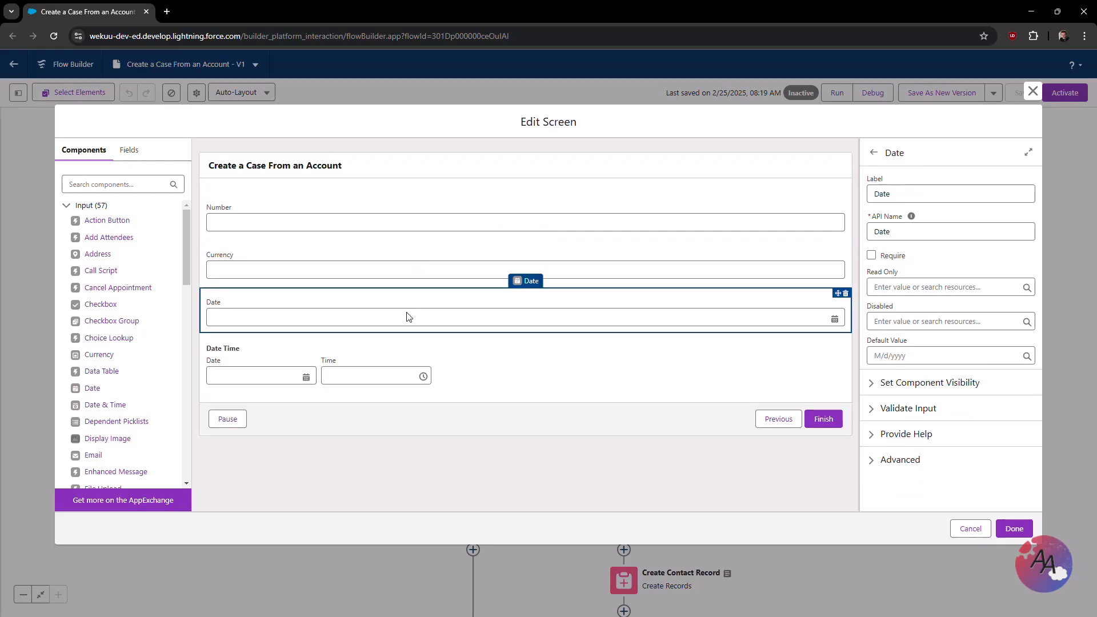
click(403, 356)
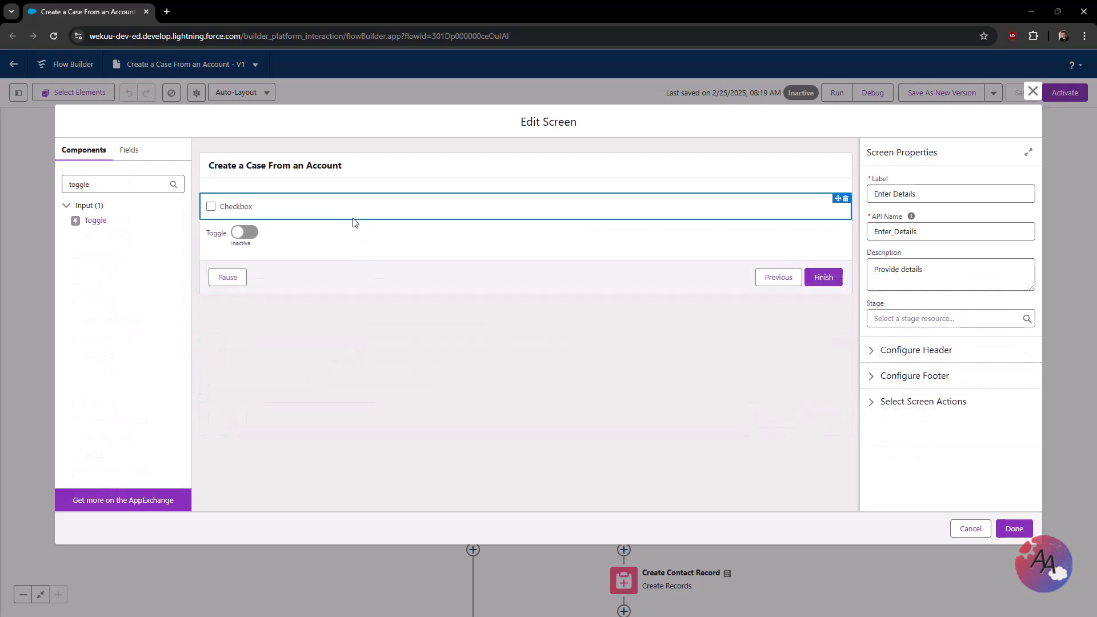
click(355, 222)
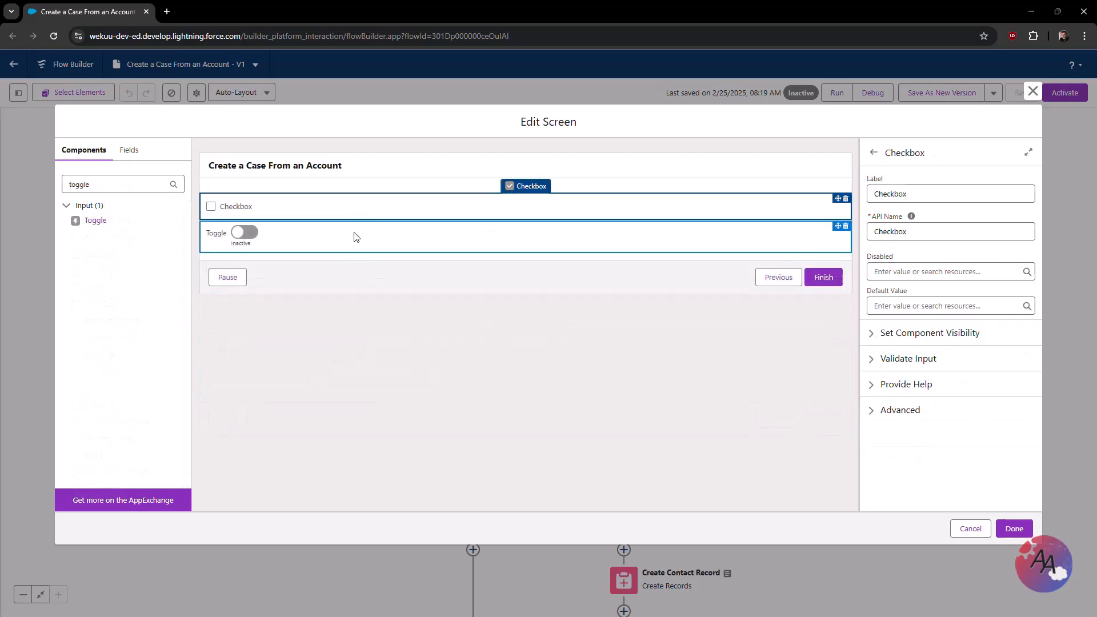
Step: Set the Toggle component's inactive label to "Not Selected" and its value to {!$GlobalConstant.True}
click(355, 237)
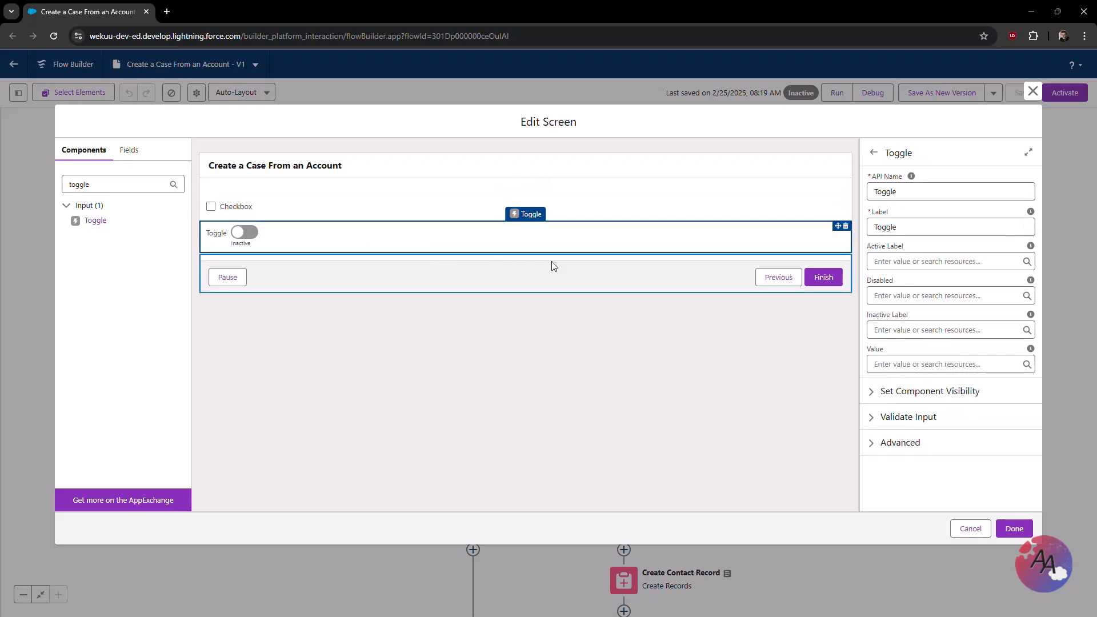
click(888, 330)
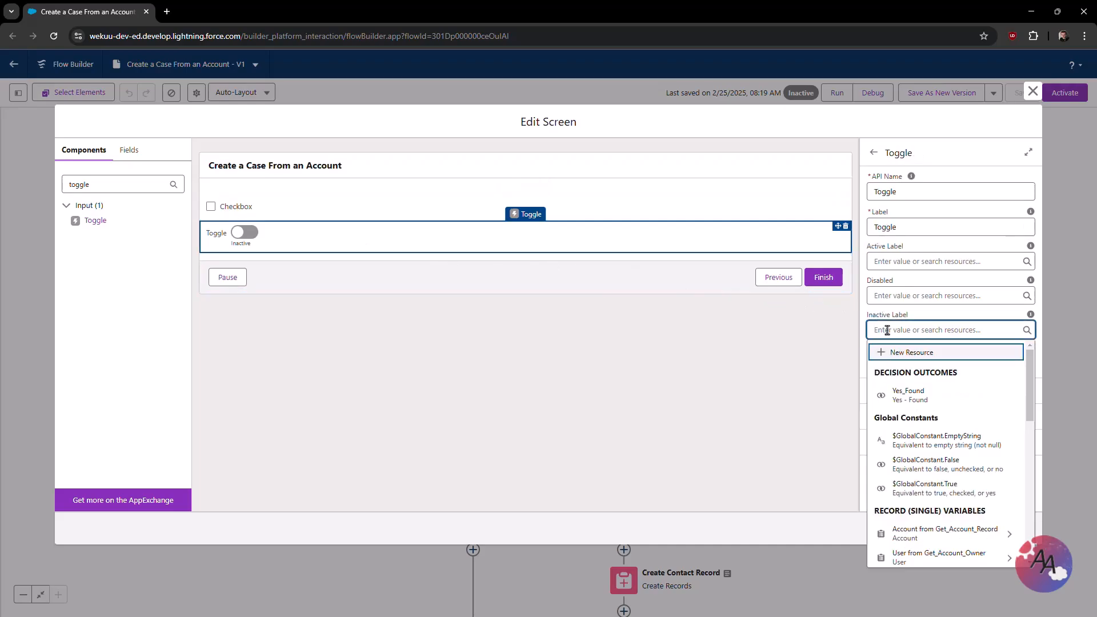
text(Not Selected)
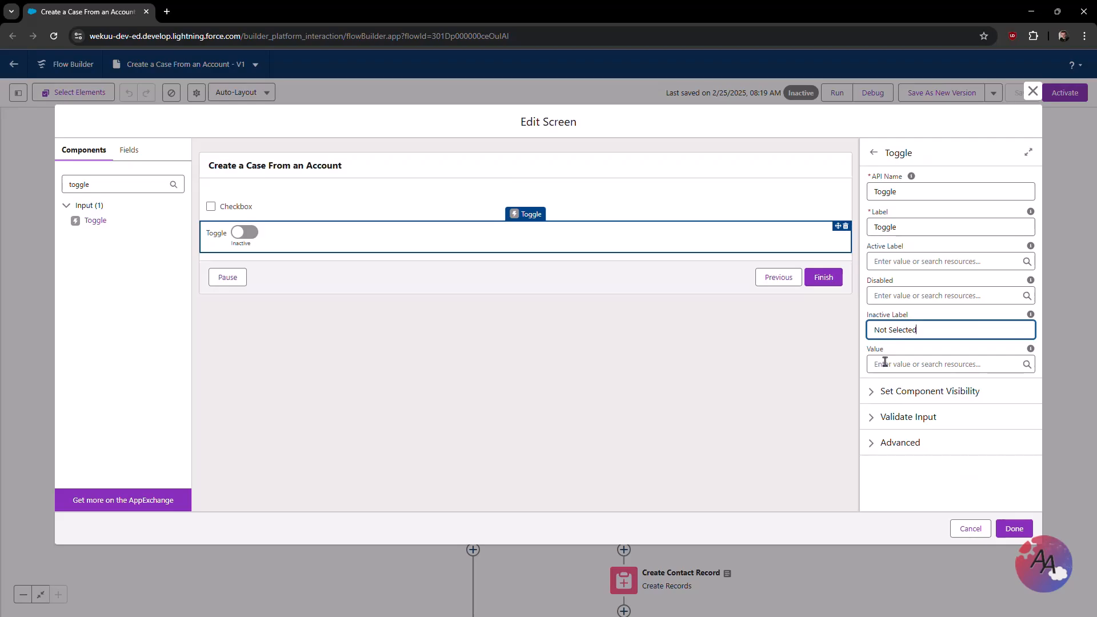
click(885, 363)
text(tru)
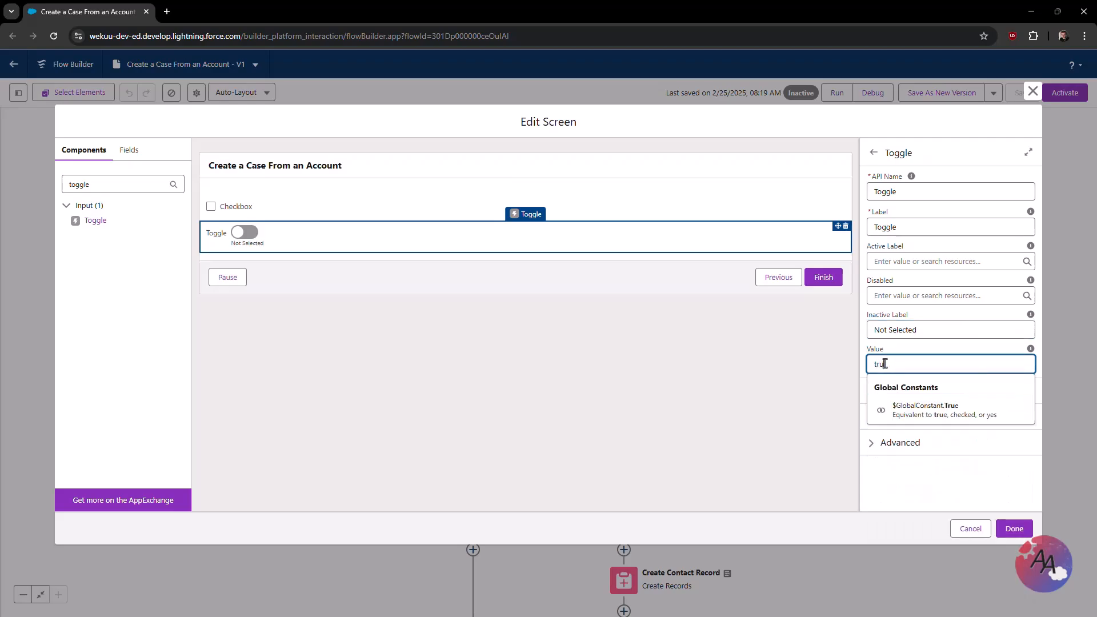
click(913, 406)
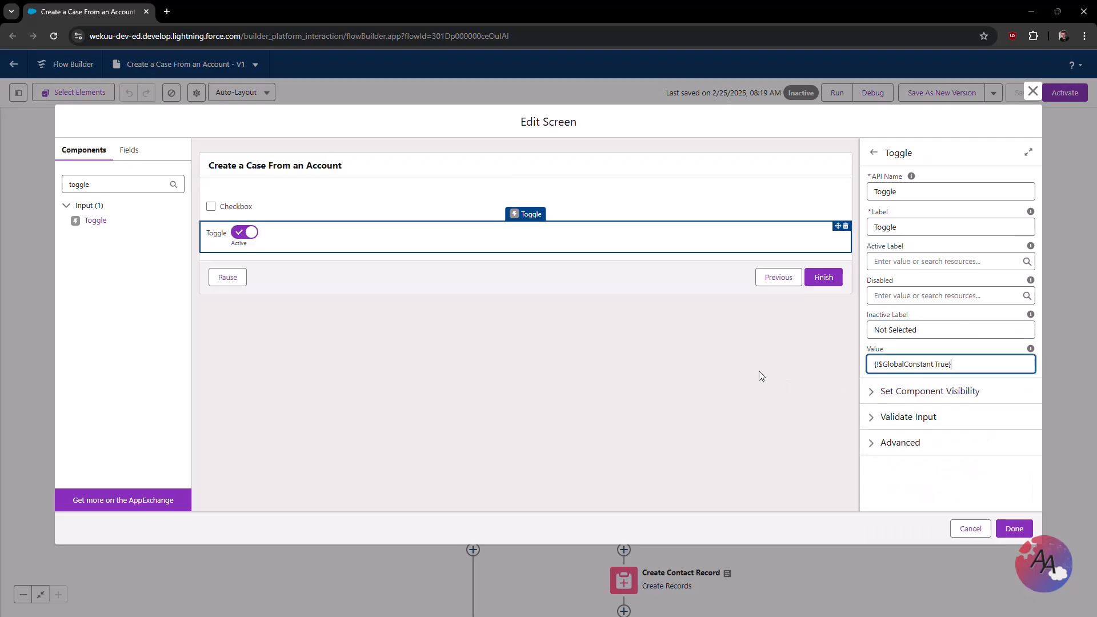
click(758, 371)
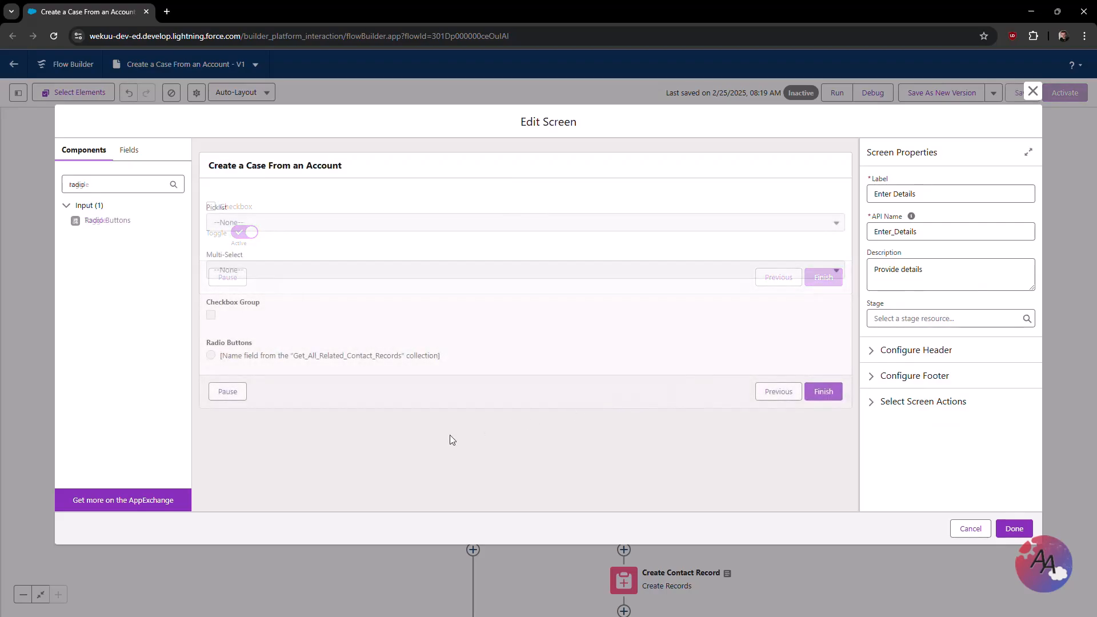
Step: Review the properties and choice settings of the Picklist, Multi-Select, Checkbox Group and Radio Buttons components
click(437, 235)
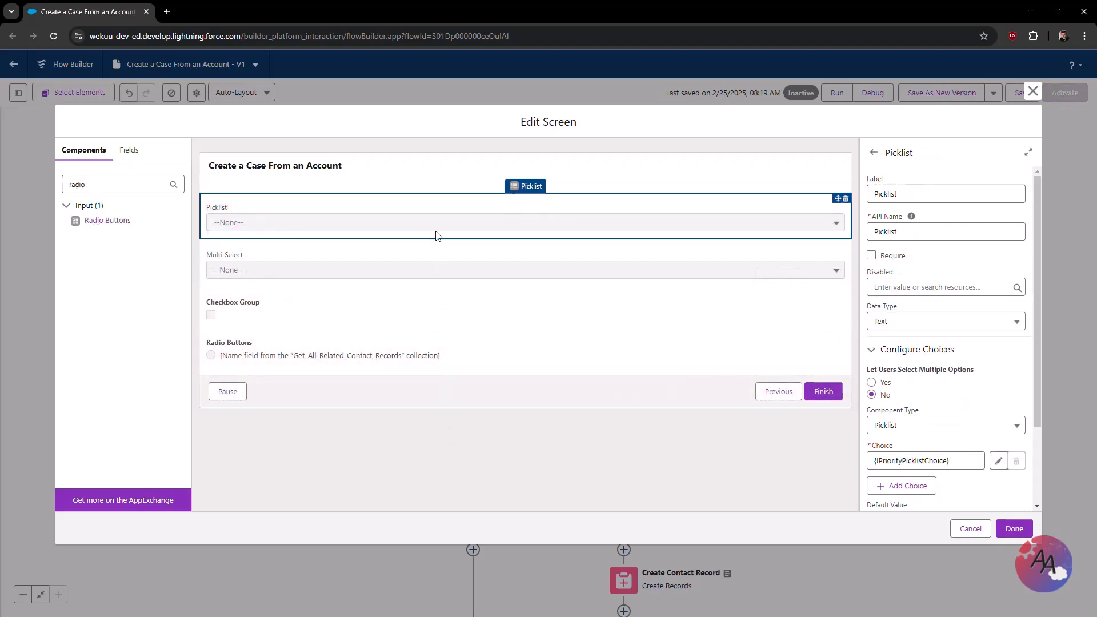
click(436, 261)
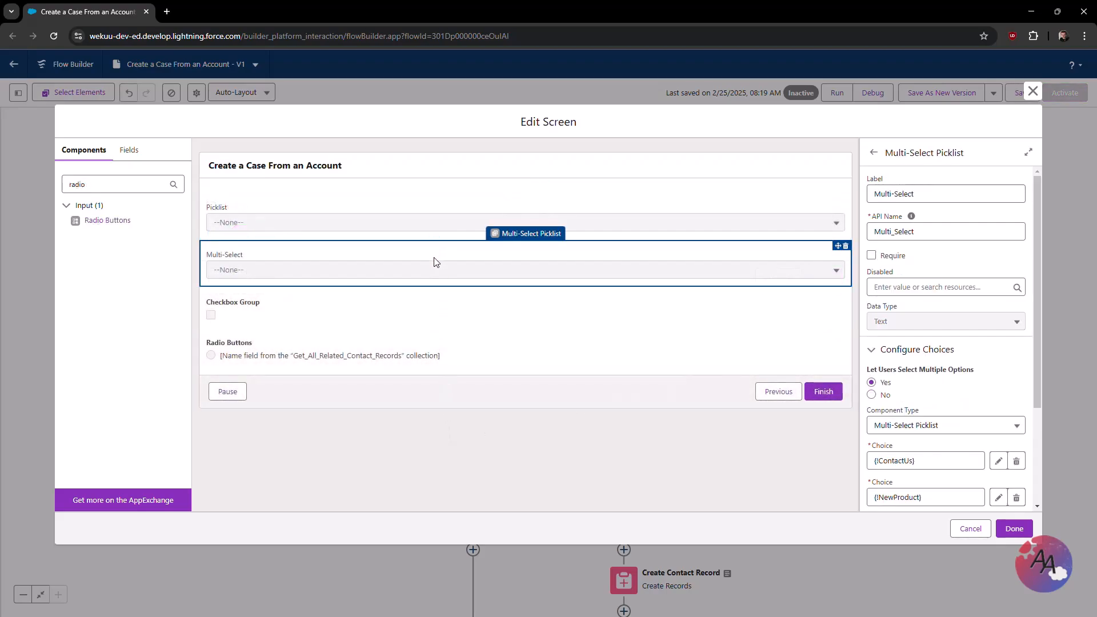
click(434, 311)
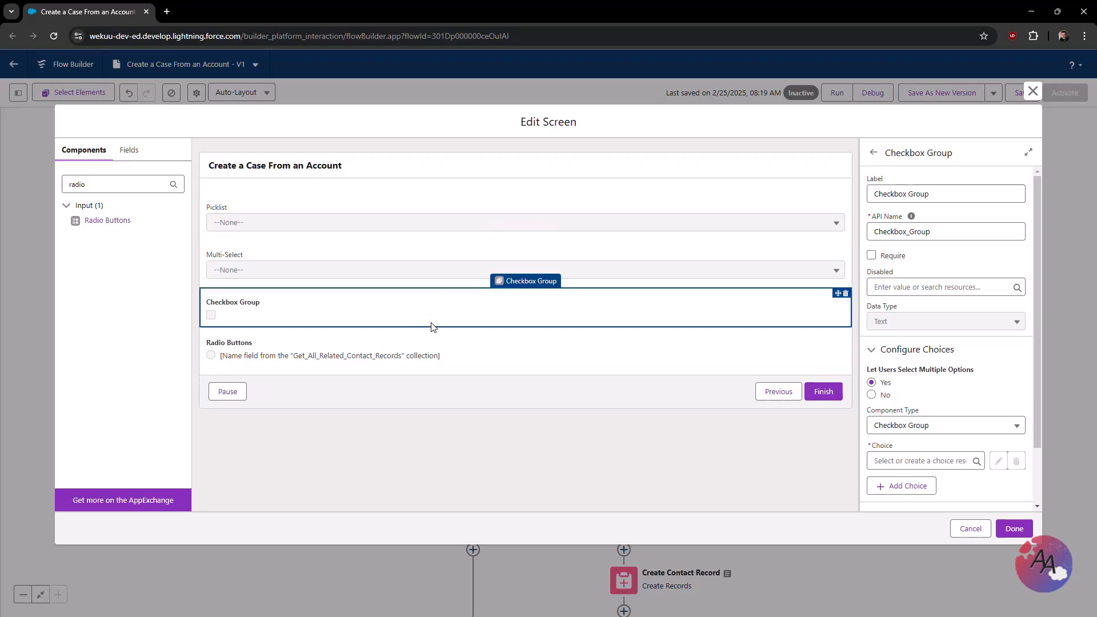
click(432, 353)
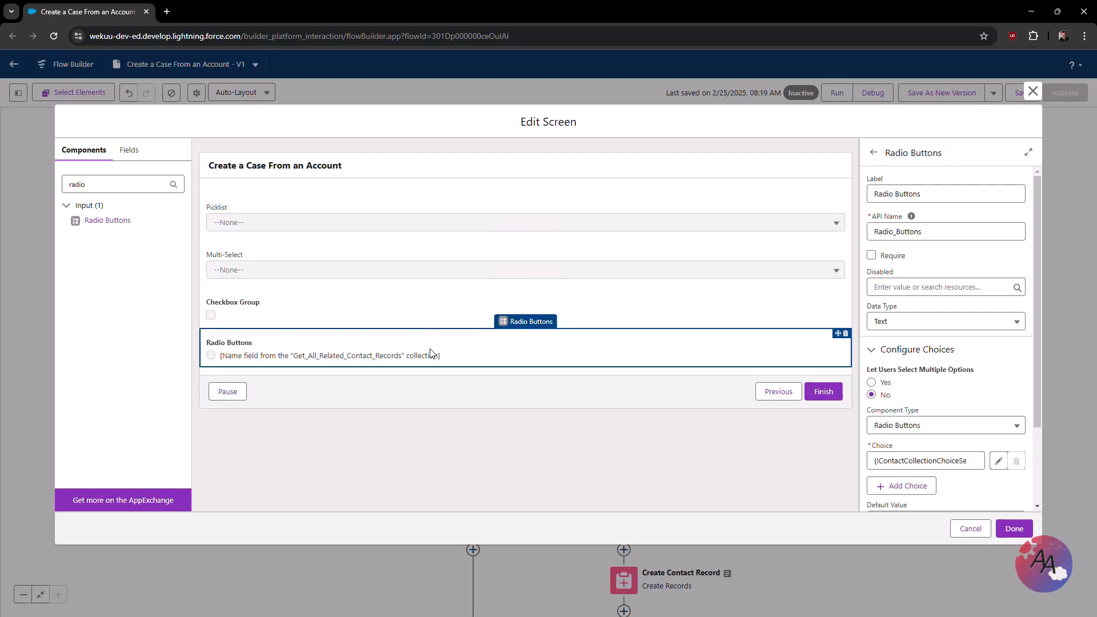
Step: Limit the Checkbox Group component to a single selection and change its component type to Radio Buttons
click(420, 322)
drag(1036, 363, 1038, 415)
click(872, 328)
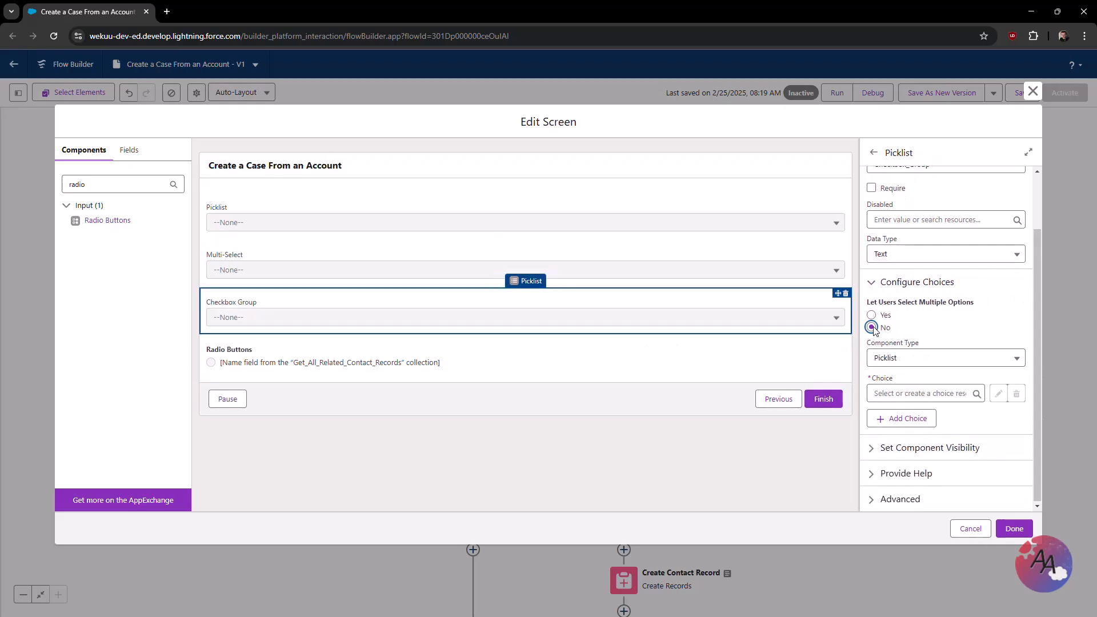
click(895, 358)
click(903, 401)
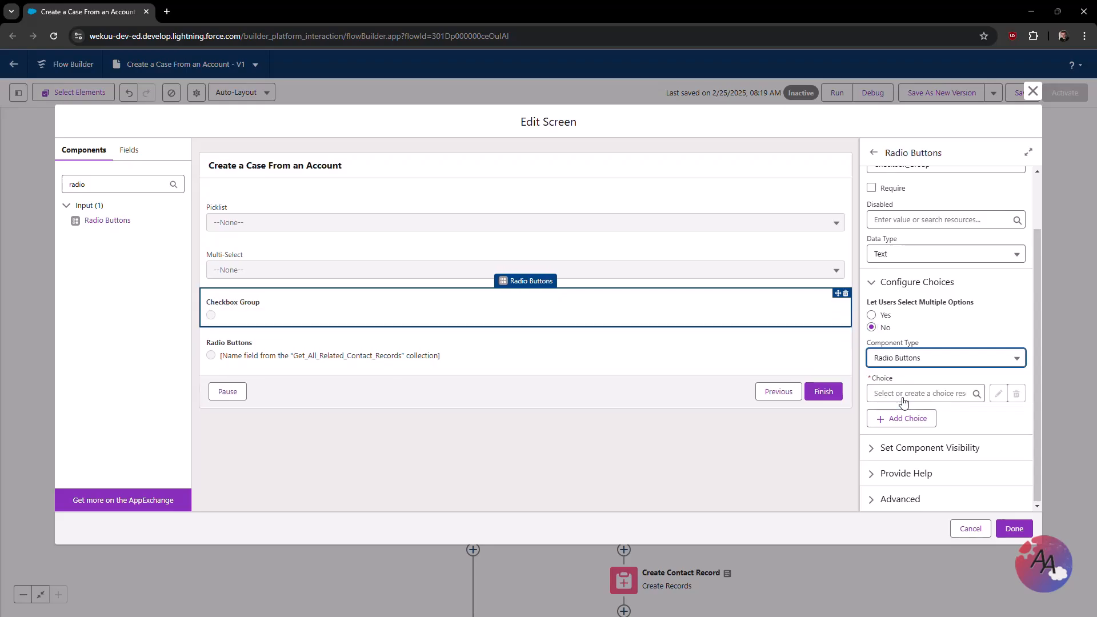
click(954, 329)
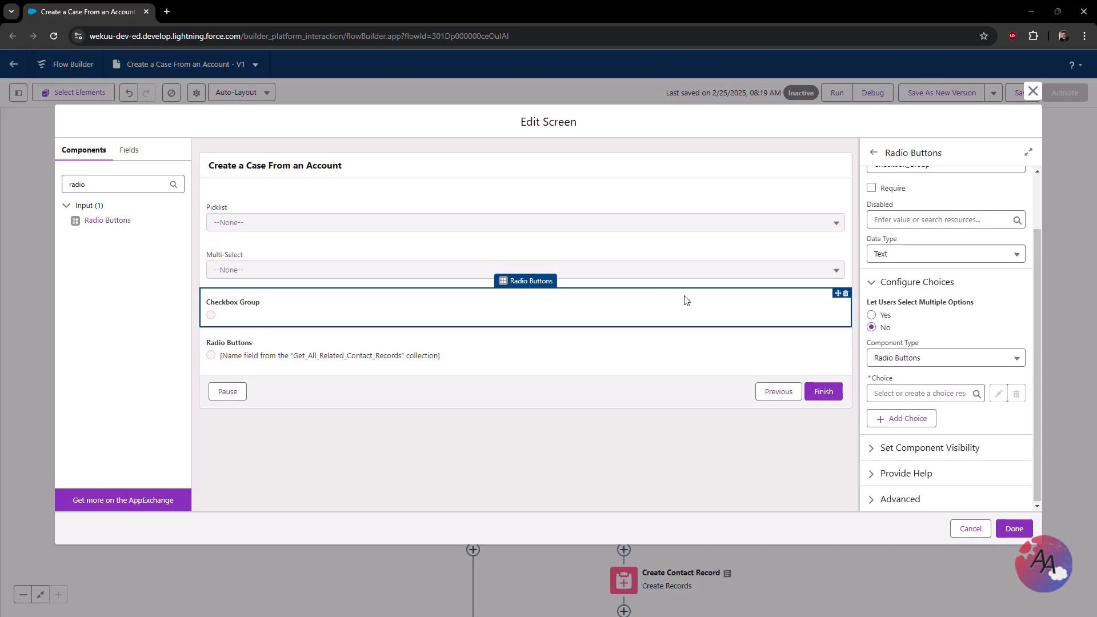
Step: Review the Picklist component's choice settings and add AskanExpert as a third choice of the Multi-Select component
click(423, 224)
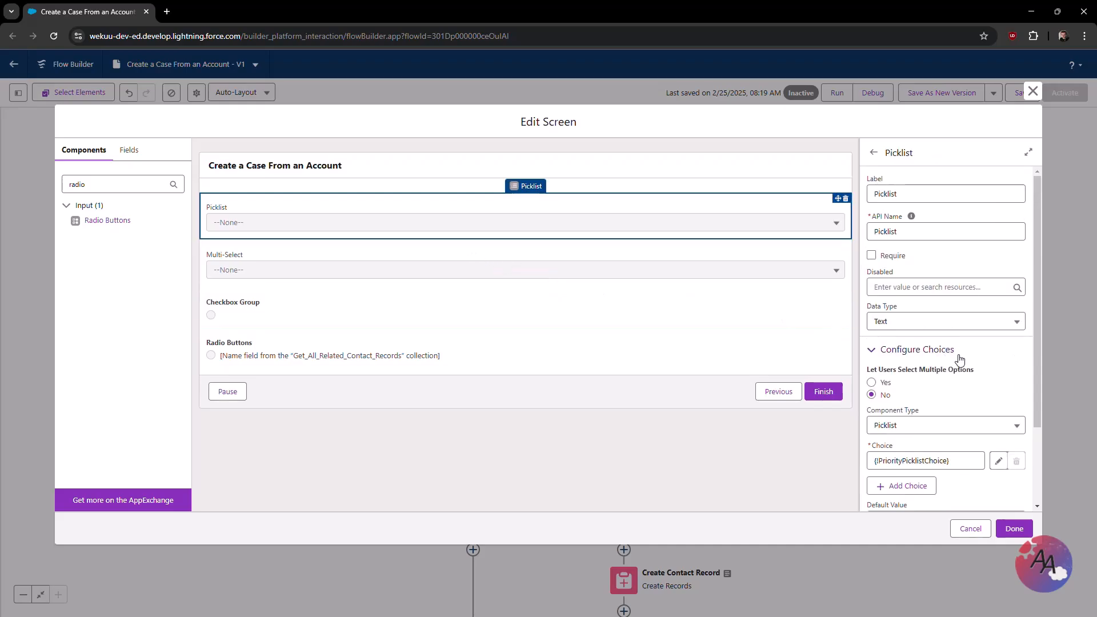
scroll(962, 366, down, 2)
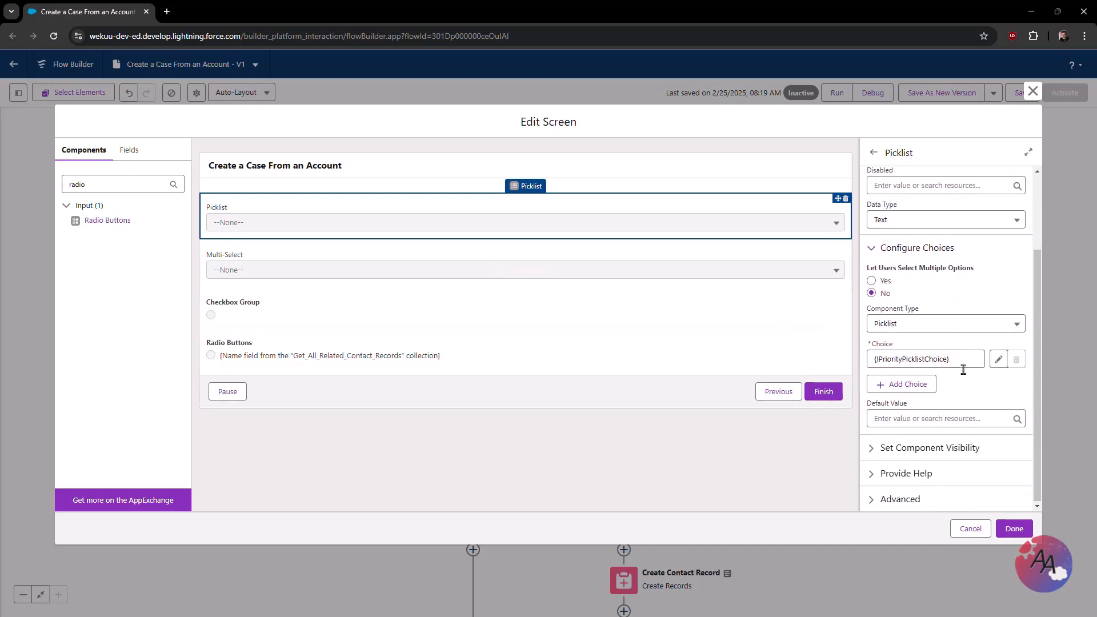
click(637, 266)
scroll(951, 367, down, 4)
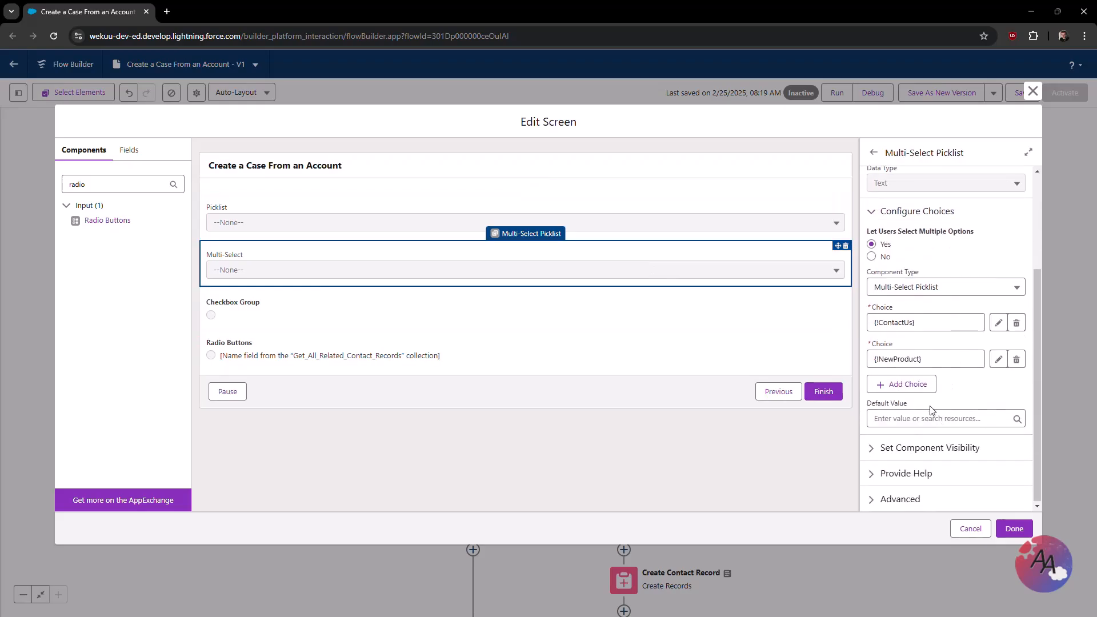
click(918, 392)
click(912, 396)
text(a)
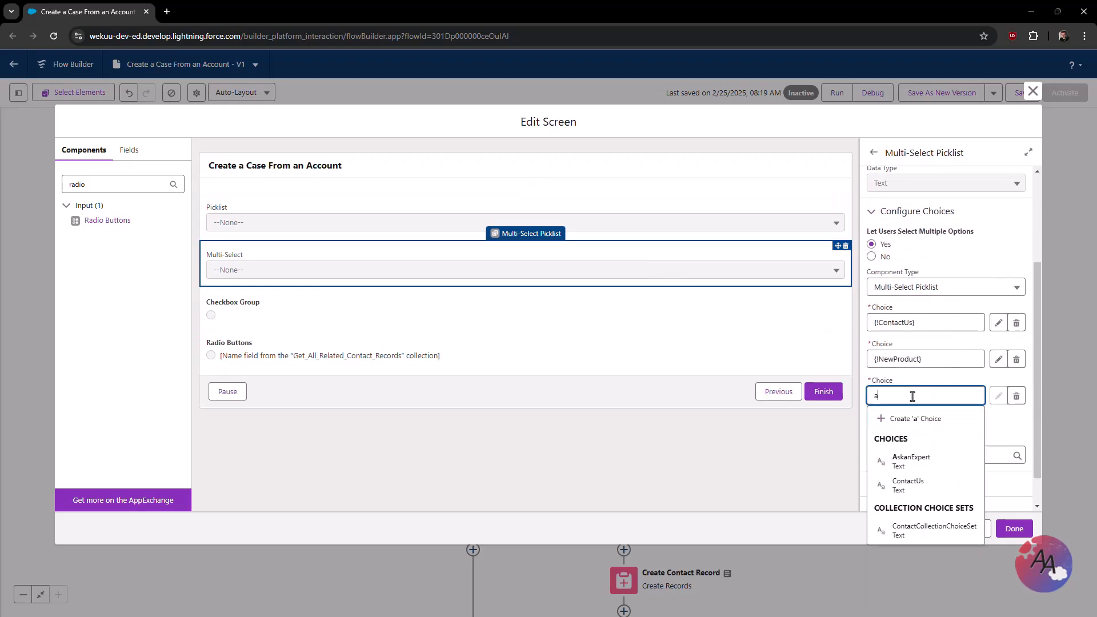
text(sk)
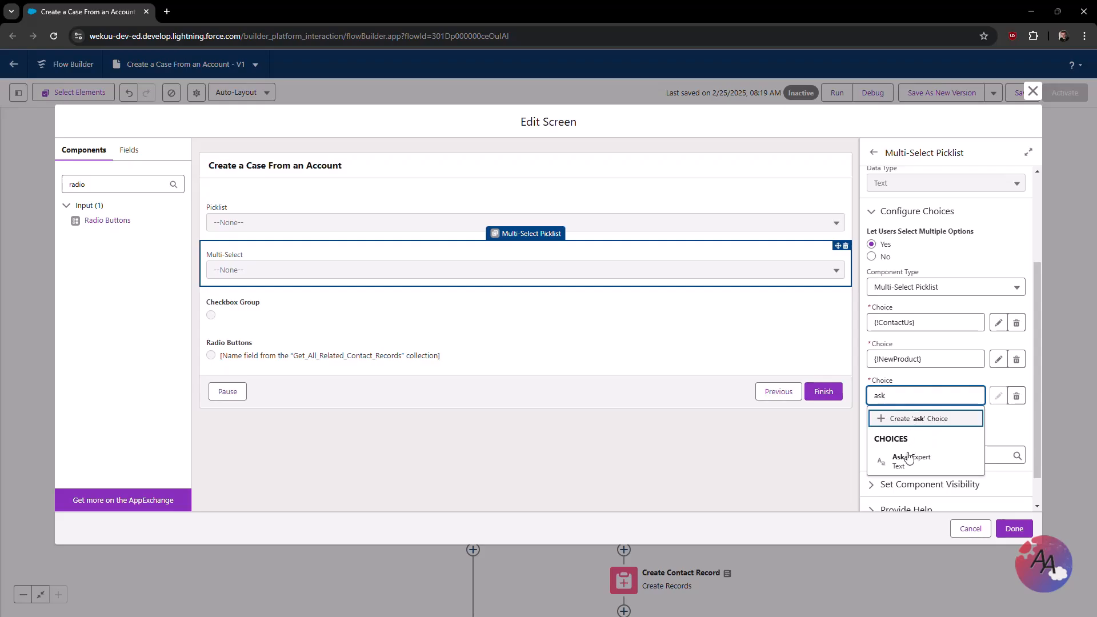
click(909, 459)
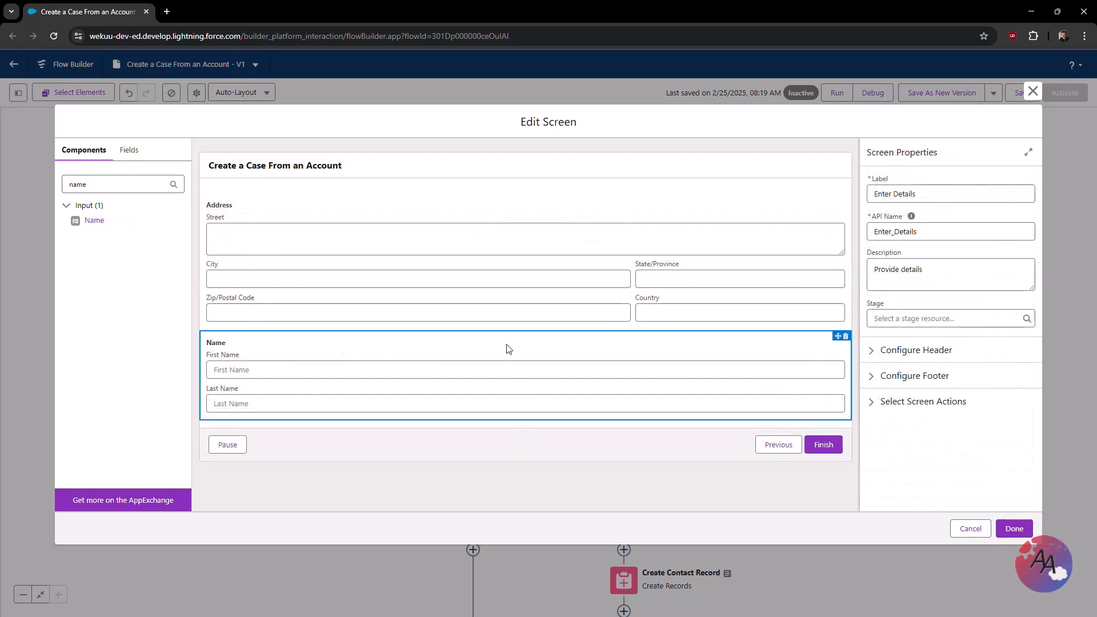
Step: Review the Address component's properties and add middleName to the fields displayed by the Name component
click(497, 298)
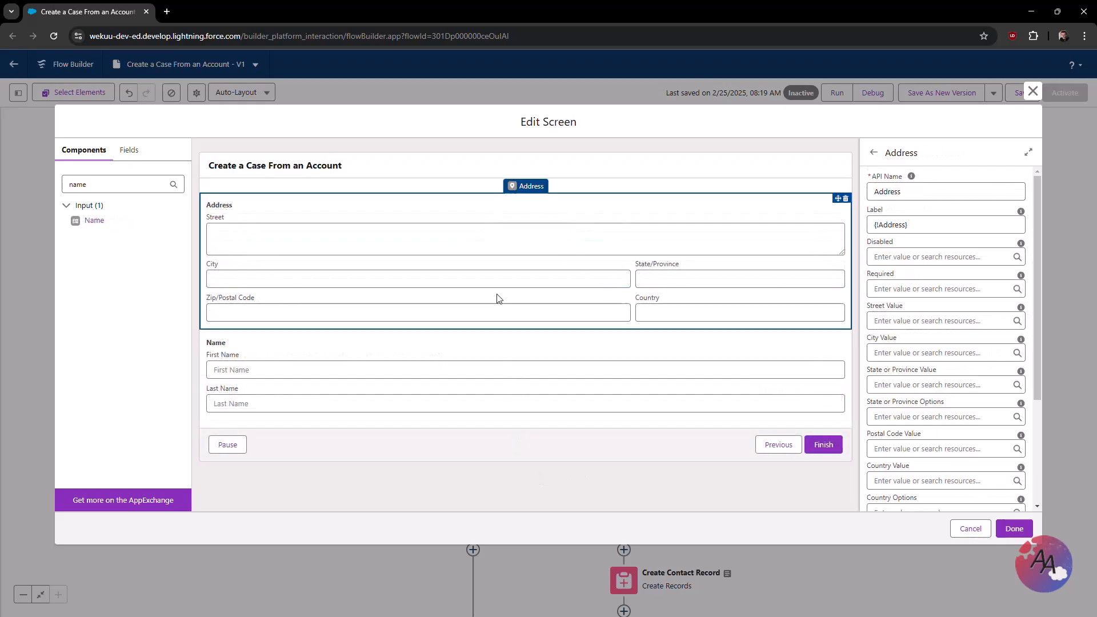
click(502, 382)
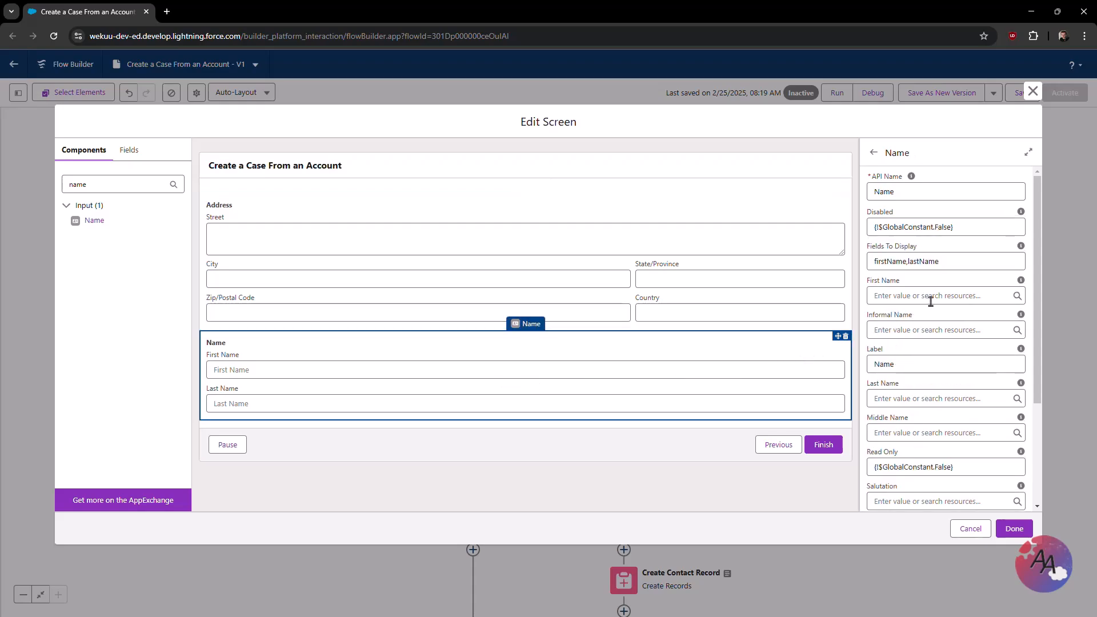
click(957, 266)
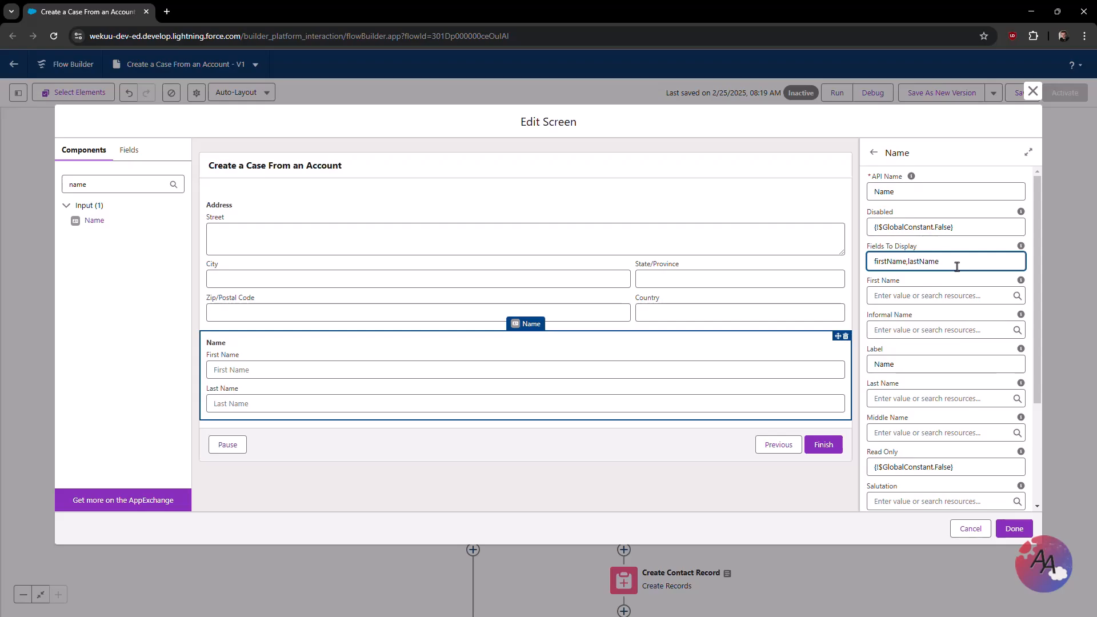
text(,middleName)
key(shift+Tab)
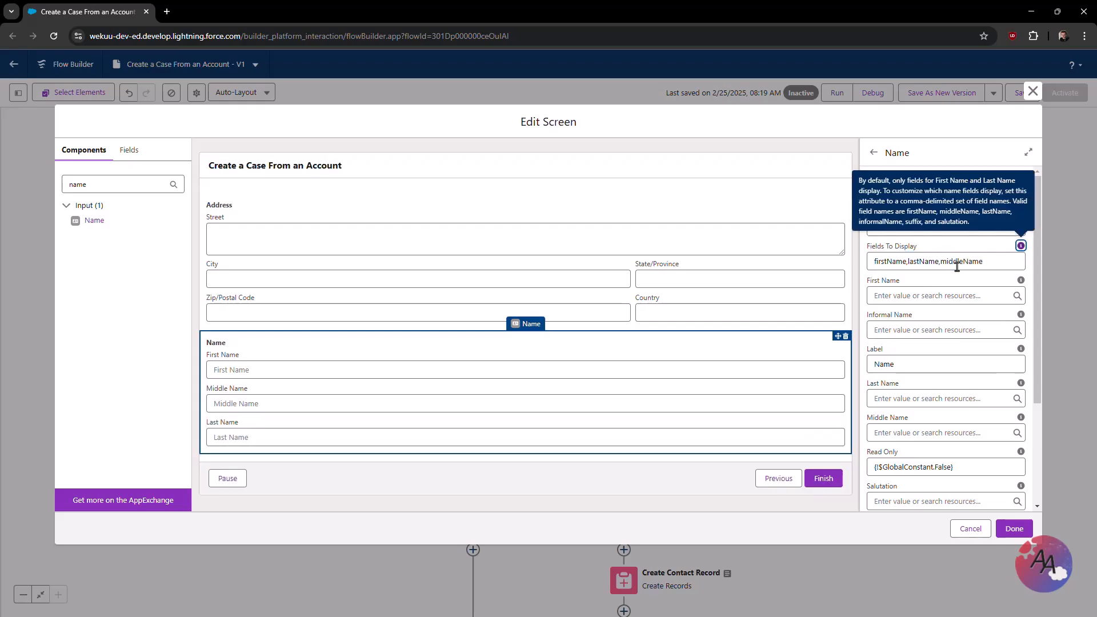
click(914, 280)
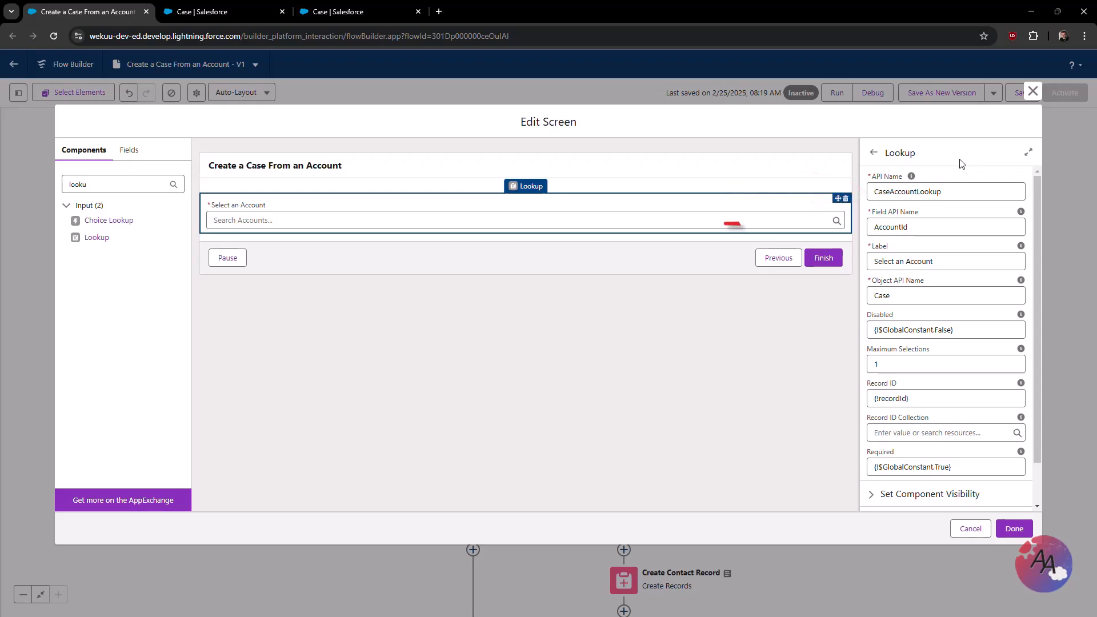
Step: Check the account lookup's field name and the Case object's API name in Object Manager, returning to the flow after each check
click(224, 12)
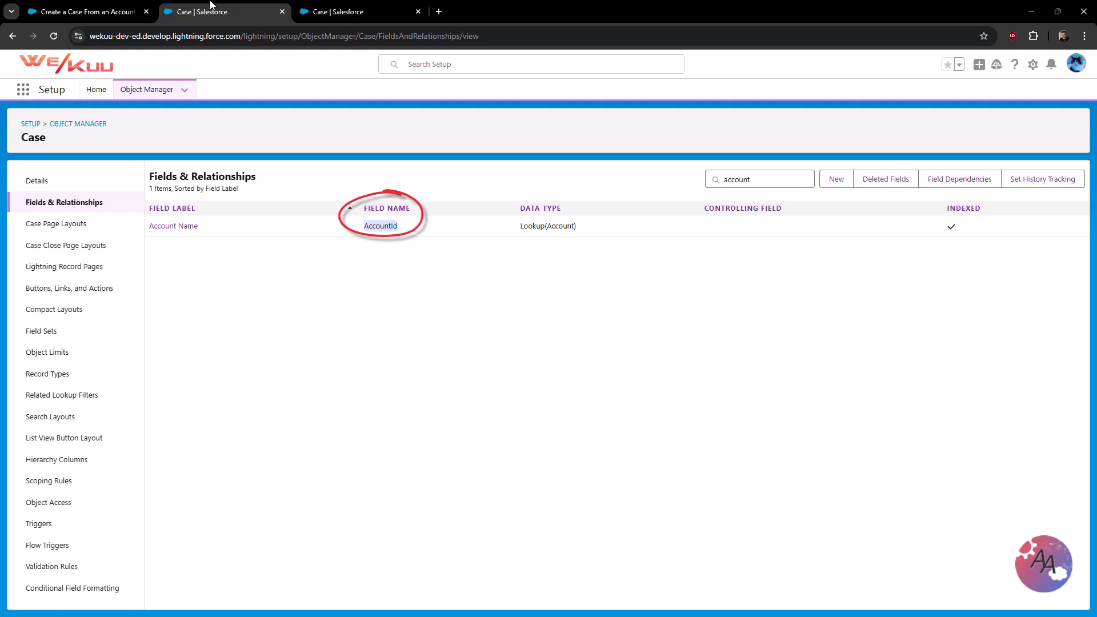
click(120, 9)
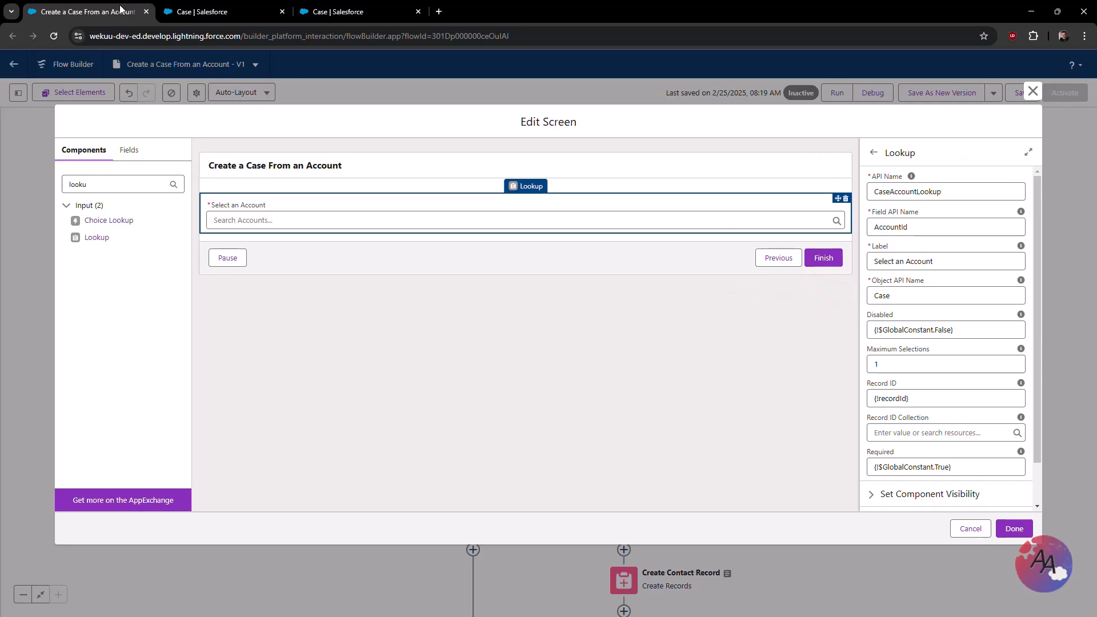
click(313, 12)
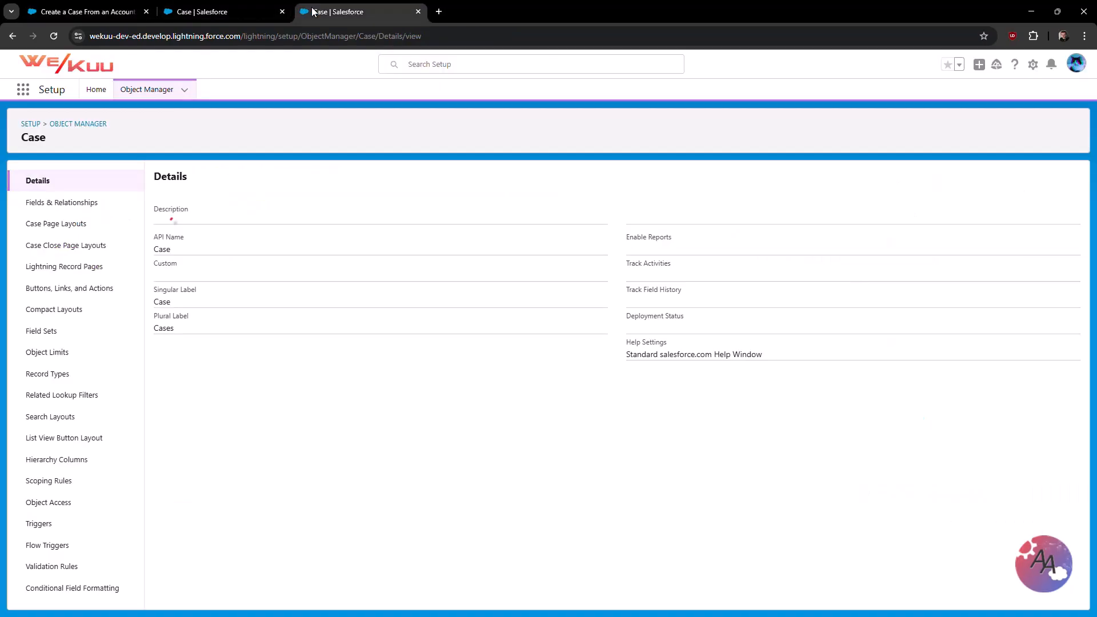
click(72, 8)
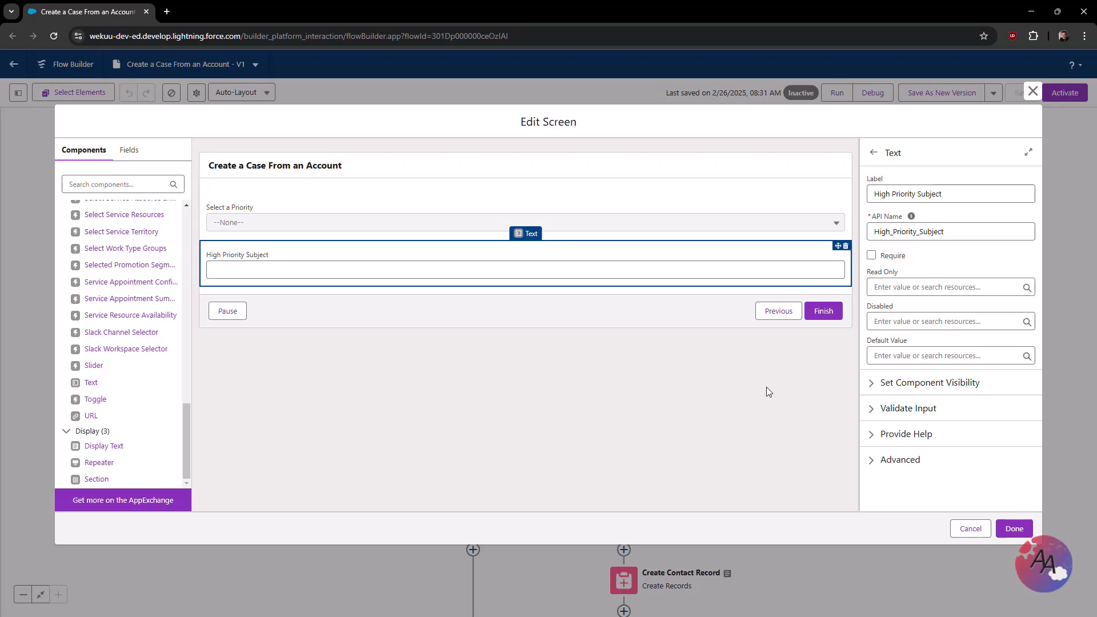
Step: Display the High Priority Subject component only when all conditions are met, with the condition Select_a_Priority Equals High
click(871, 383)
click(902, 418)
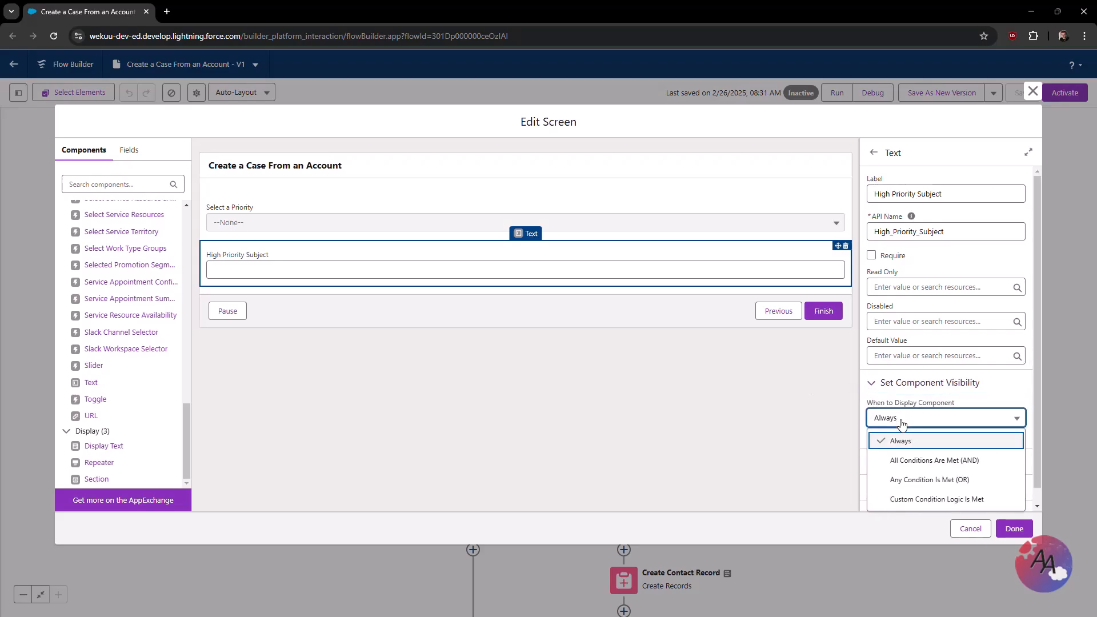
click(908, 457)
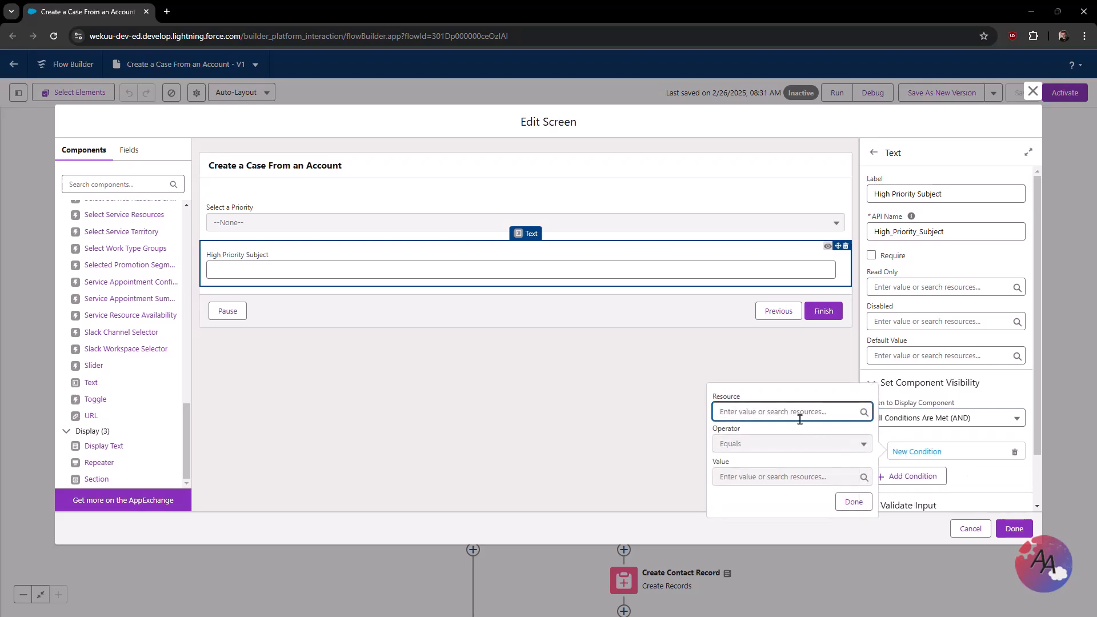
text(pric)
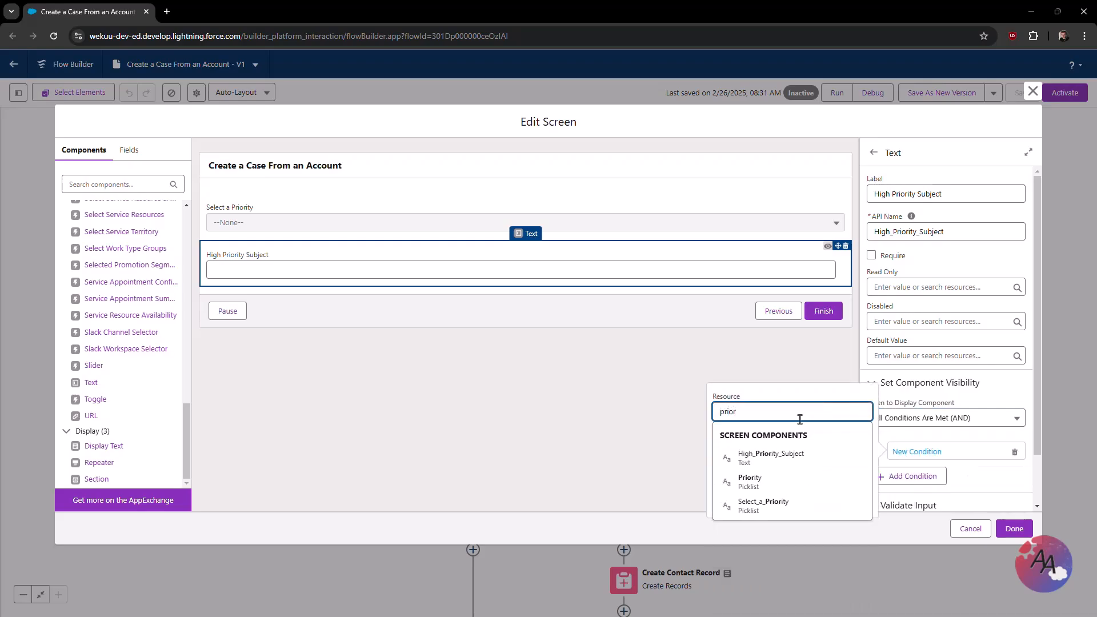
click(781, 507)
click(779, 484)
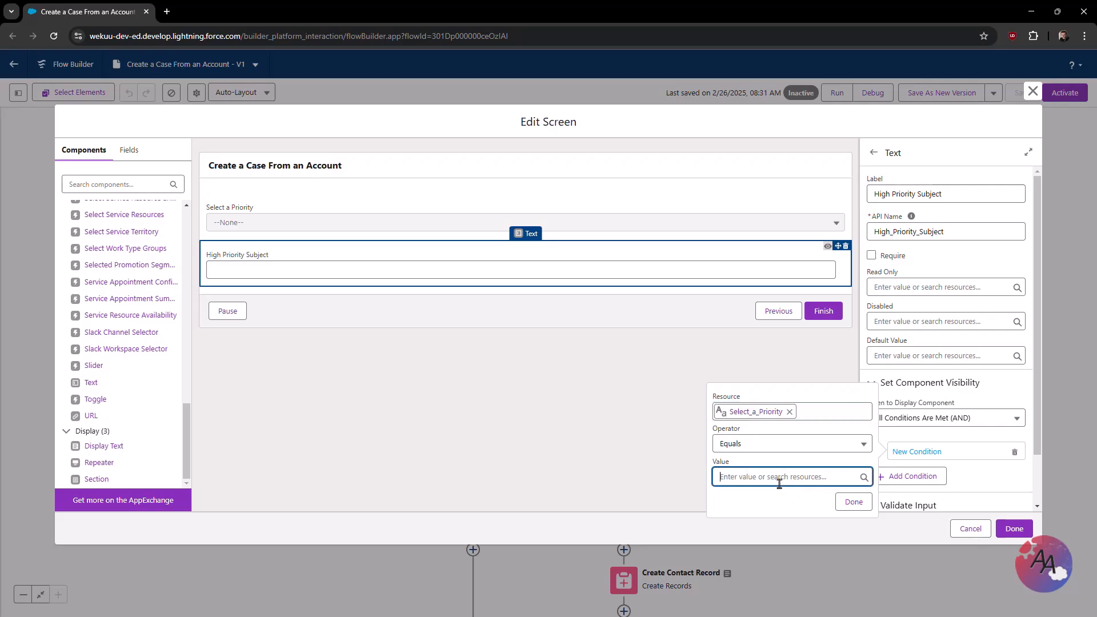
text(High)
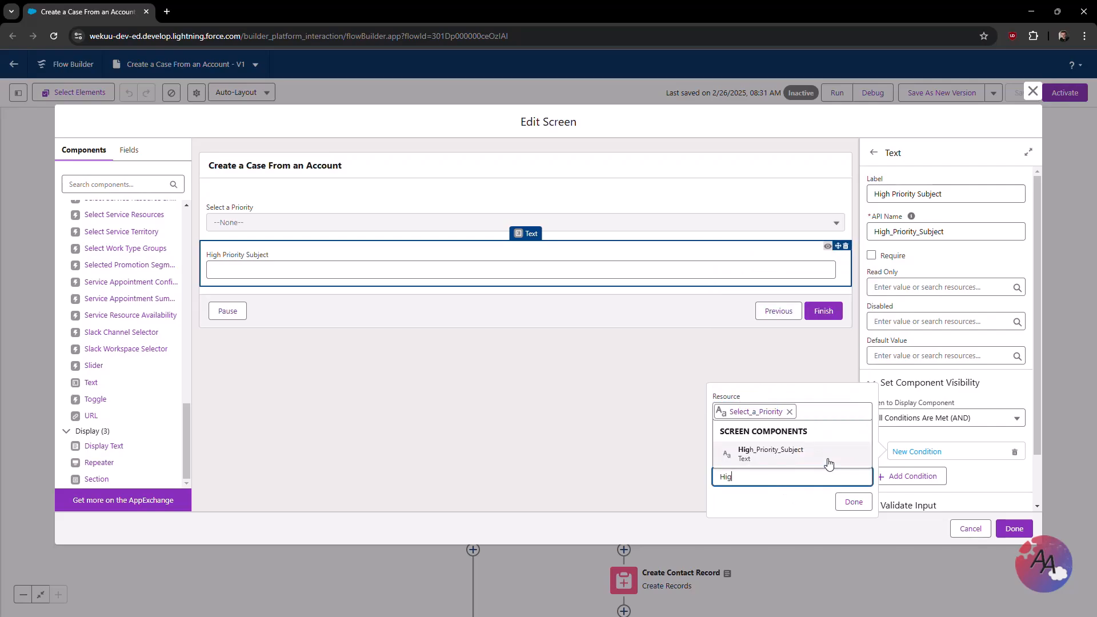
click(853, 502)
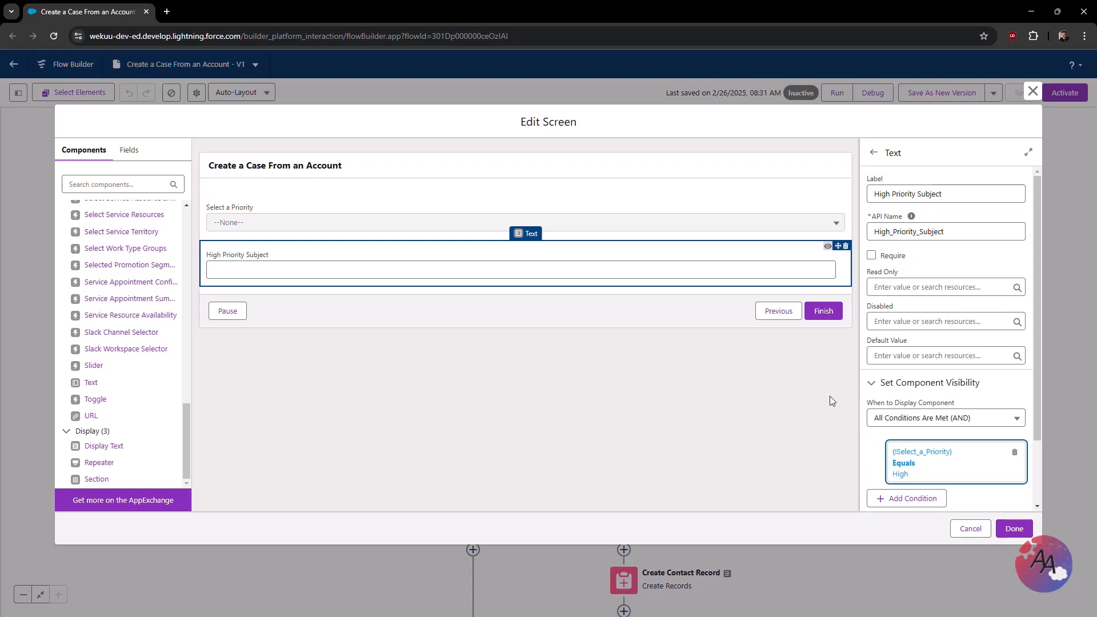
Step: Validate the High Priority Subject input with the formula {!High_Priority_Subject}="123" and the error message "Please type 123"
scroll(914, 426, down, 3)
click(875, 451)
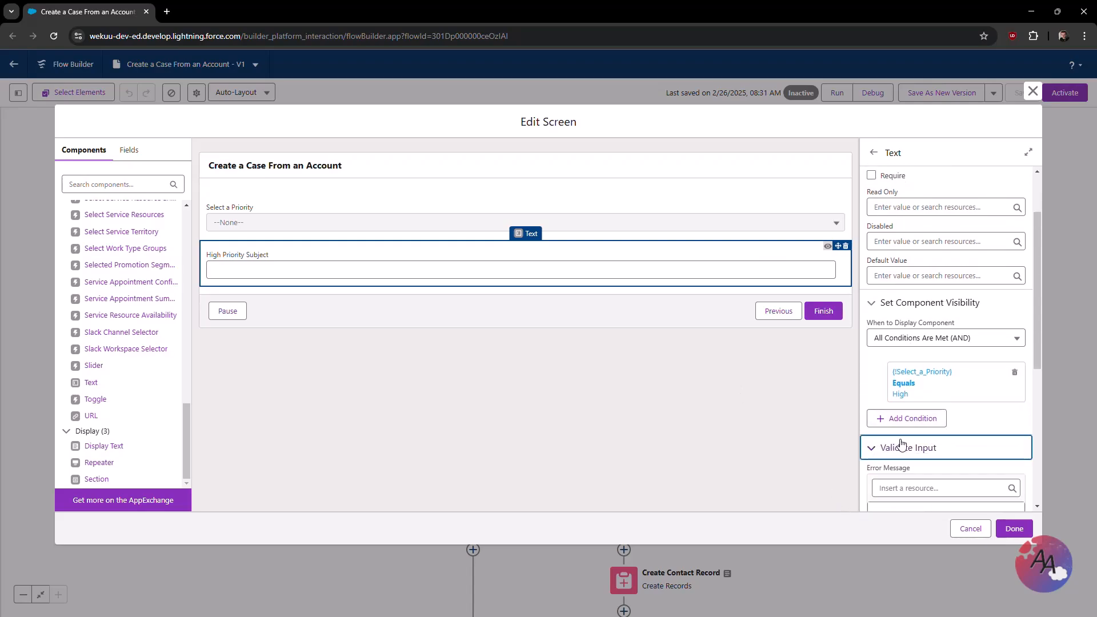
scroll(902, 448, down, 5)
click(891, 399)
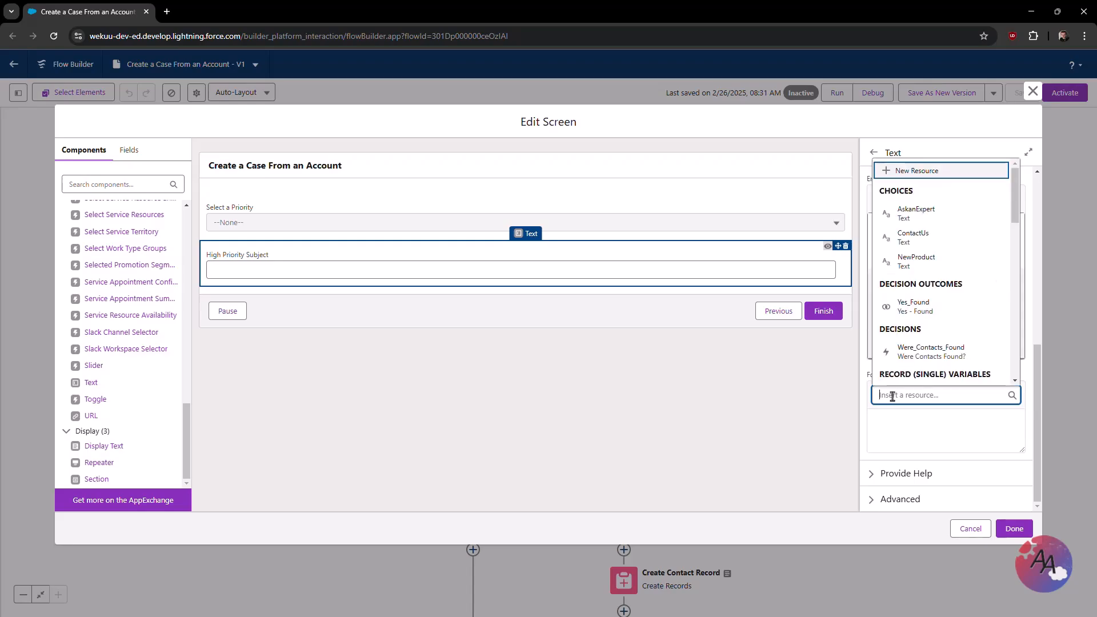
text(high)
click(930, 371)
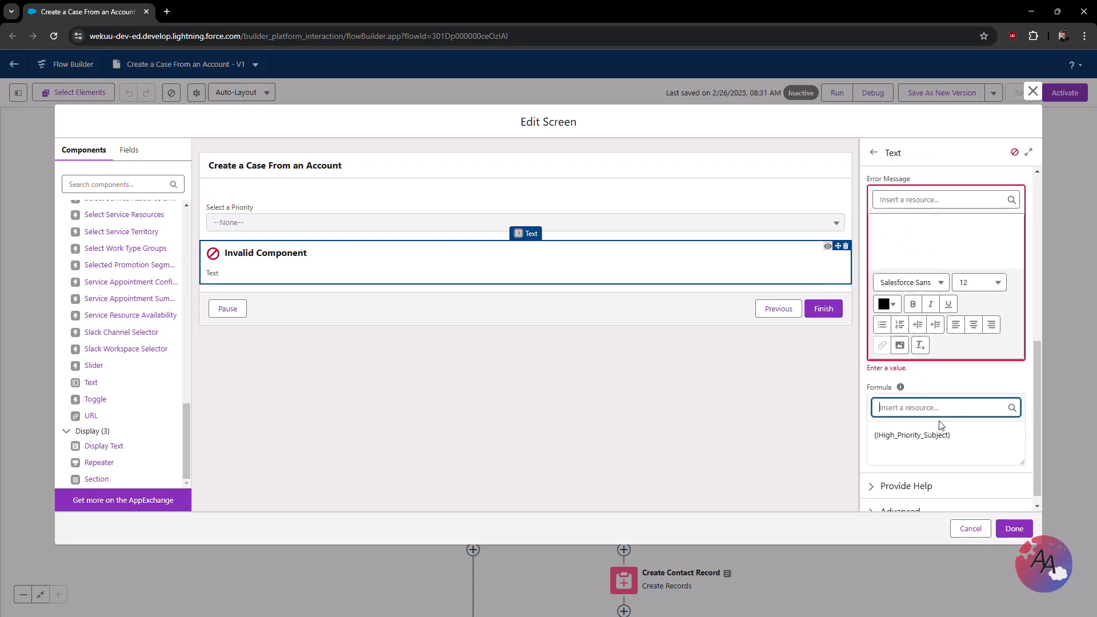
click(964, 438)
text(="123)
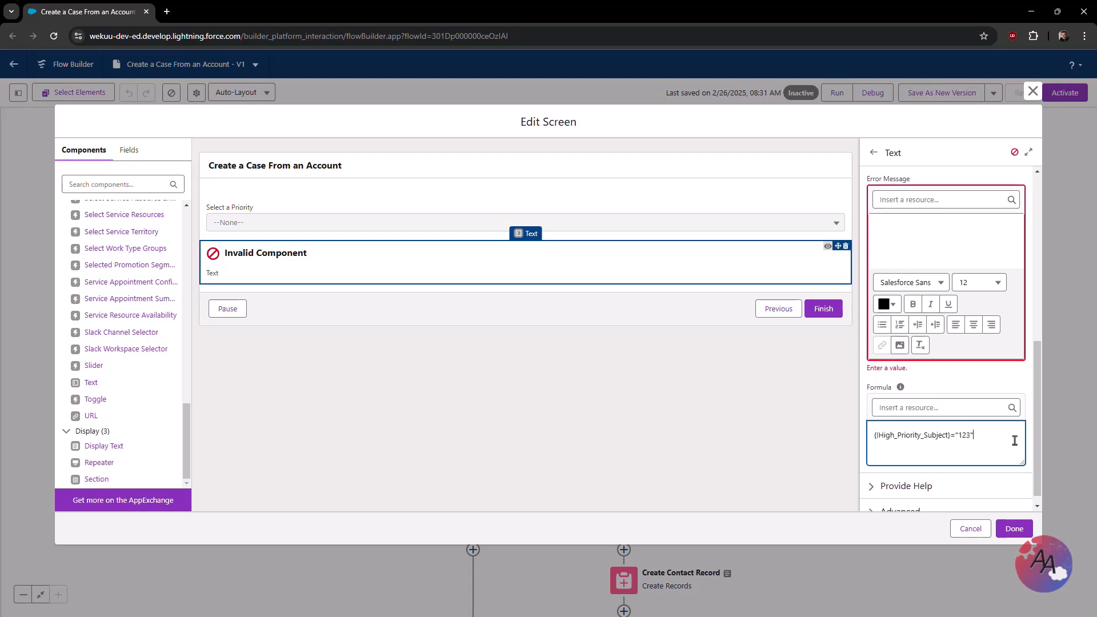
click(922, 238)
text(Plea)
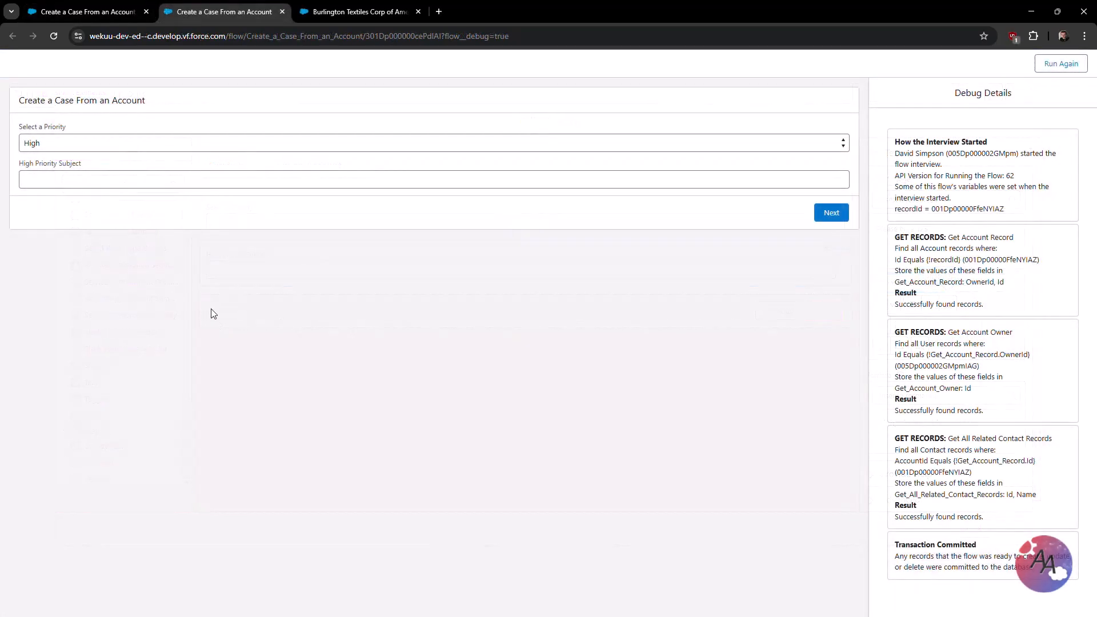
Step: Test the validation in the debug run by submitting High Priority Subject as 124 and again as 123
click(146, 183)
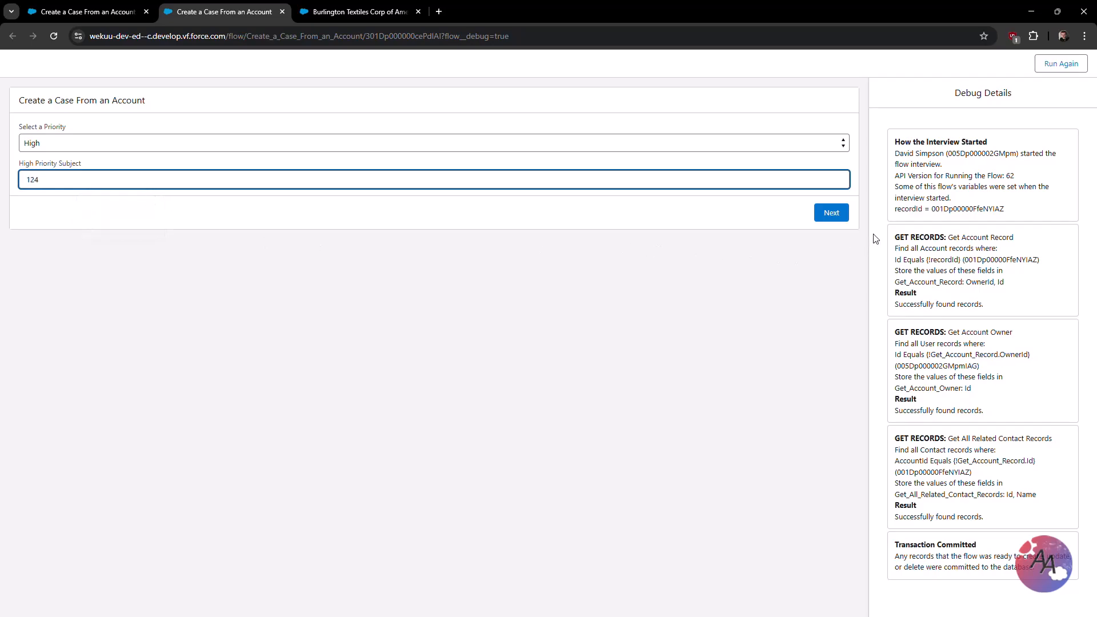
click(834, 215)
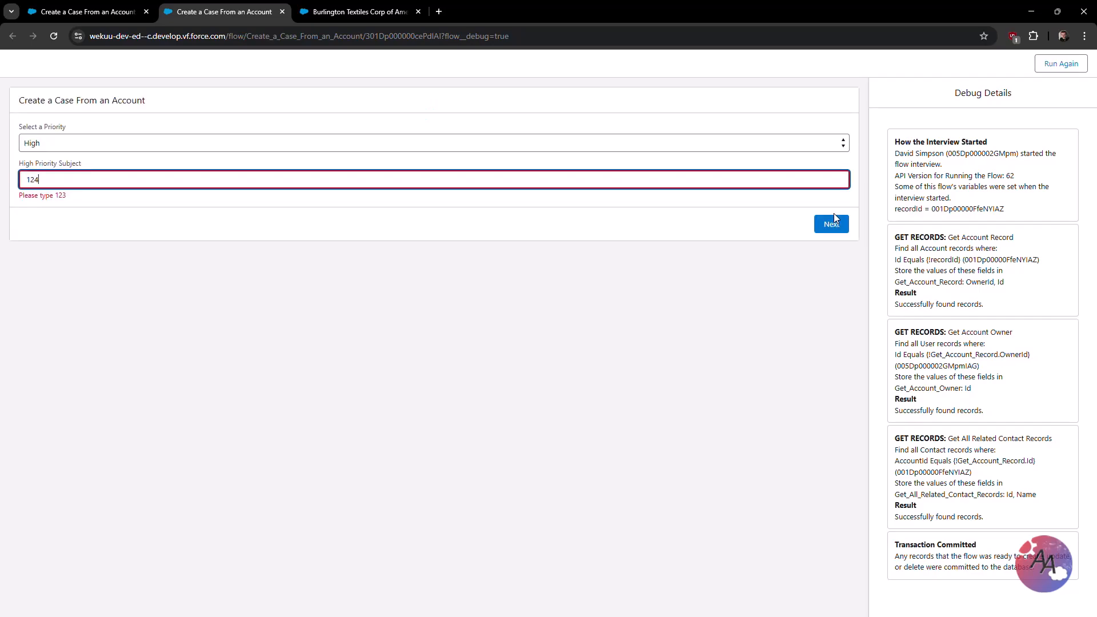
key(BackSpace)
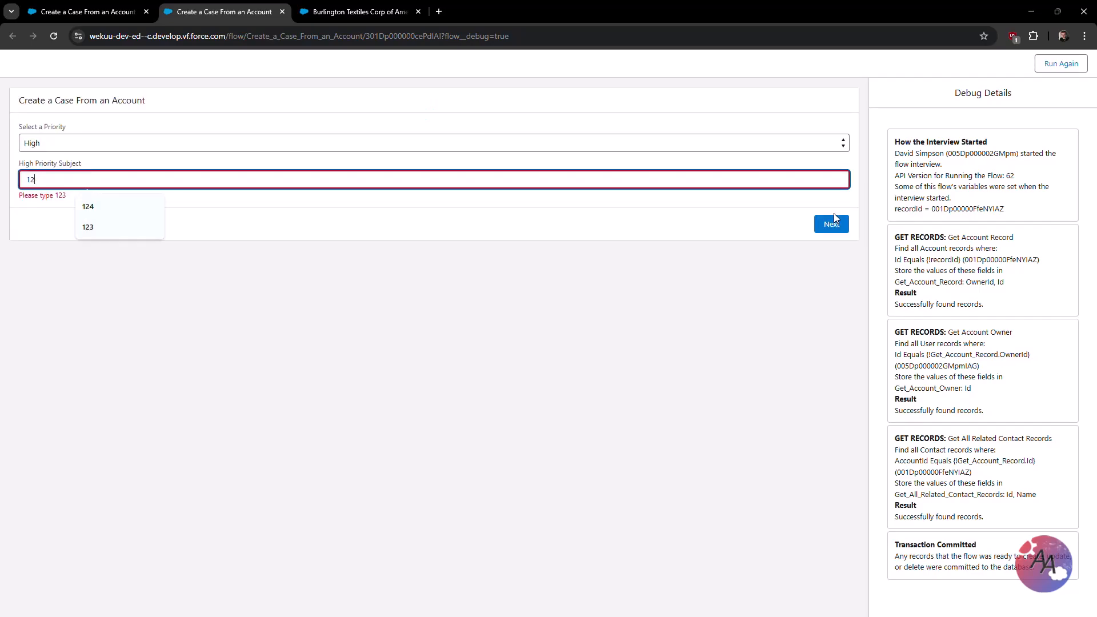
text(3)
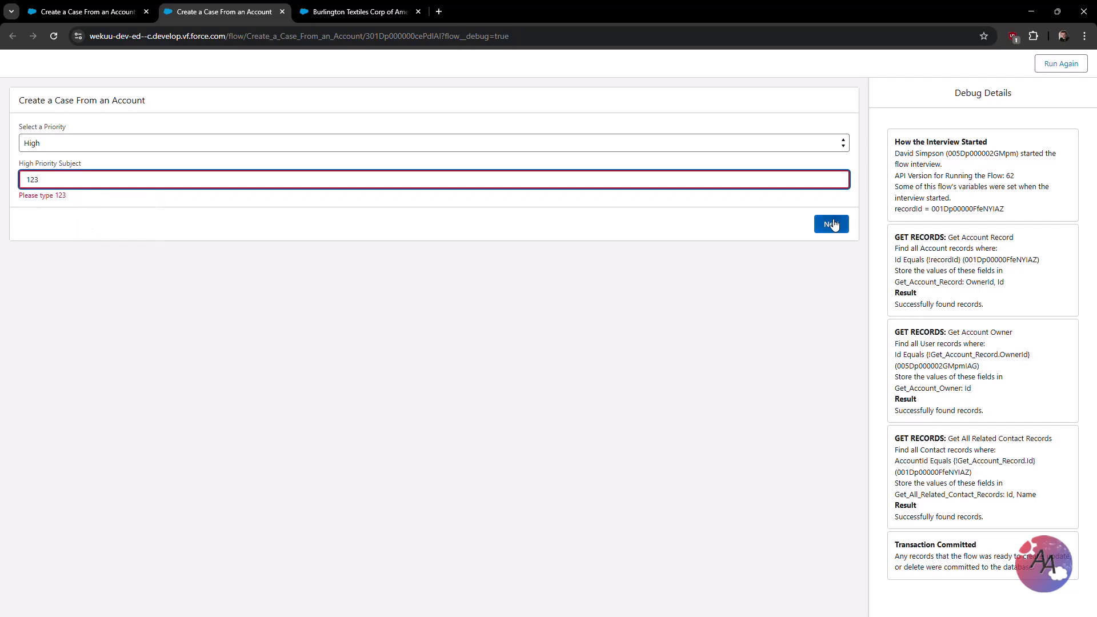
click(832, 225)
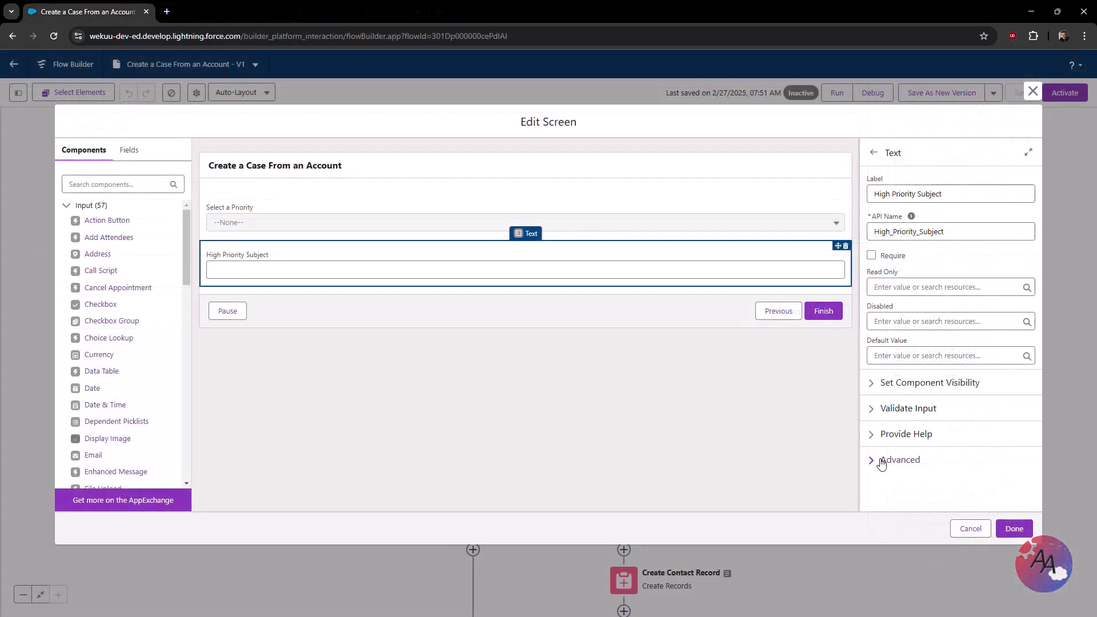
Step: Provide the help text "Please enter a subject" for the High Priority Subject component
click(877, 434)
scroll(896, 492, down, 2)
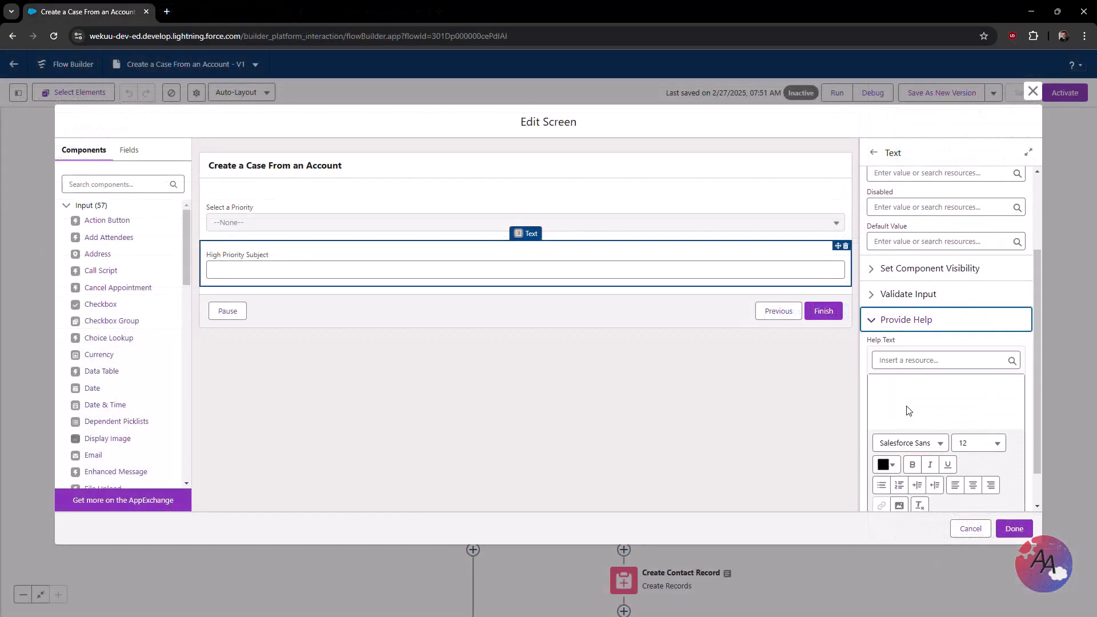
click(907, 407)
text(Please enter a subject)
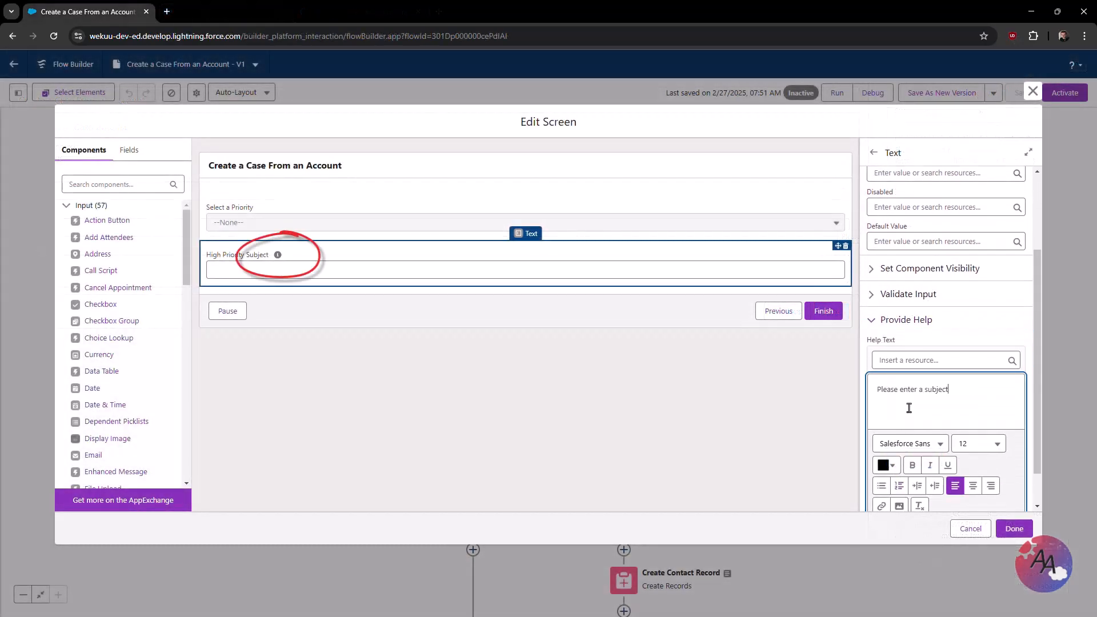
scroll(908, 407, down, 1)
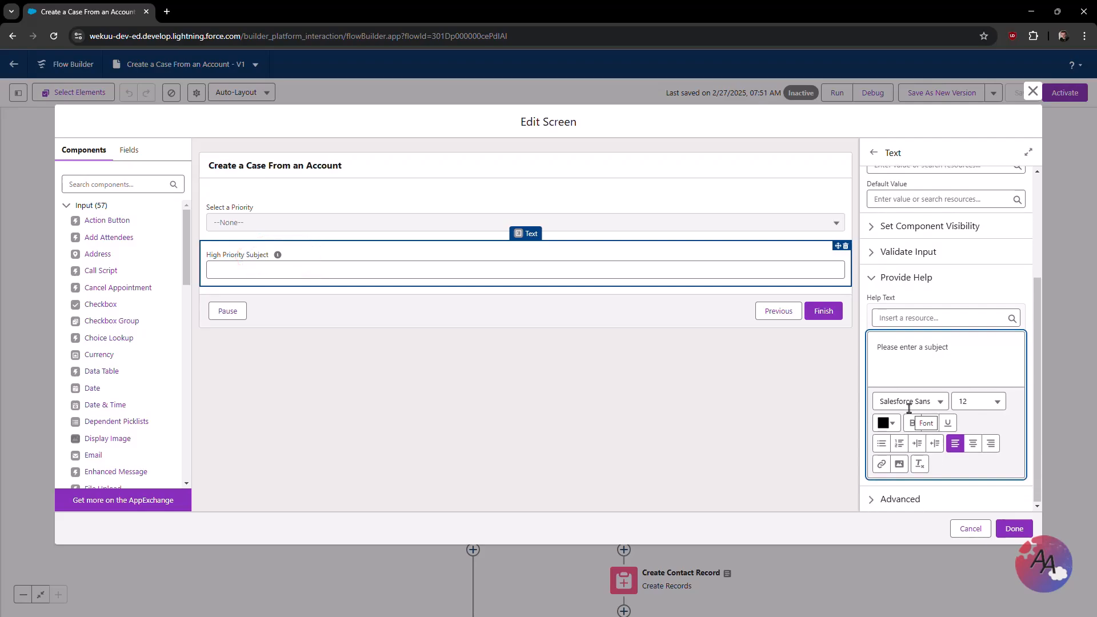
click(1014, 304)
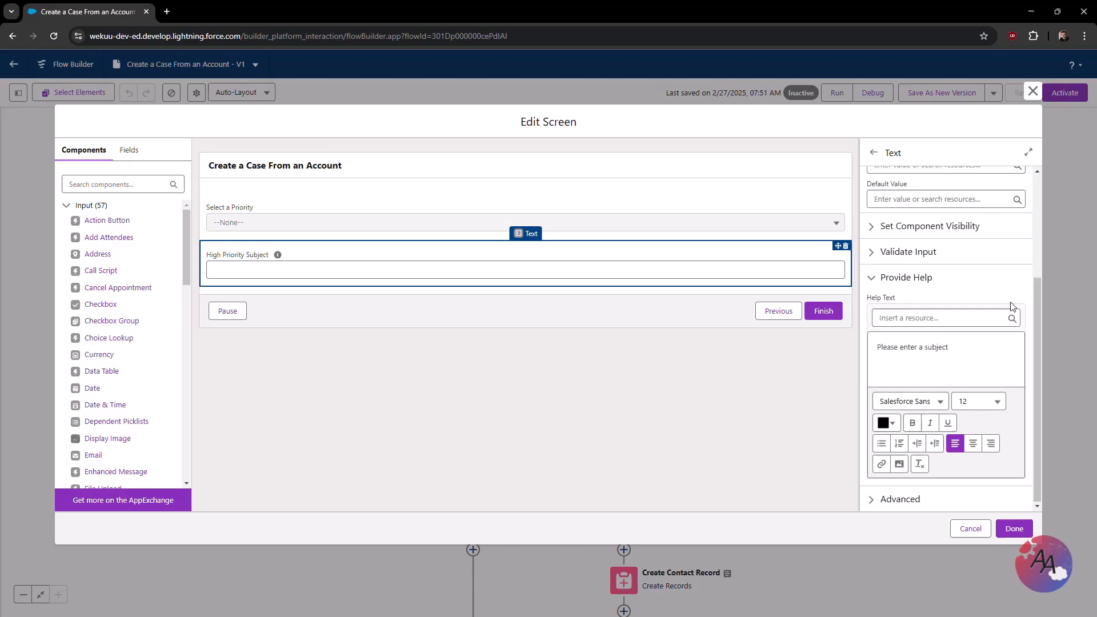
click(871, 283)
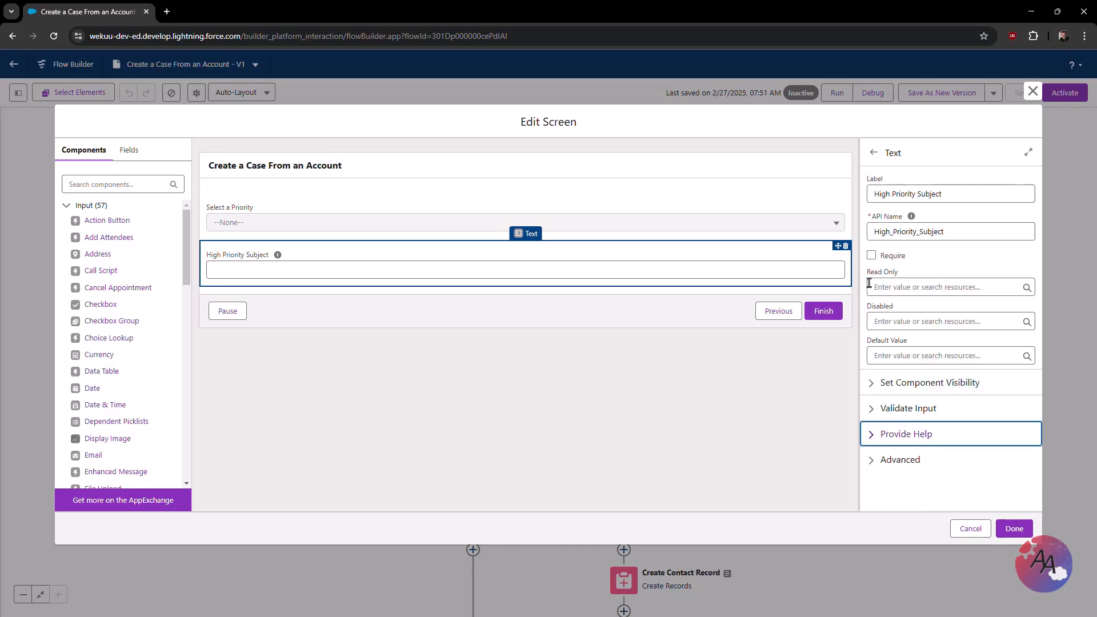
Step: Set High Priority Subject's revisited screen values to refresh inputs to incorporate changes elsewhere in the flow
click(870, 464)
scroll(870, 466, down, 1)
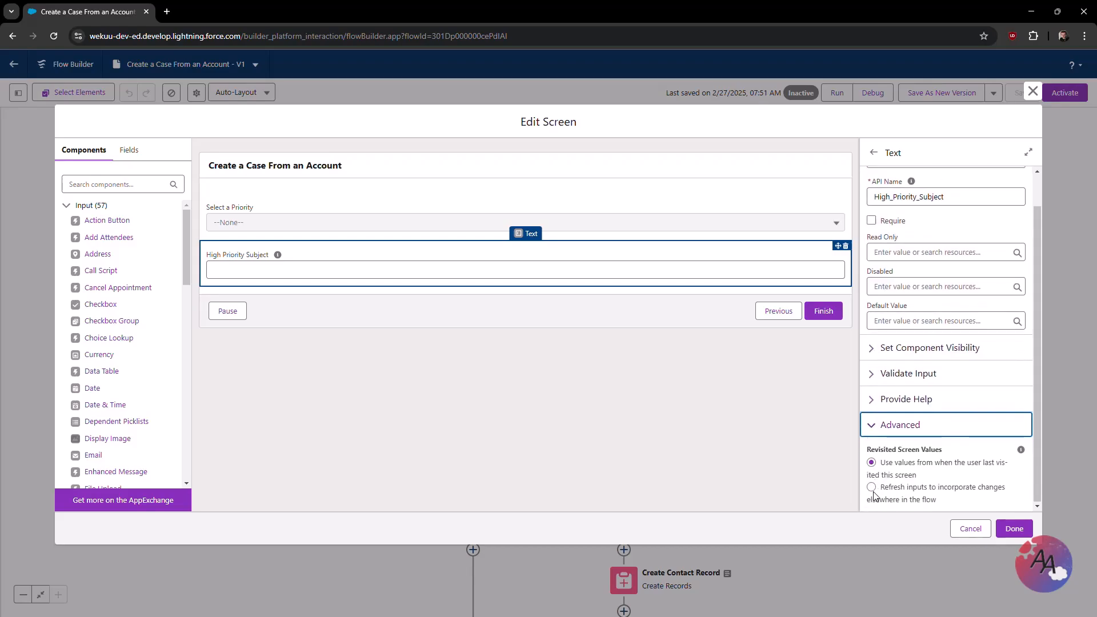
click(871, 488)
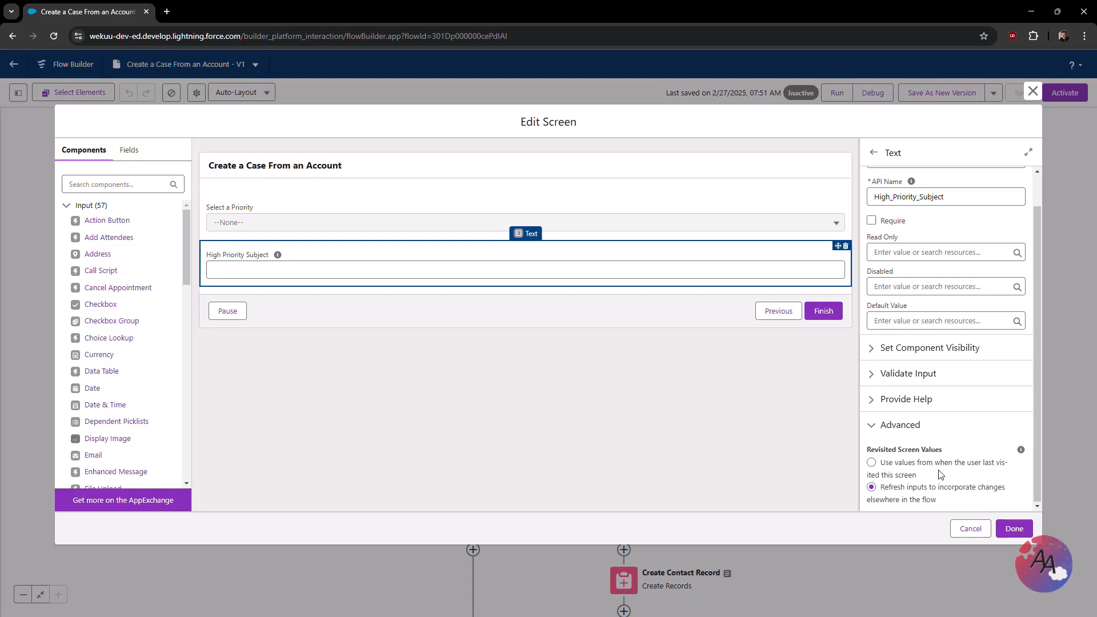
click(283, 349)
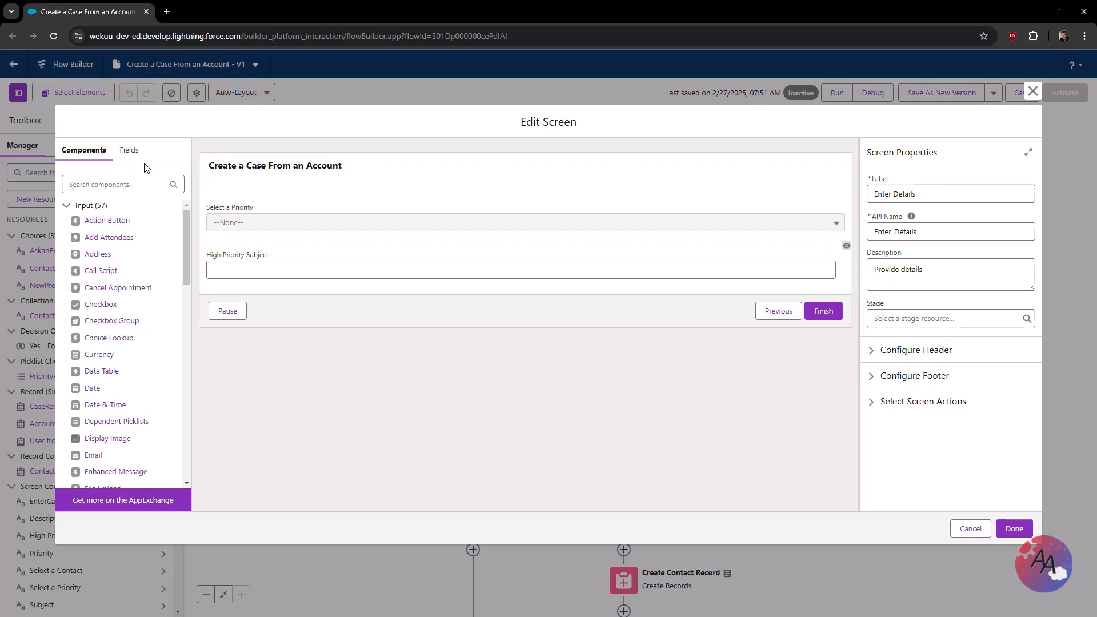
Step: Choose CaseRecordVariable as the record variable and place its Account ID field on the Enter Details screen, above Select a Priority
click(132, 151)
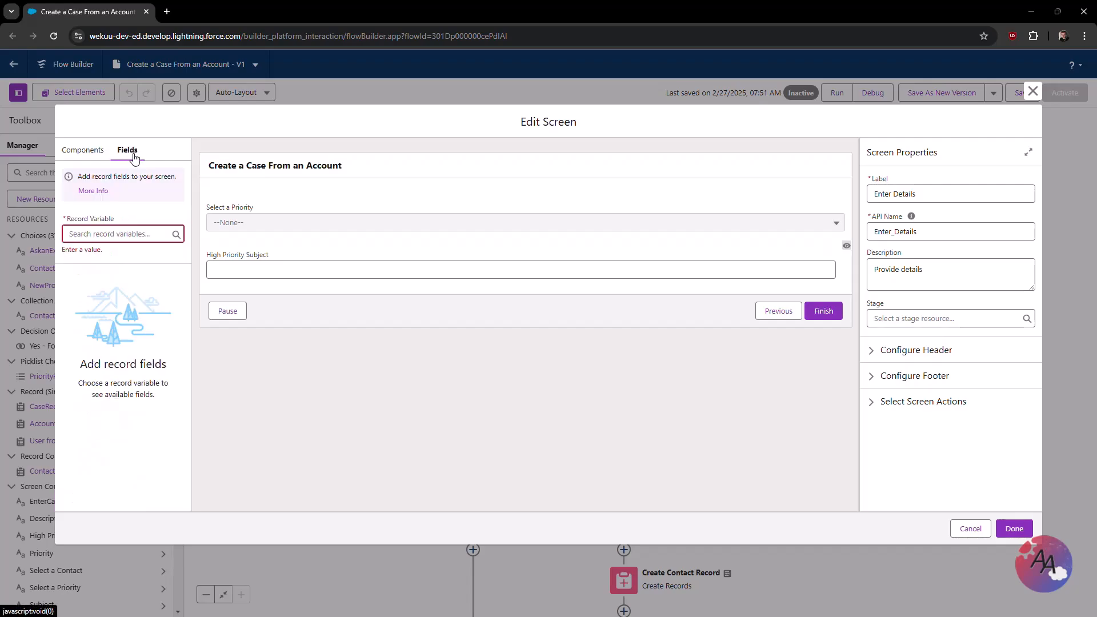
click(126, 233)
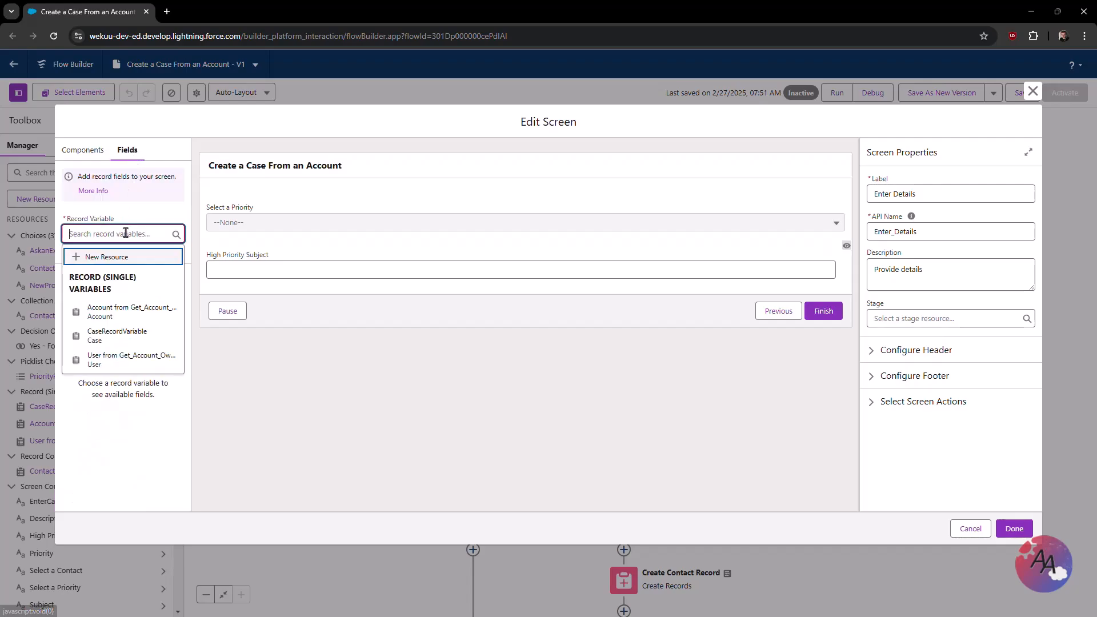
text(case)
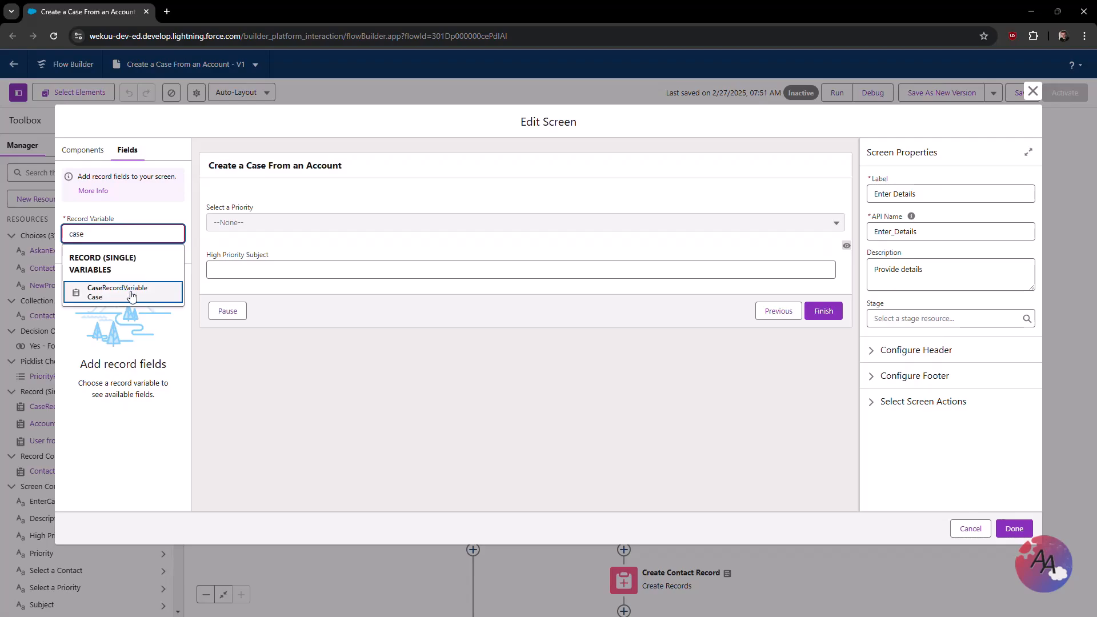
click(131, 295)
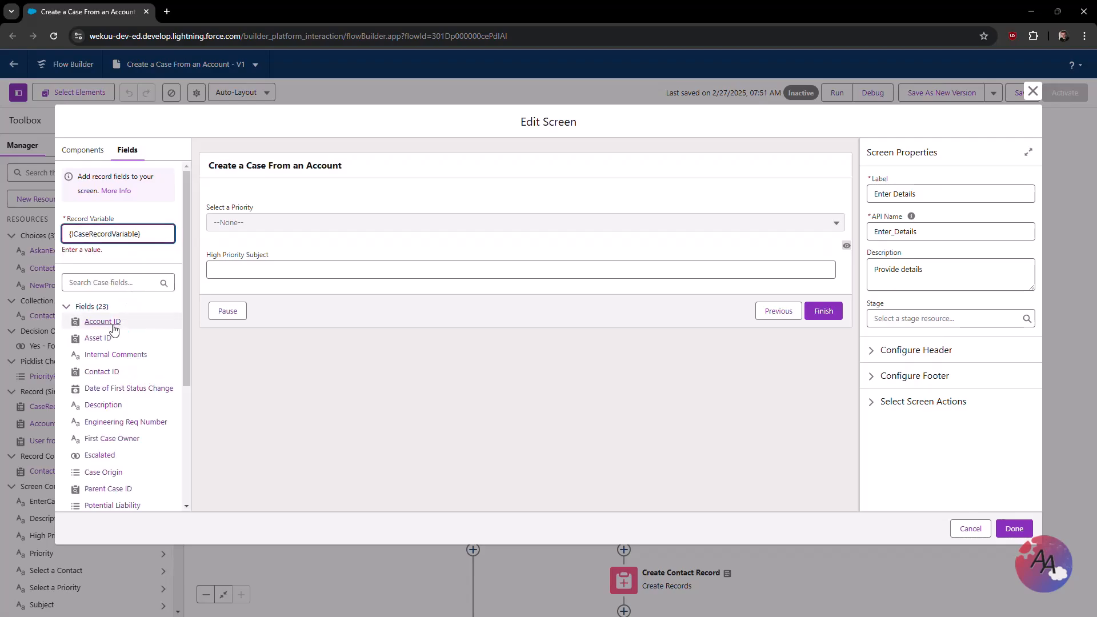
drag(113, 330, 350, 198)
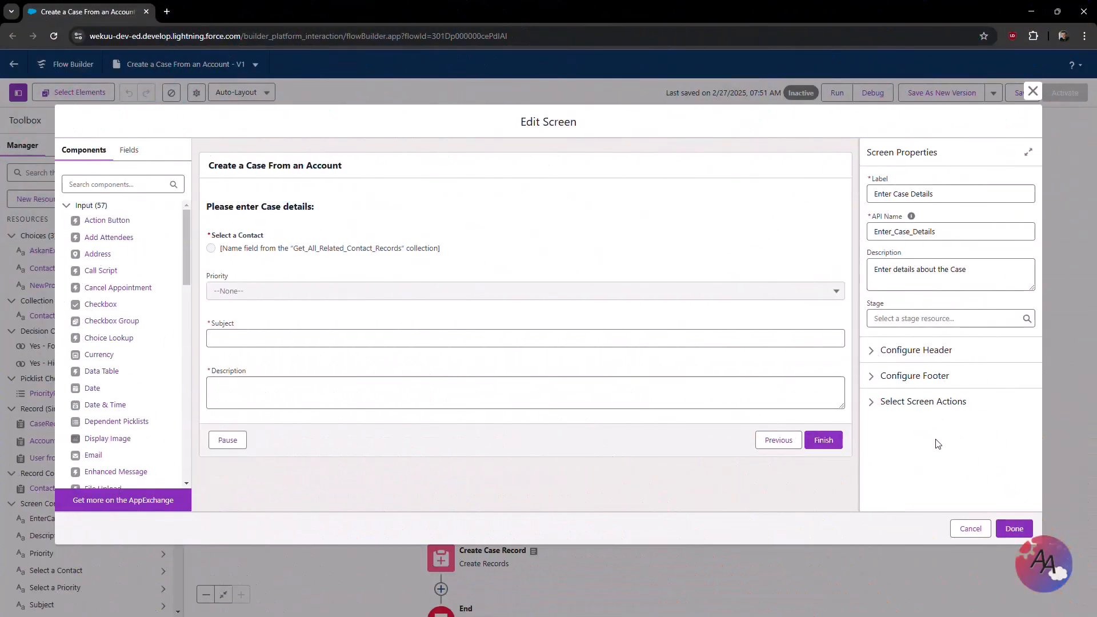
Step: Finish the Enter Case Details screen and set the decision's Yes - High outcome condition to Enter Case Details > Priority Equals High
click(1012, 529)
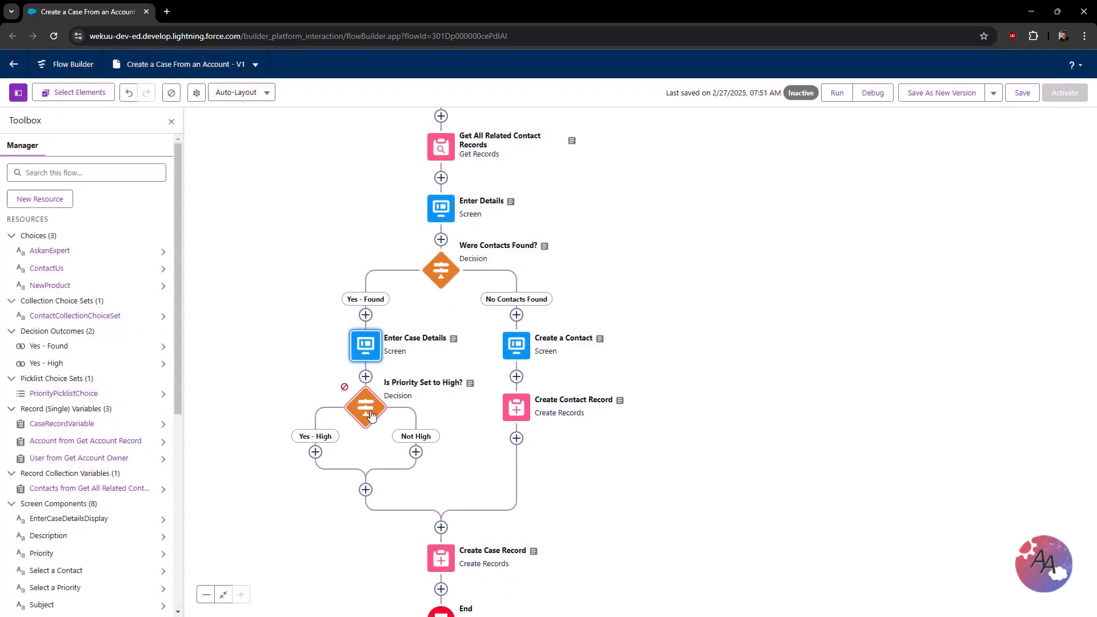
click(371, 415)
click(743, 380)
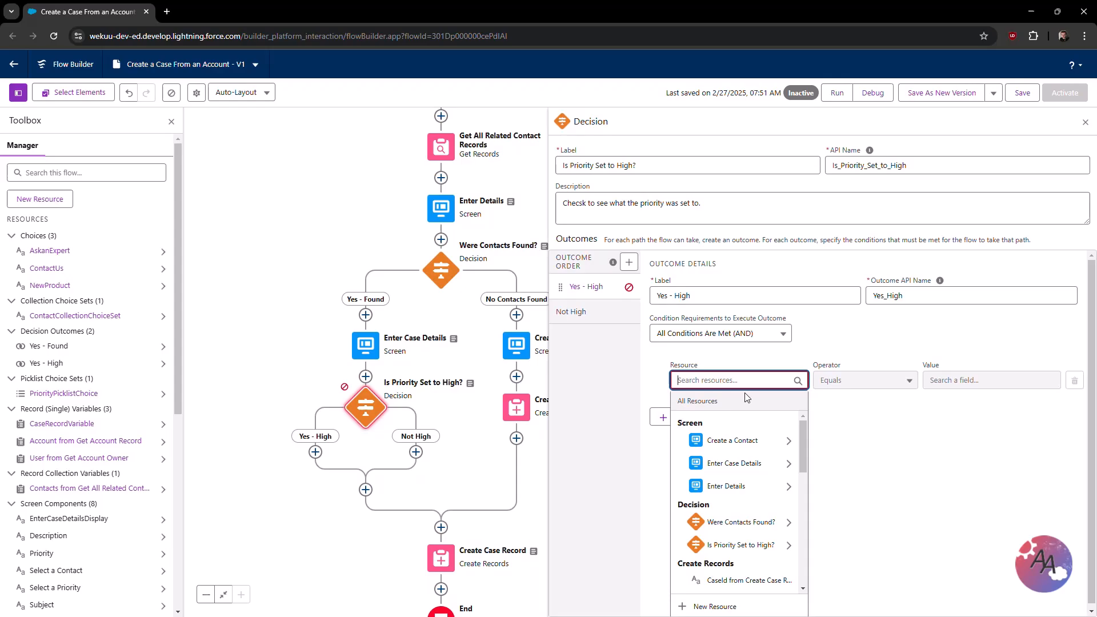
click(744, 463)
click(739, 459)
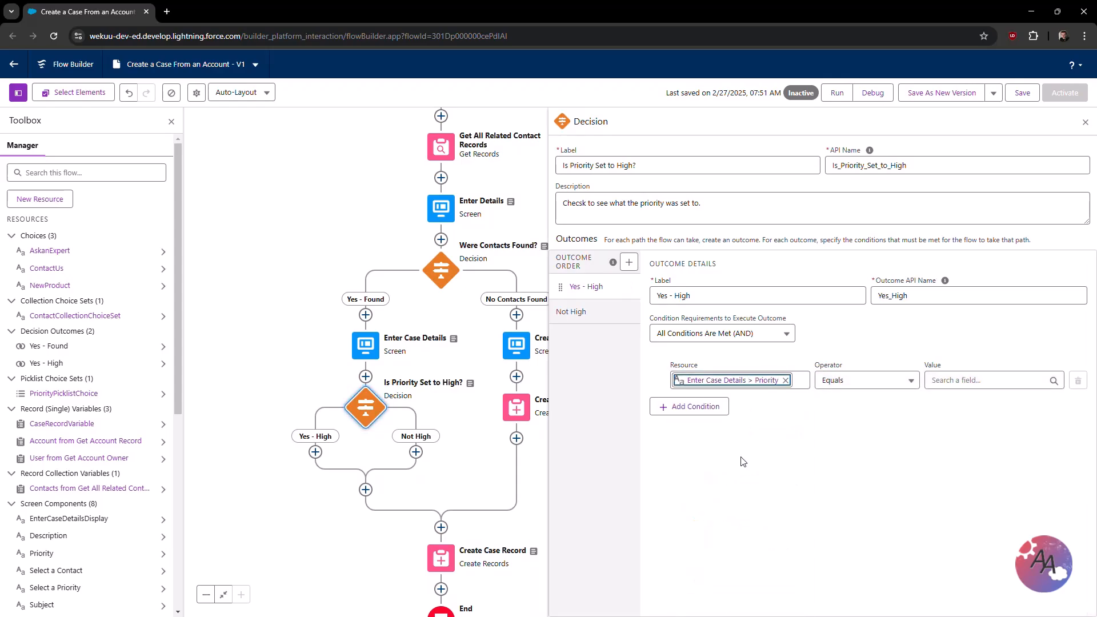
click(989, 380)
text(High)
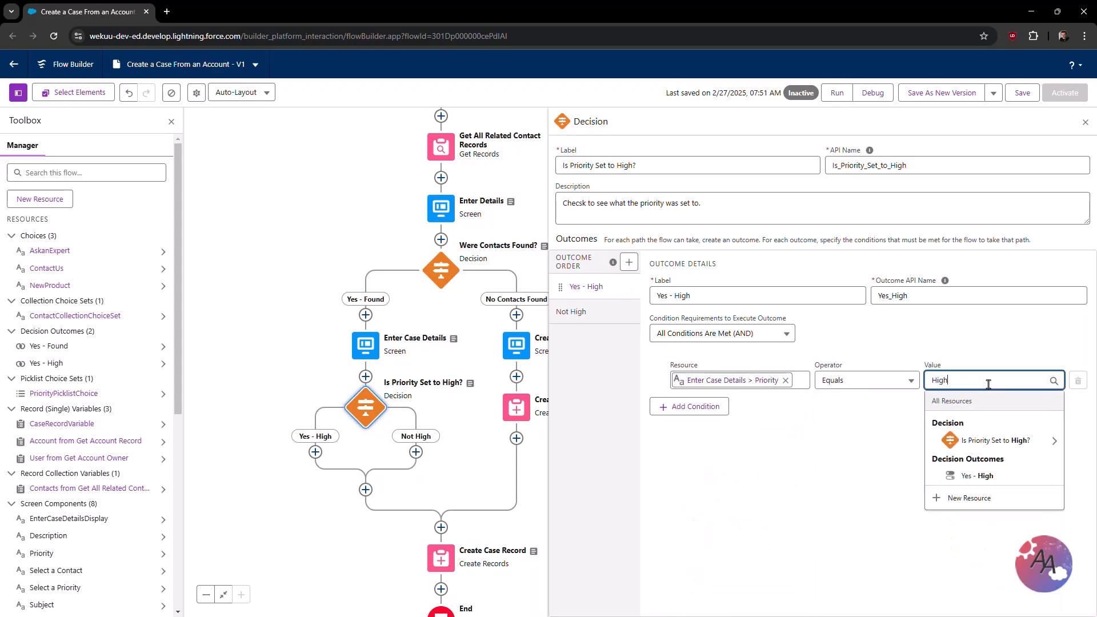
click(831, 455)
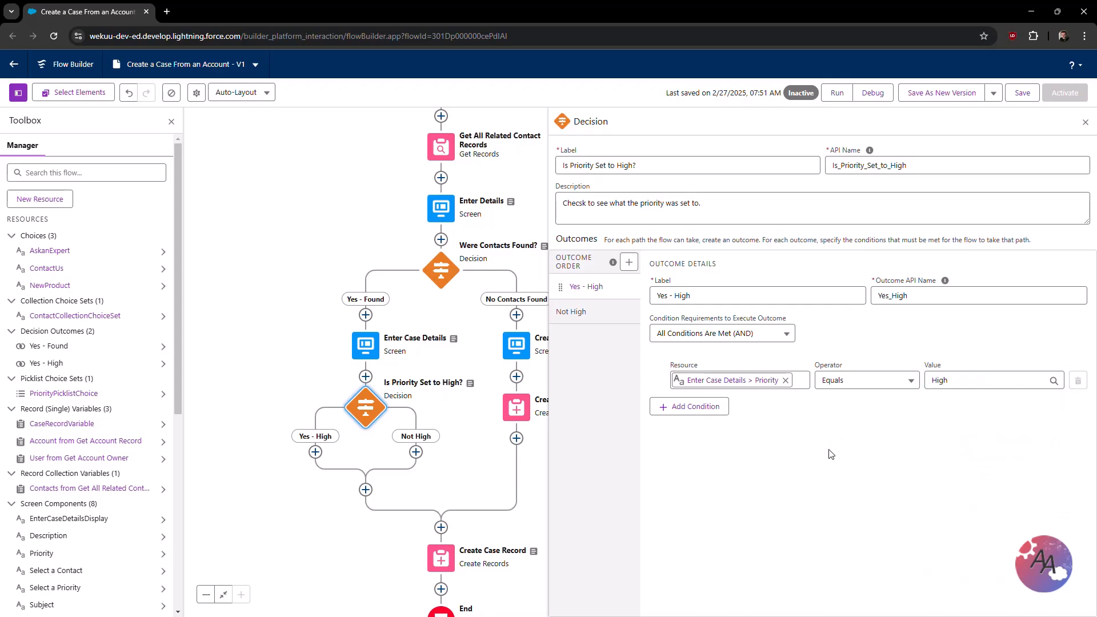
Step: Add a second condition to the Yes - High outcome, Enter Case Details Was Visited True, and close the decision
click(698, 407)
click(704, 416)
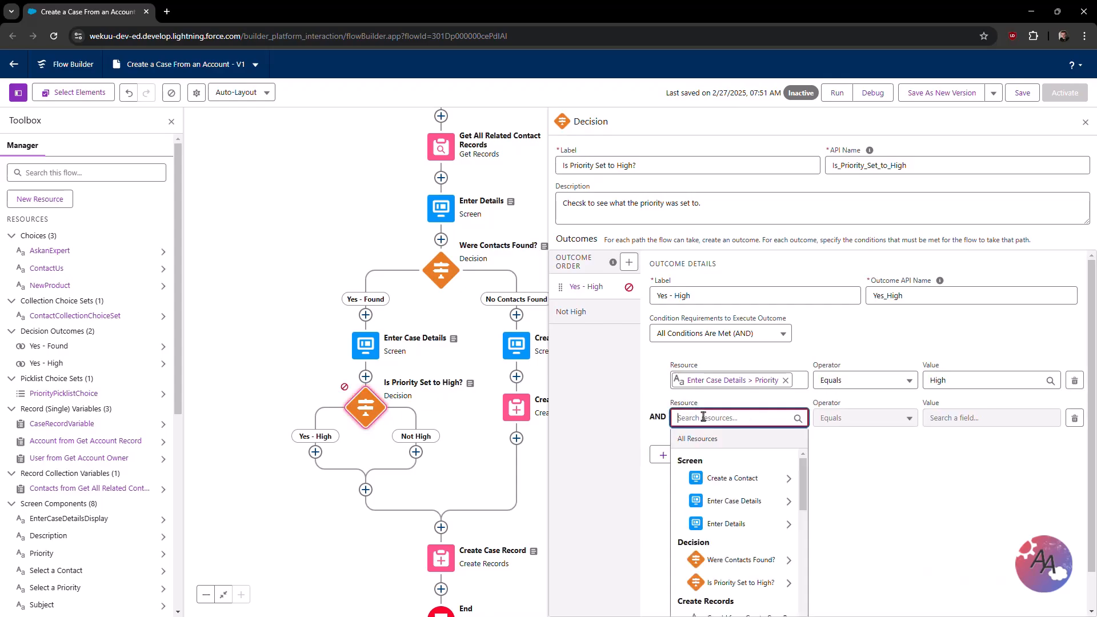
click(734, 501)
click(905, 497)
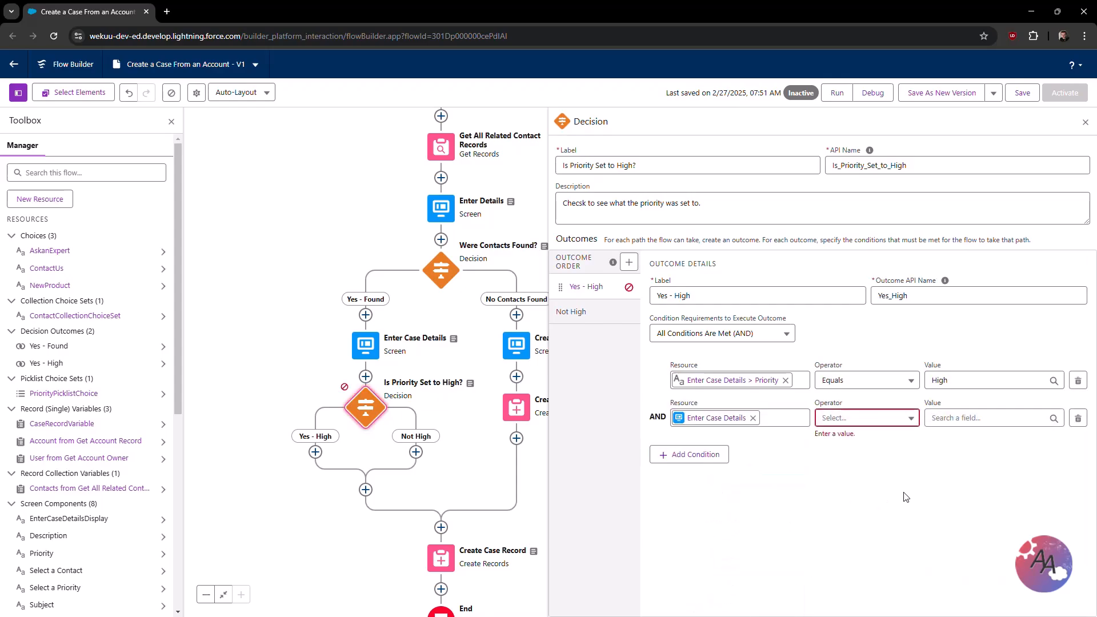
click(869, 419)
click(861, 397)
click(943, 416)
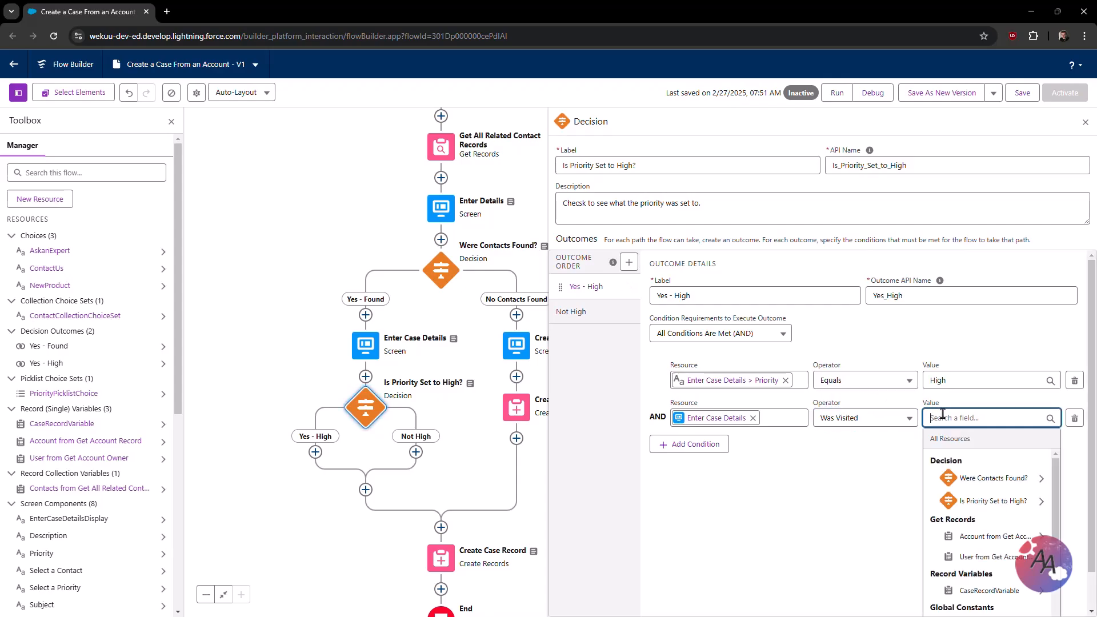
text(tr)
click(964, 478)
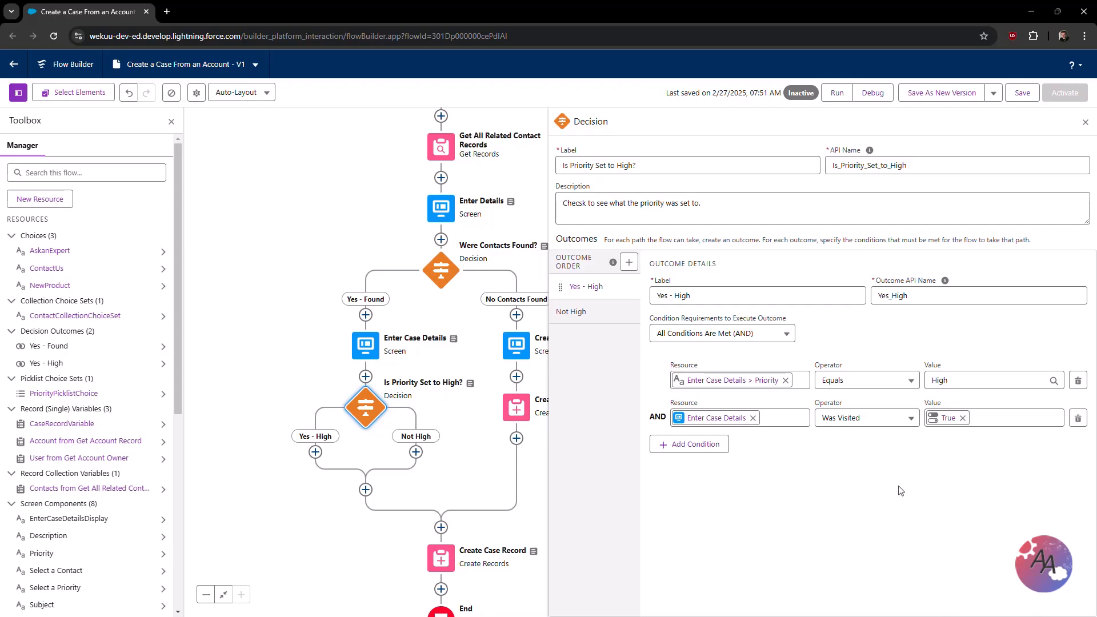
click(1086, 122)
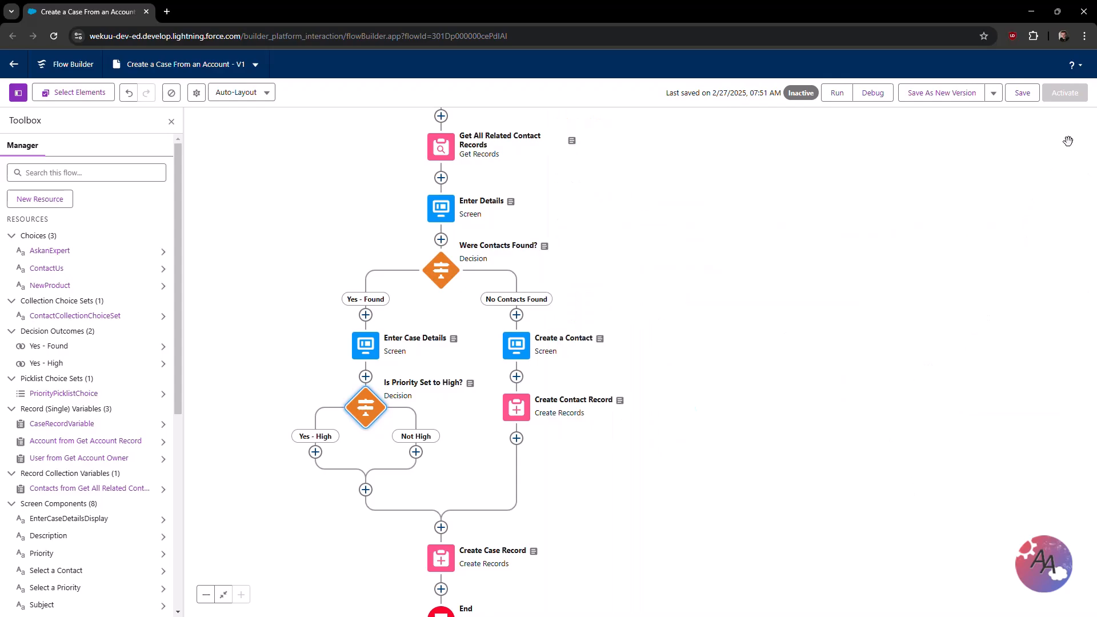
Step: Map the Priority field to Enter Case Details > Priority in the Create Case Record element
double_click(457, 552)
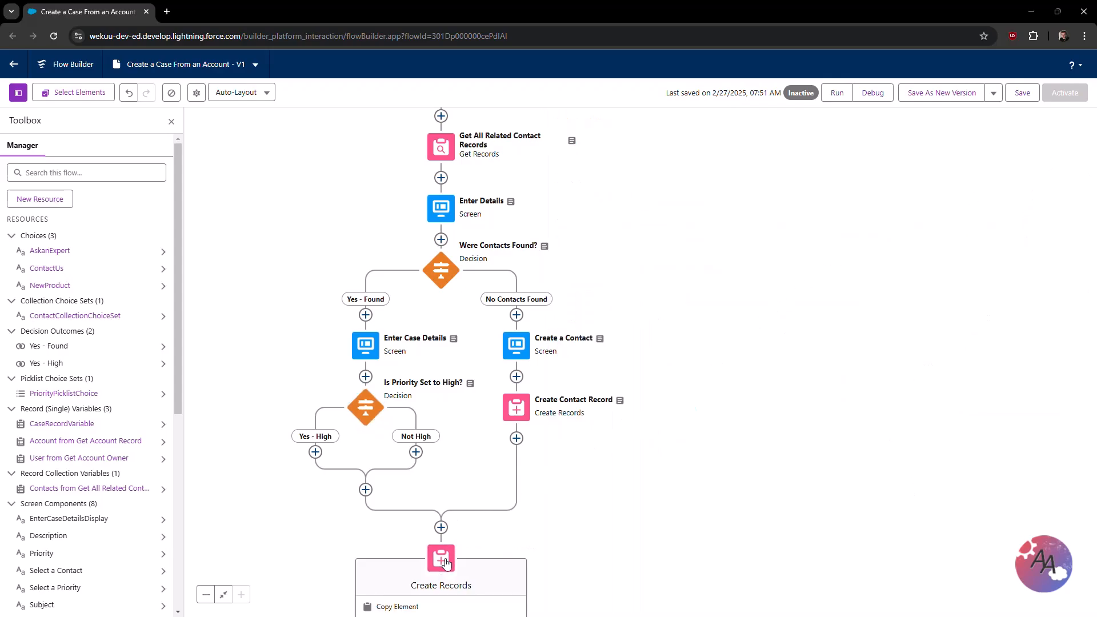
click(680, 424)
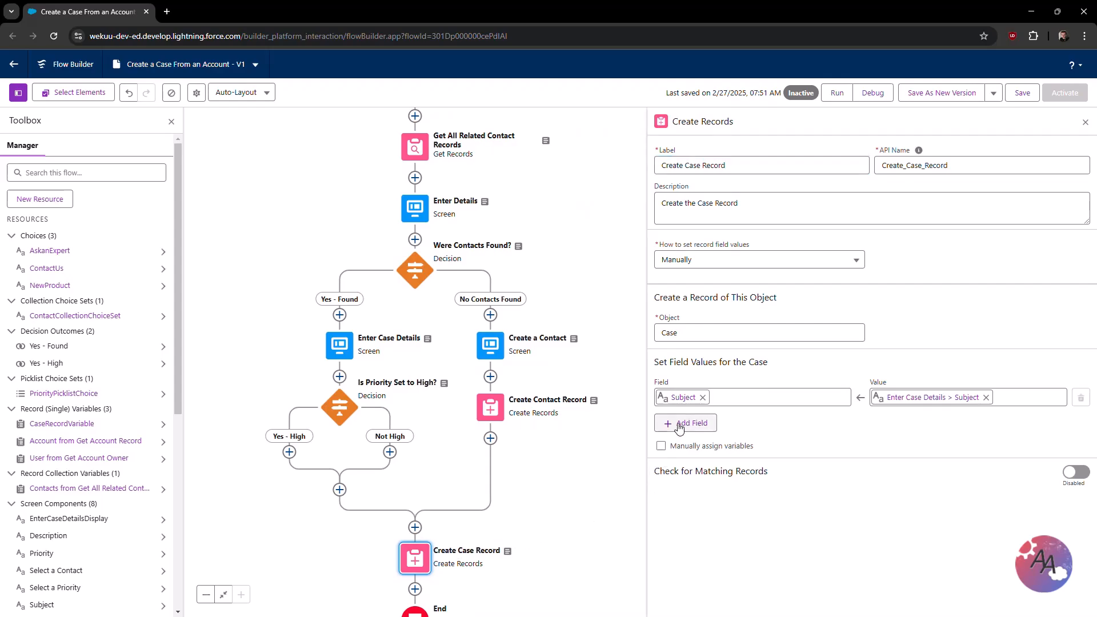
click(694, 436)
text(prio)
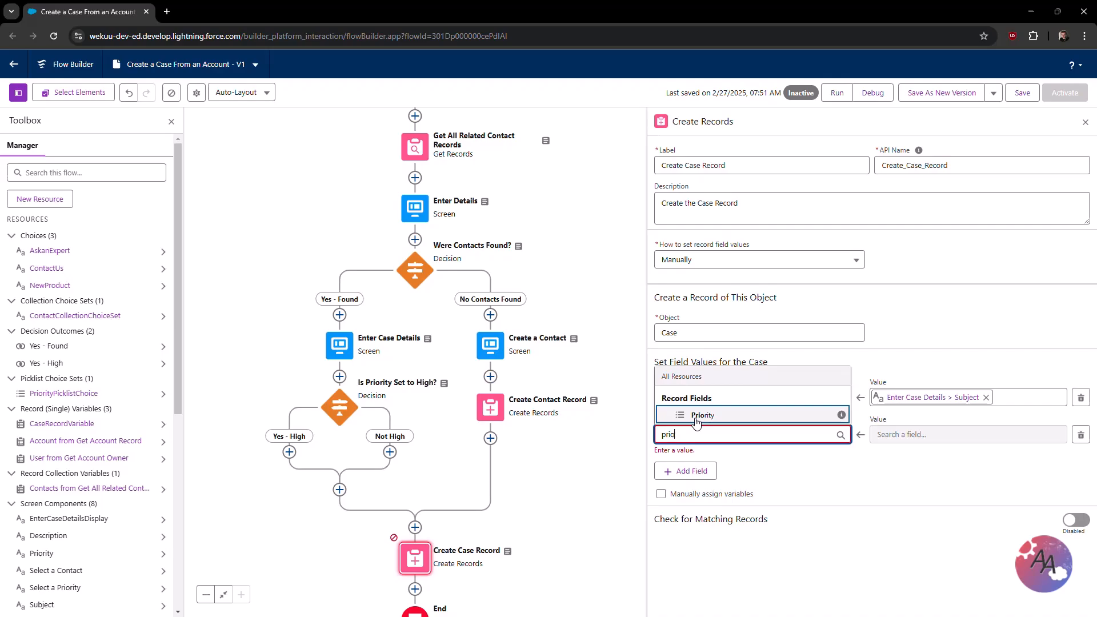
click(699, 415)
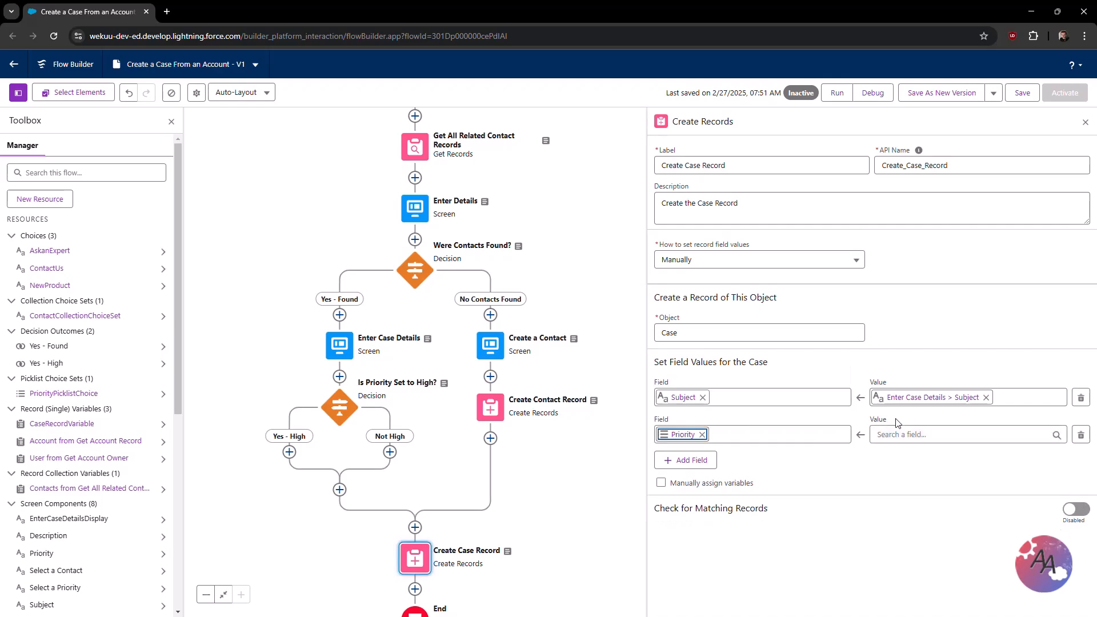
click(899, 434)
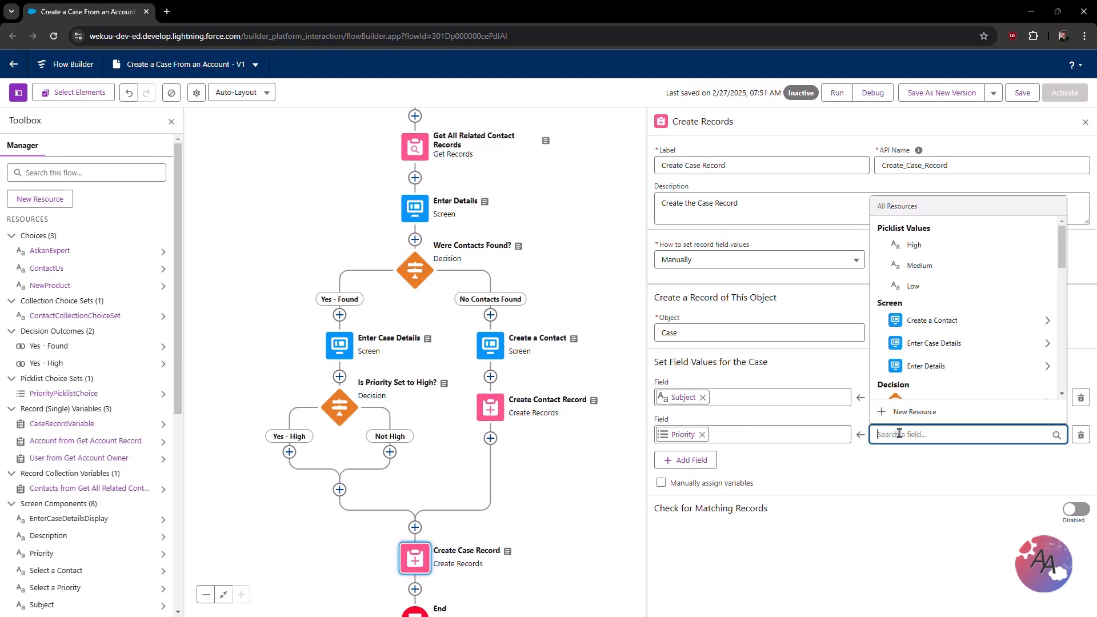
click(922, 342)
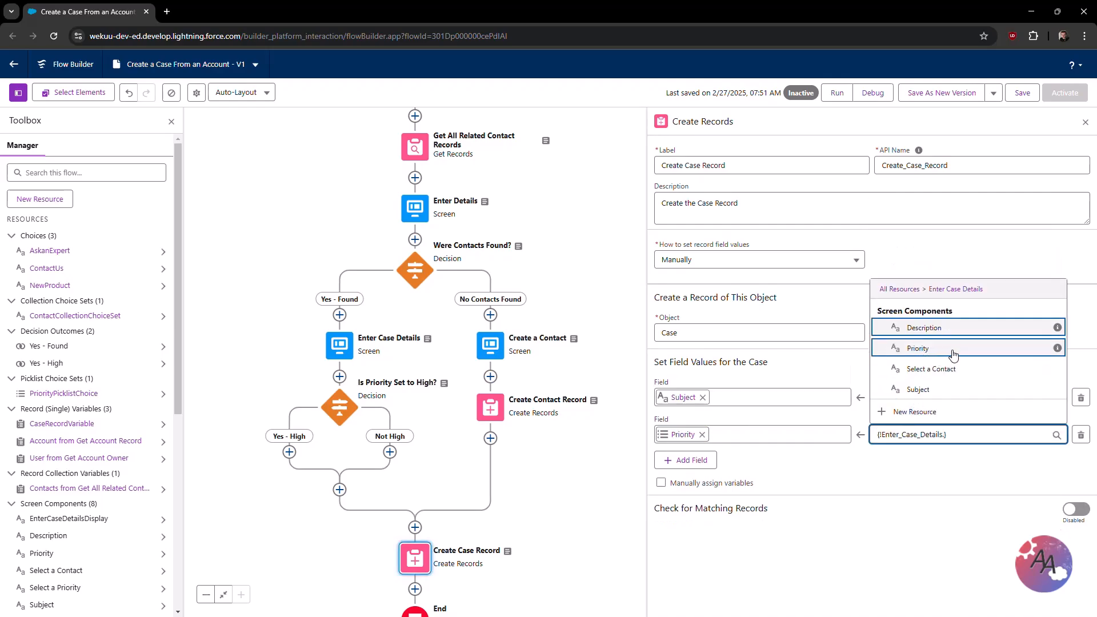
click(918, 349)
click(912, 480)
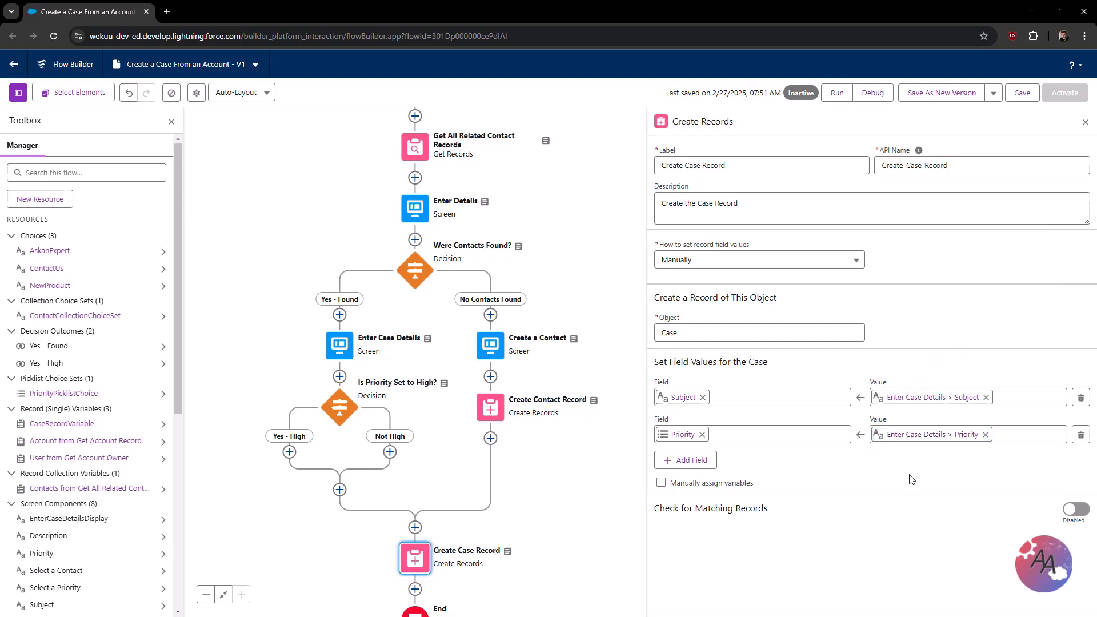